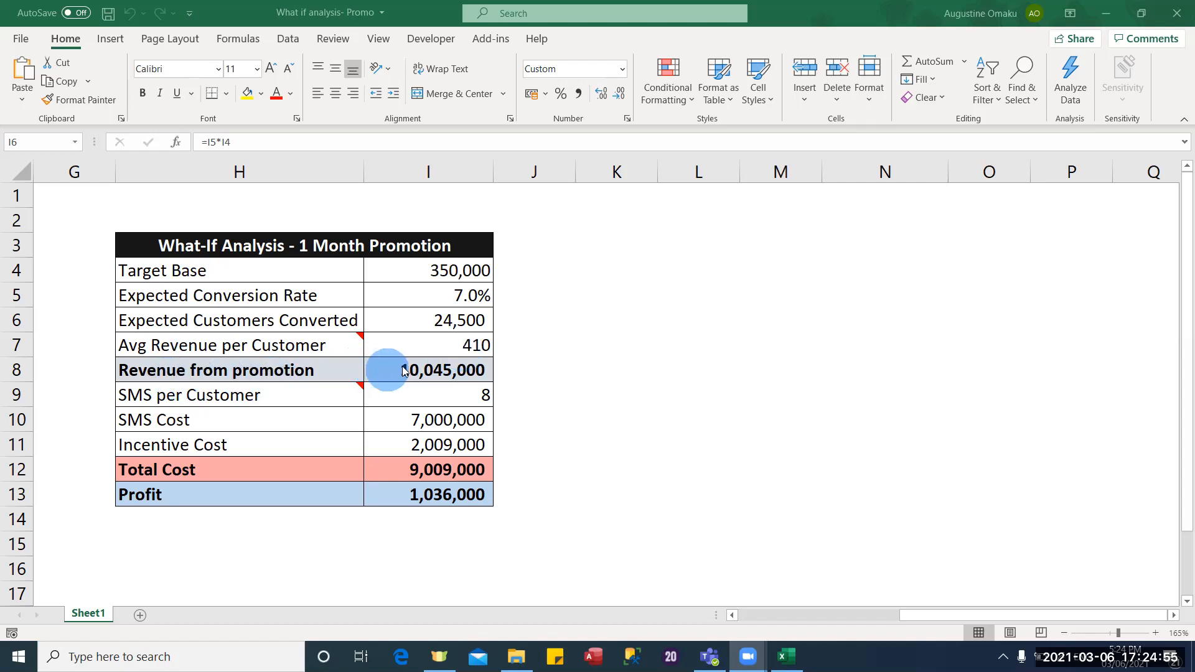
# Step: Inspect the formulas behind Revenue from promotion in I8 and SMS Cost in I10, leaving both unchanged
pyautogui.click(443, 371)
pyautogui.doubleClick(443, 372)
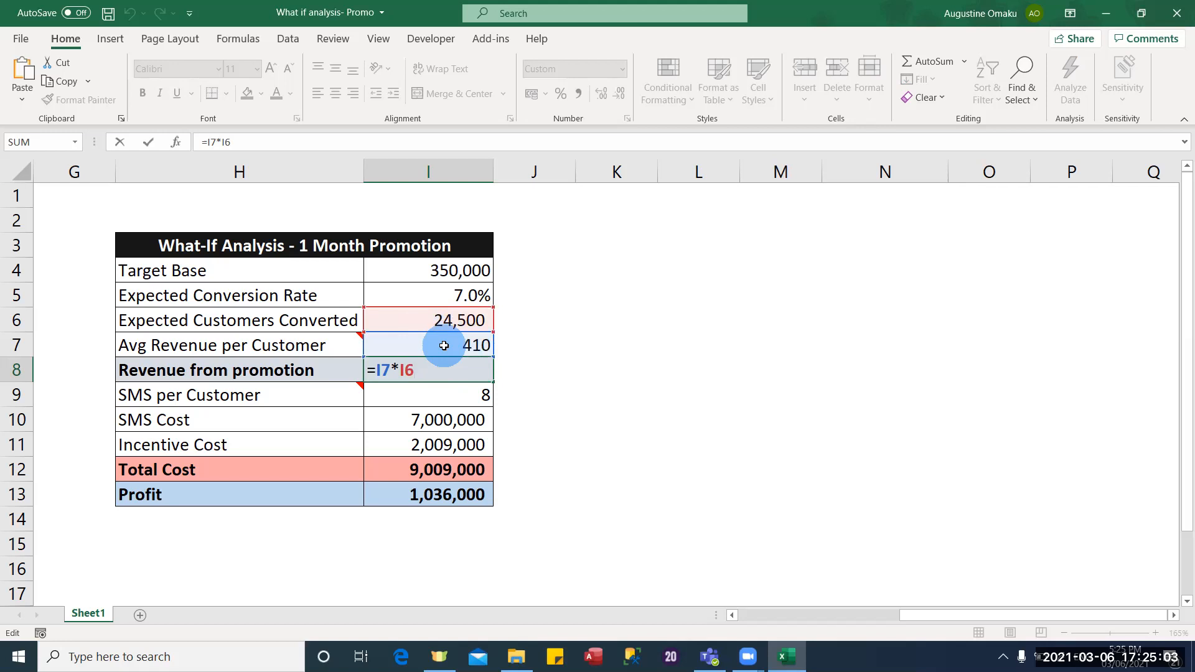
pyautogui.press('Return')
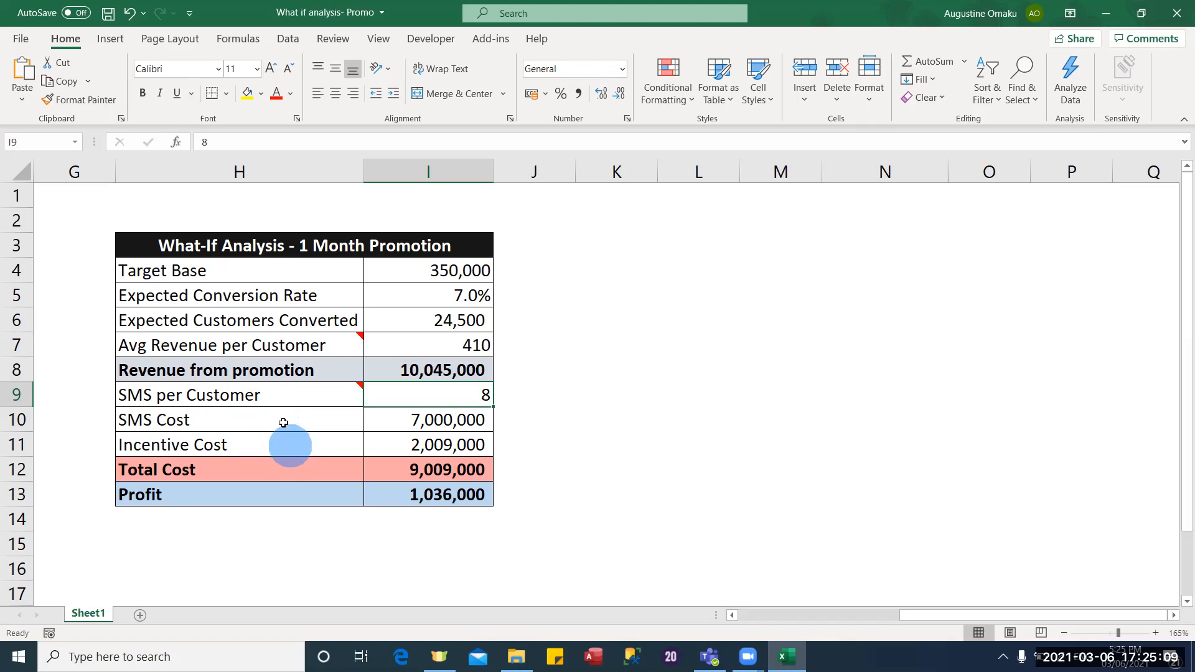
pyautogui.moveTo(248, 396)
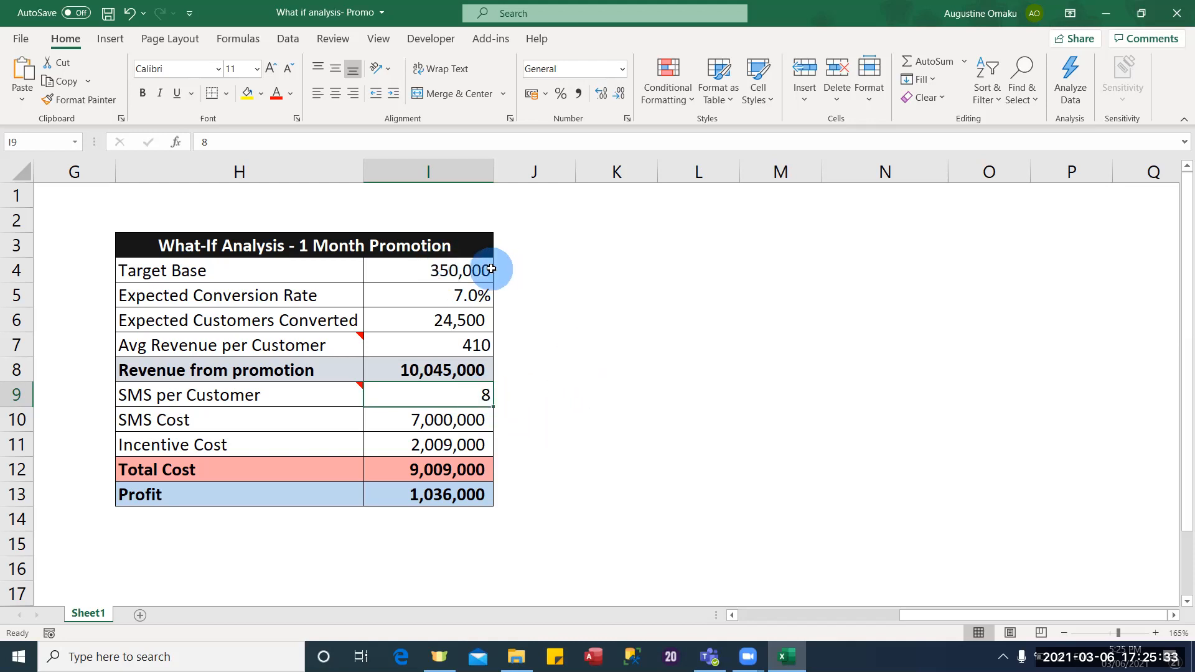
pyautogui.doubleClick(453, 421)
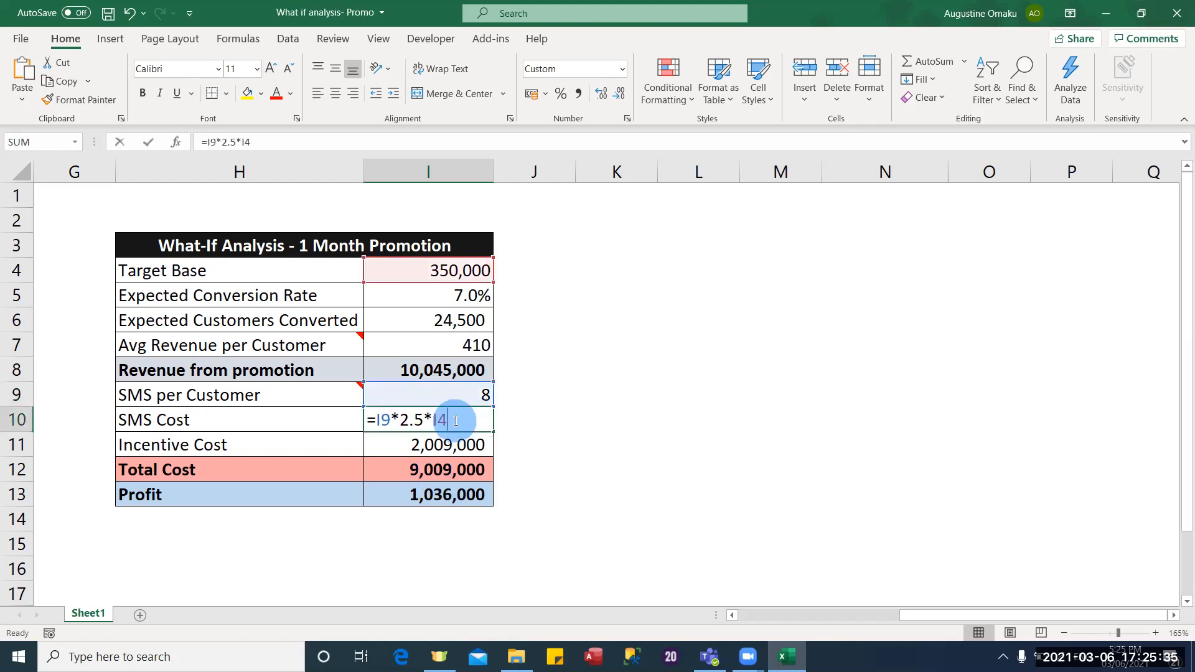
pyautogui.moveTo(192, 396)
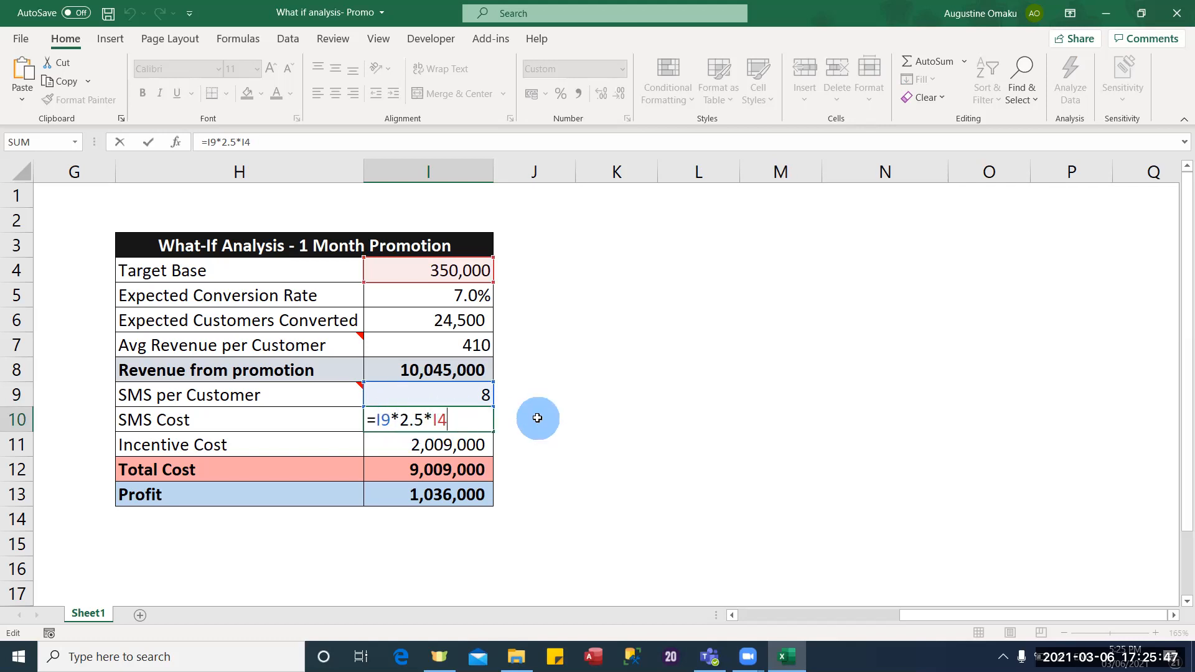
pyautogui.press('Return')
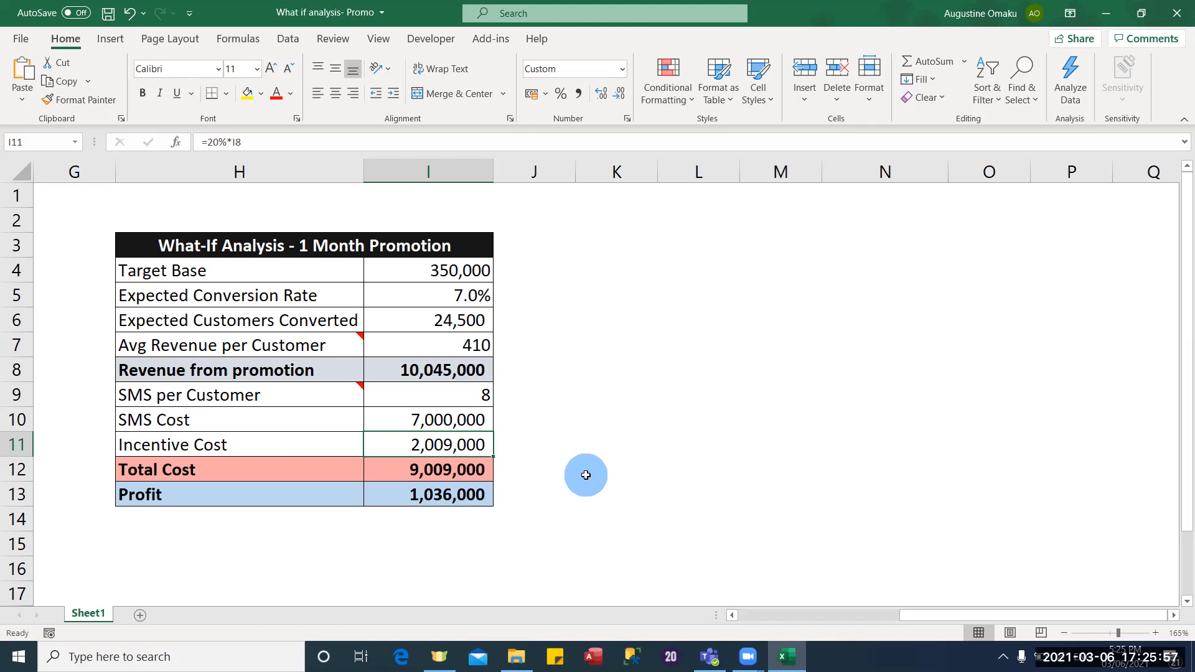
# Step: Inspect the formulas behind Incentive Cost, Total Cost and Profit in I11 through I13, leaving them unchanged
pyautogui.doubleClick(452, 444)
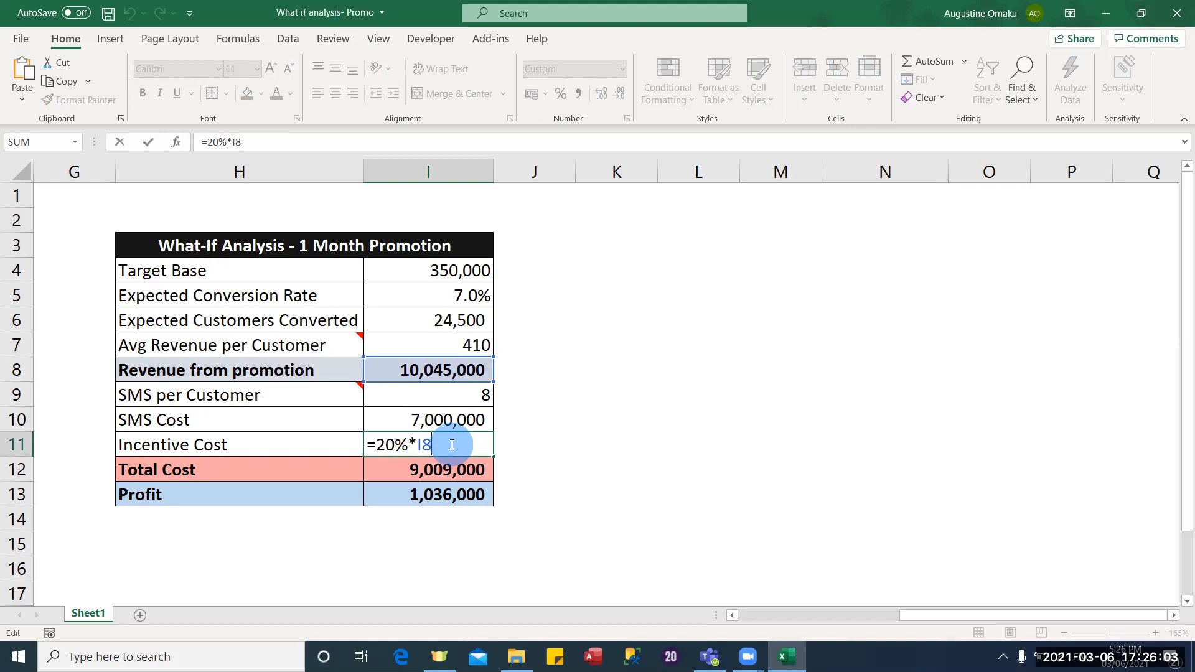
pyautogui.press('Return')
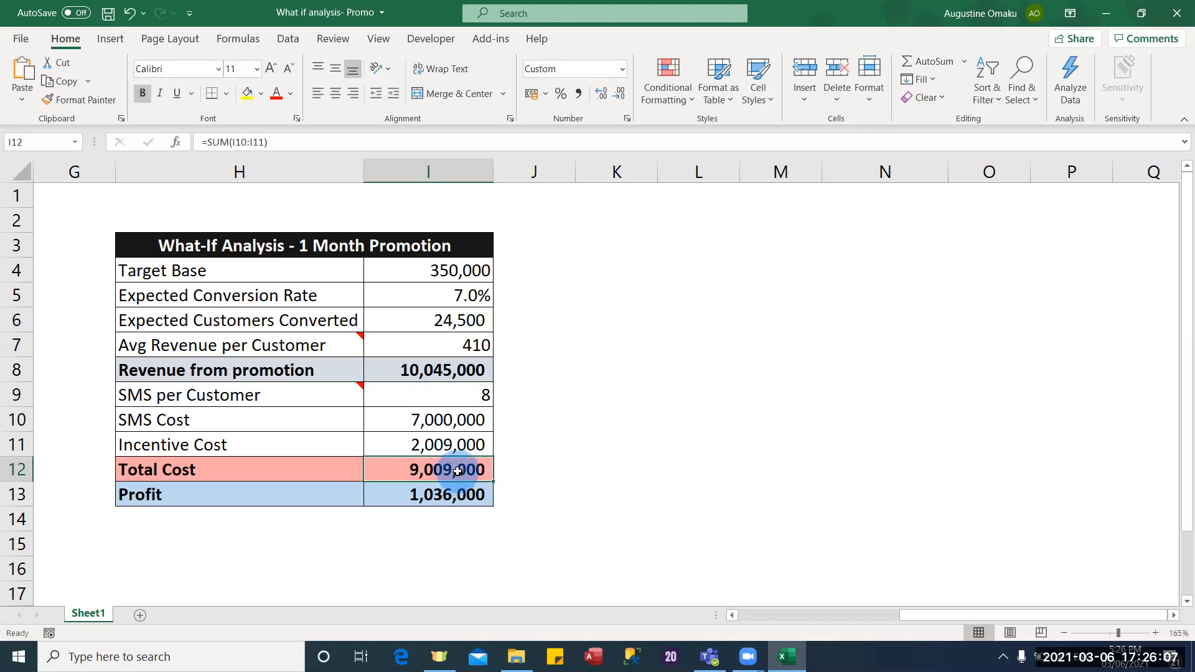
pyautogui.doubleClick(458, 472)
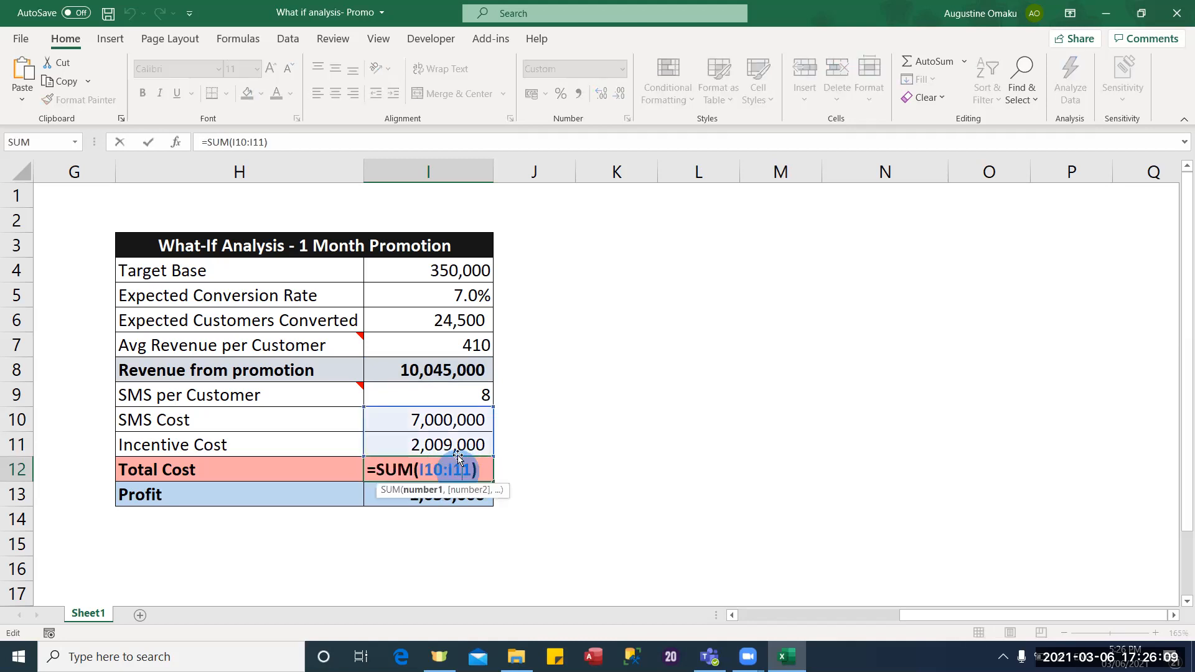
pyautogui.press('Return')
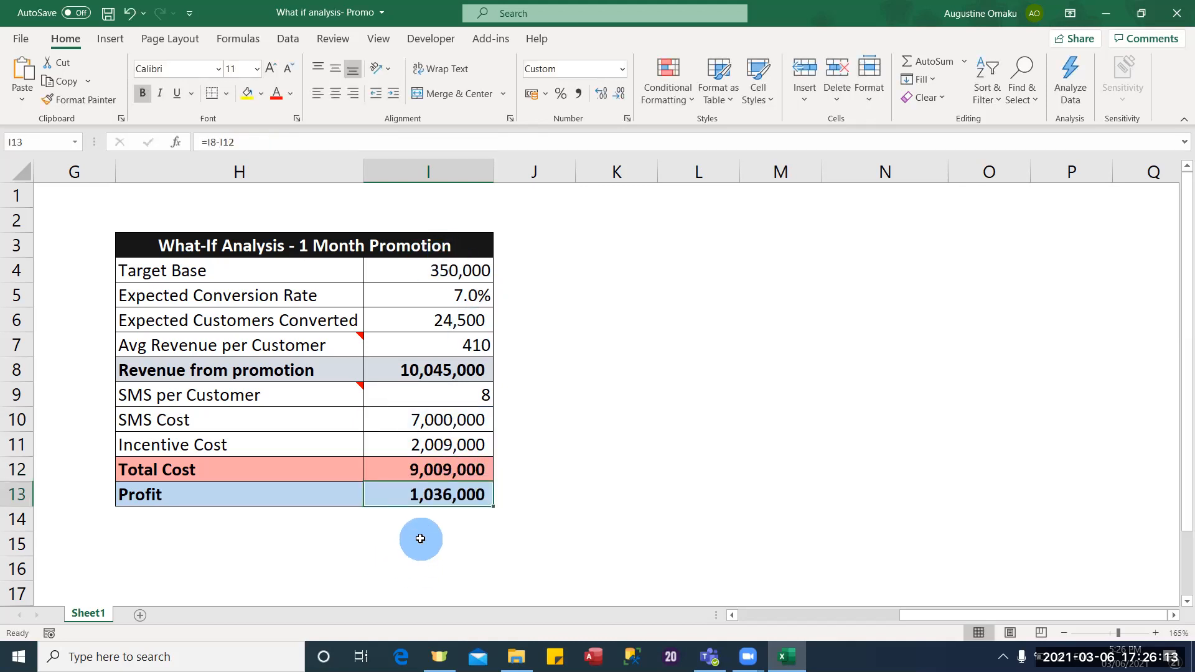
pyautogui.doubleClick(481, 492)
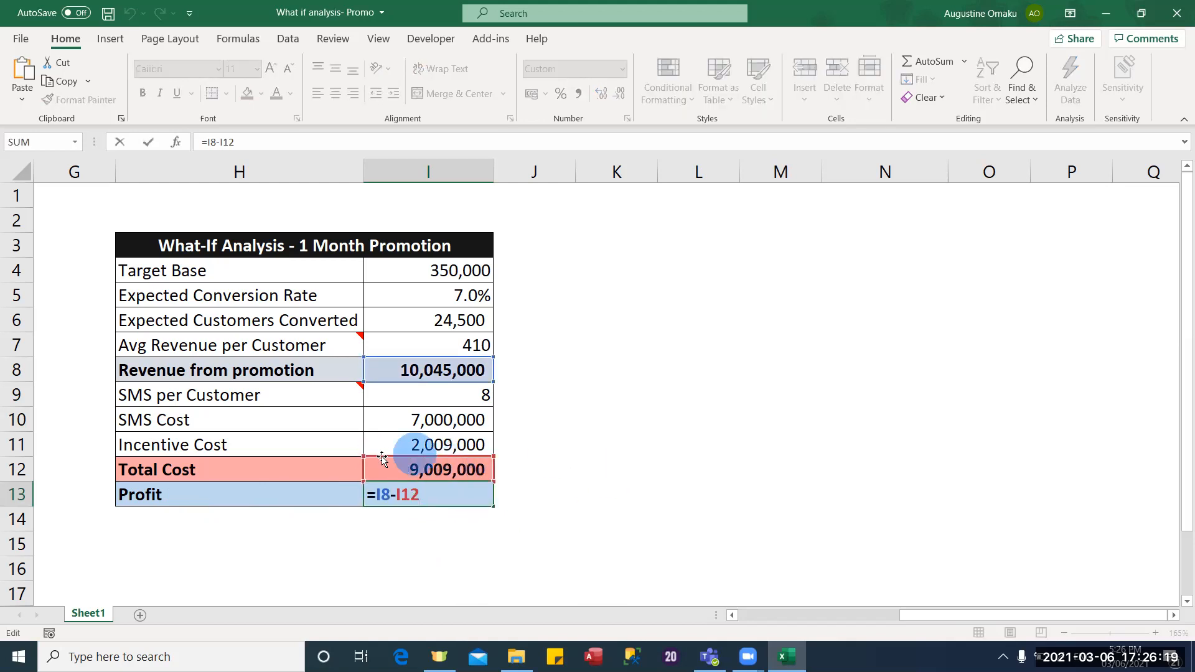
pyautogui.press('Return')
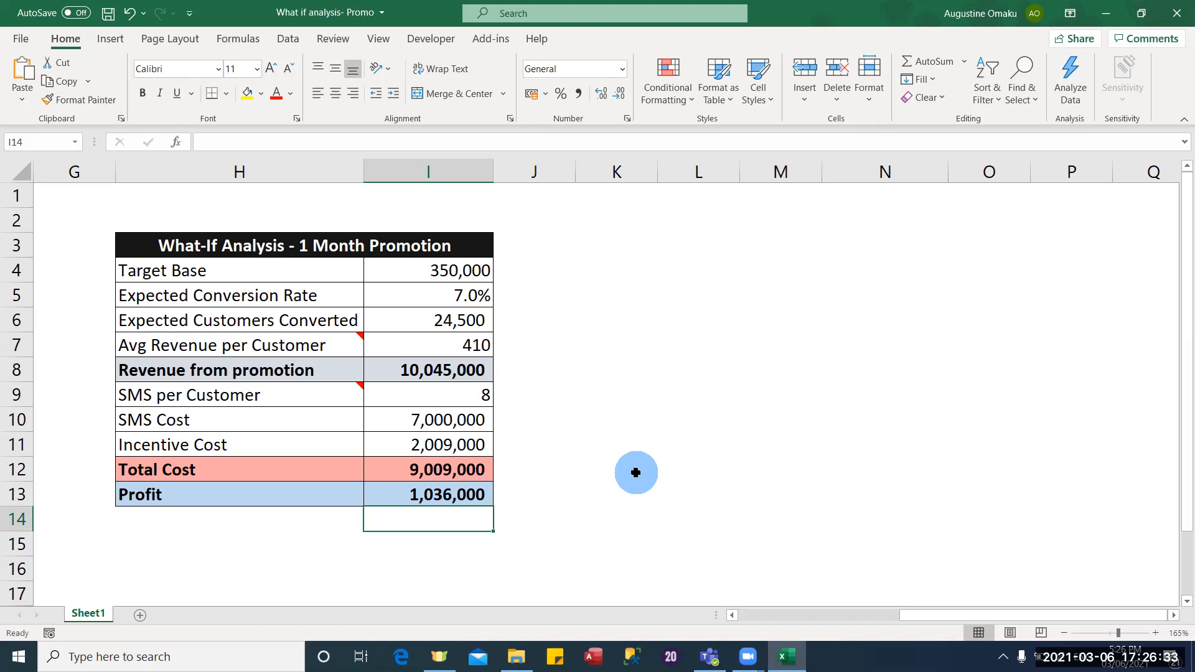
# Step: Open the Scenario Manager from the What-If Analysis tools for the promotion table
pyautogui.click(255, 244)
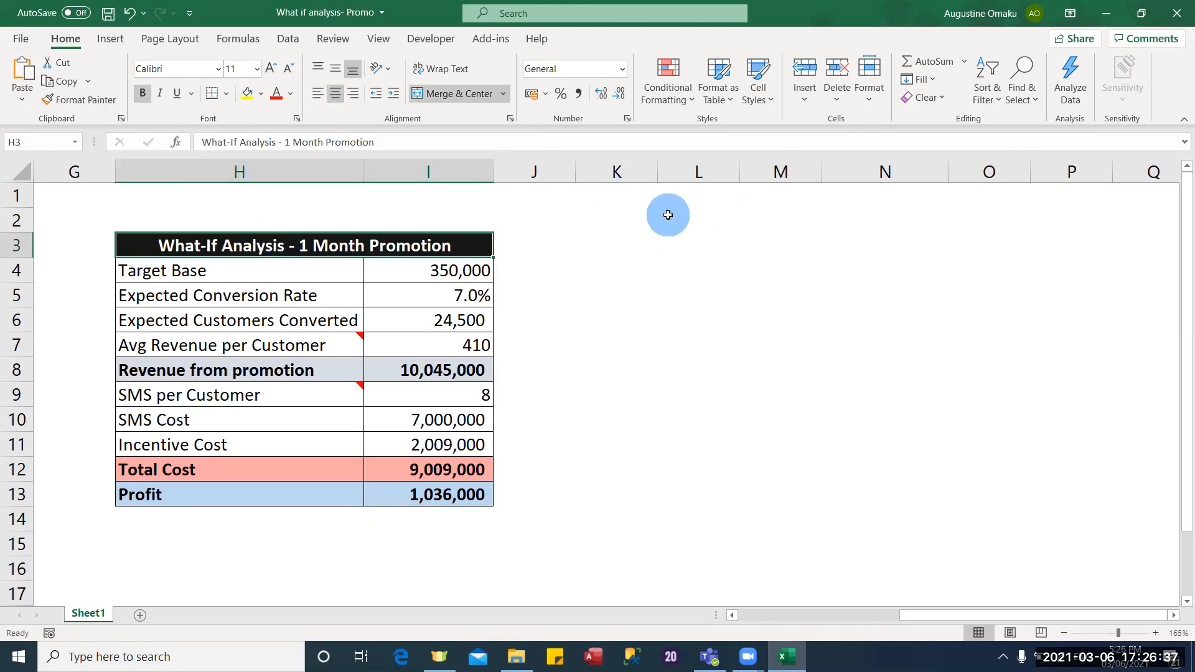
pyautogui.click(288, 40)
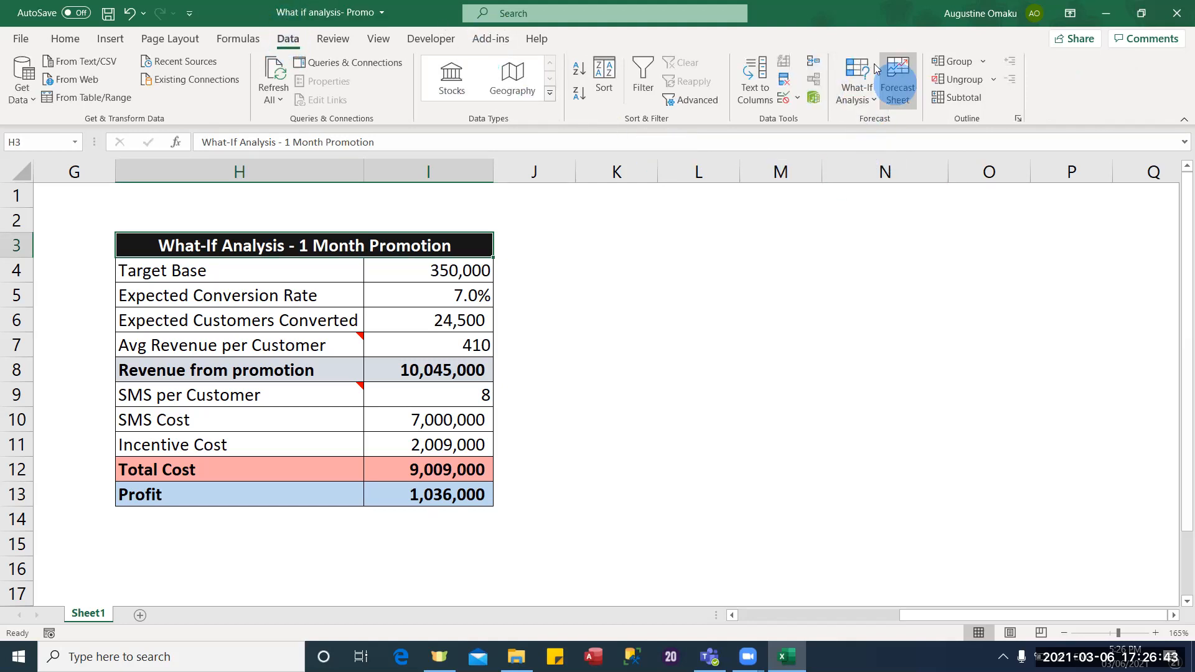
pyautogui.click(874, 104)
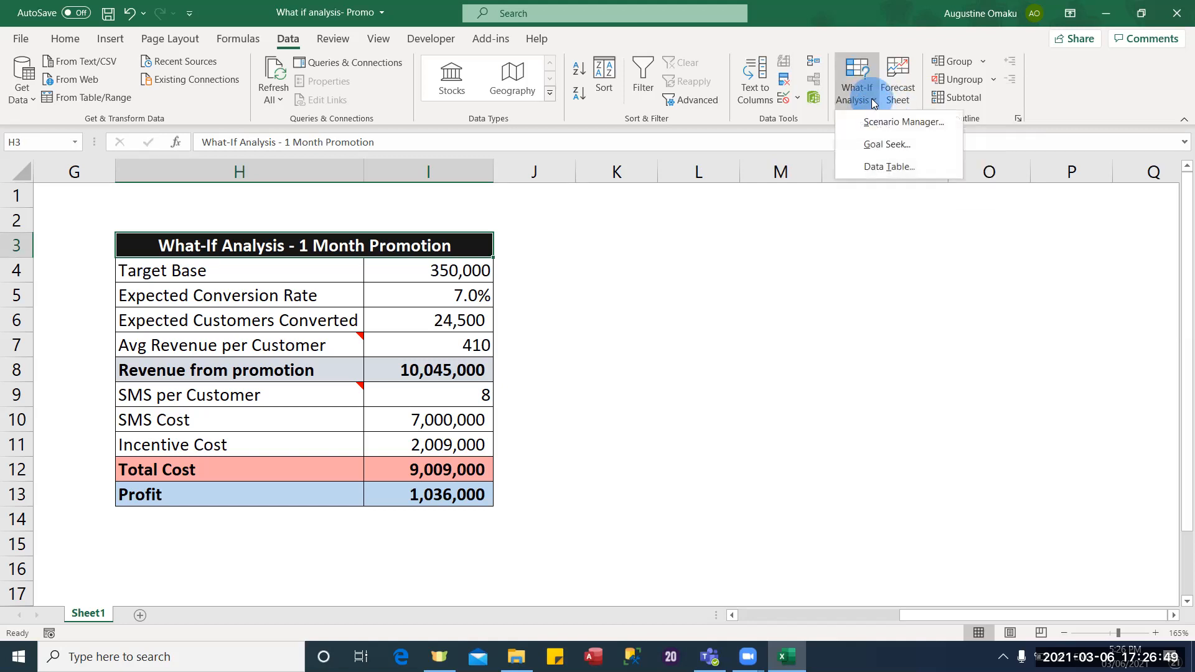
pyautogui.click(920, 128)
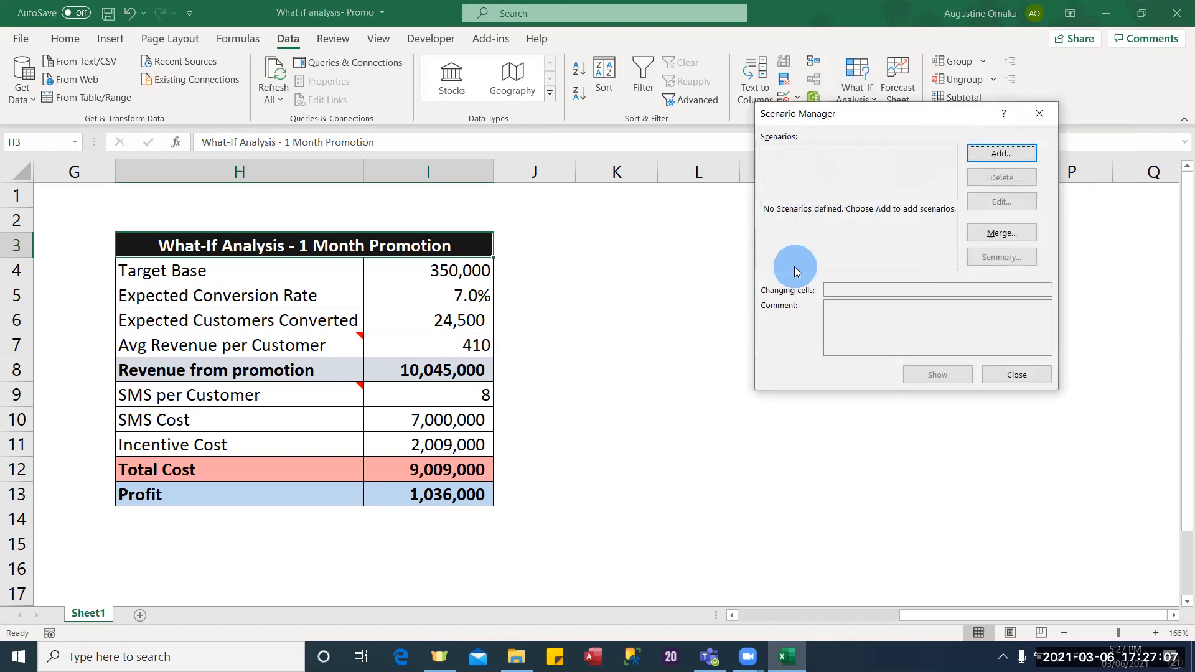
# Step: Add a scenario named "5% Conversion" with the Expected Conversion Rate cell I5 as changing cell and a value of 0.05
pyautogui.click(1000, 154)
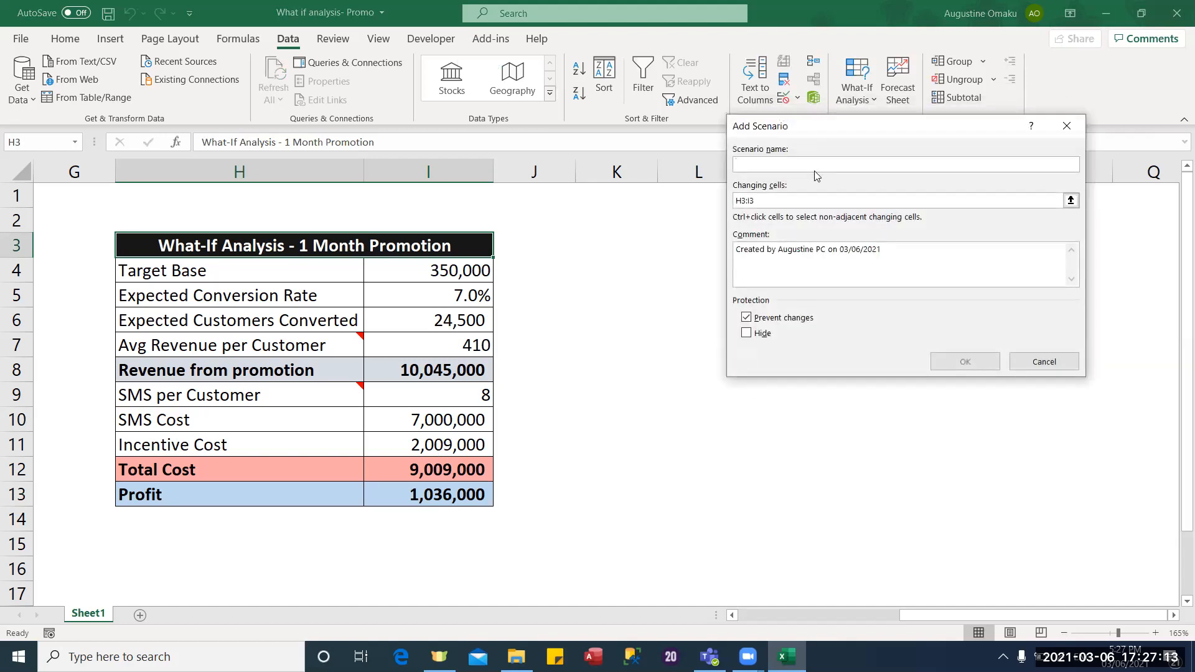
pyautogui.write('%')
pyautogui.press('BackSpace')
pyautogui.write('5% Conversion')
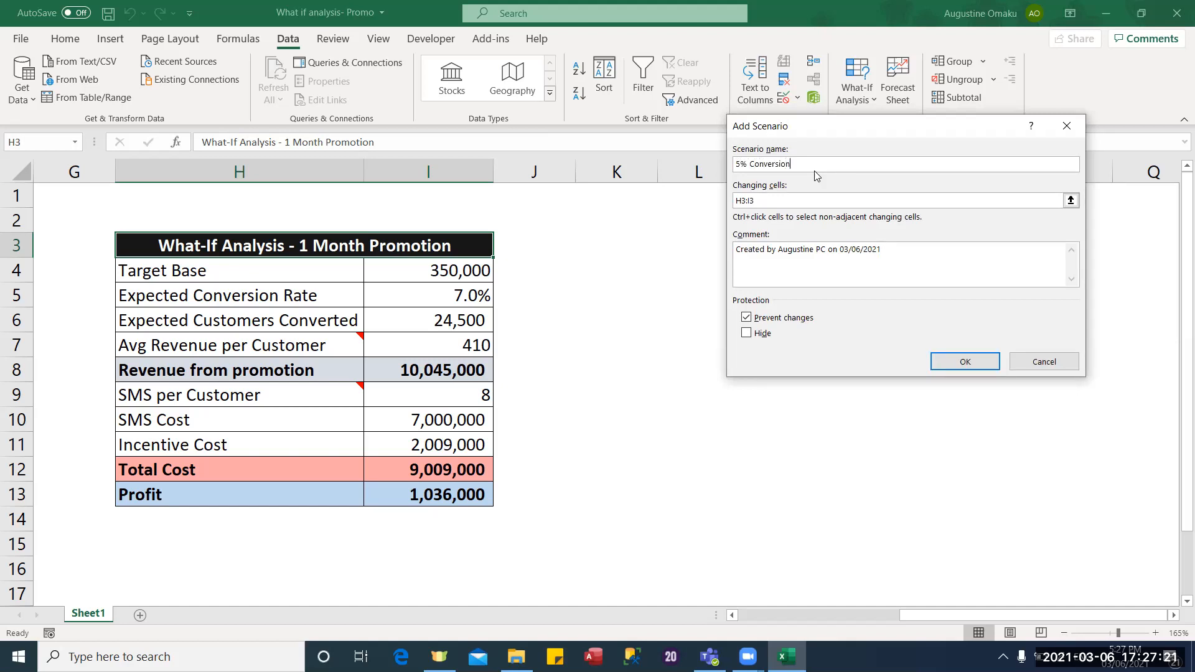
pyautogui.click(776, 201)
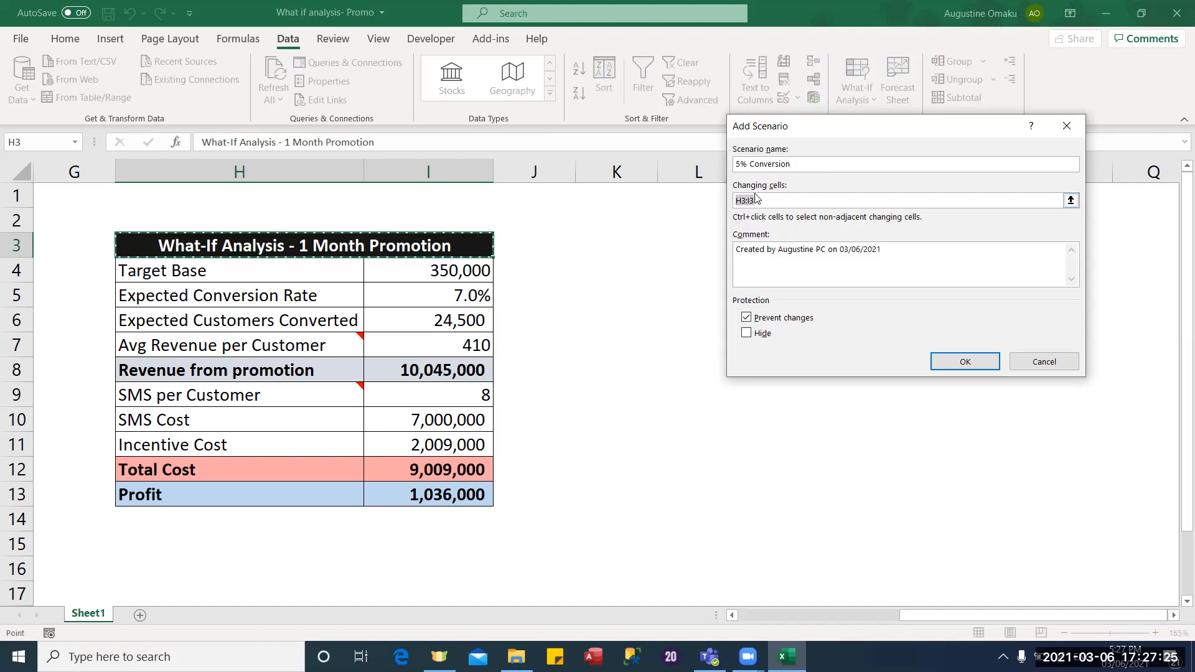
pyautogui.click(444, 294)
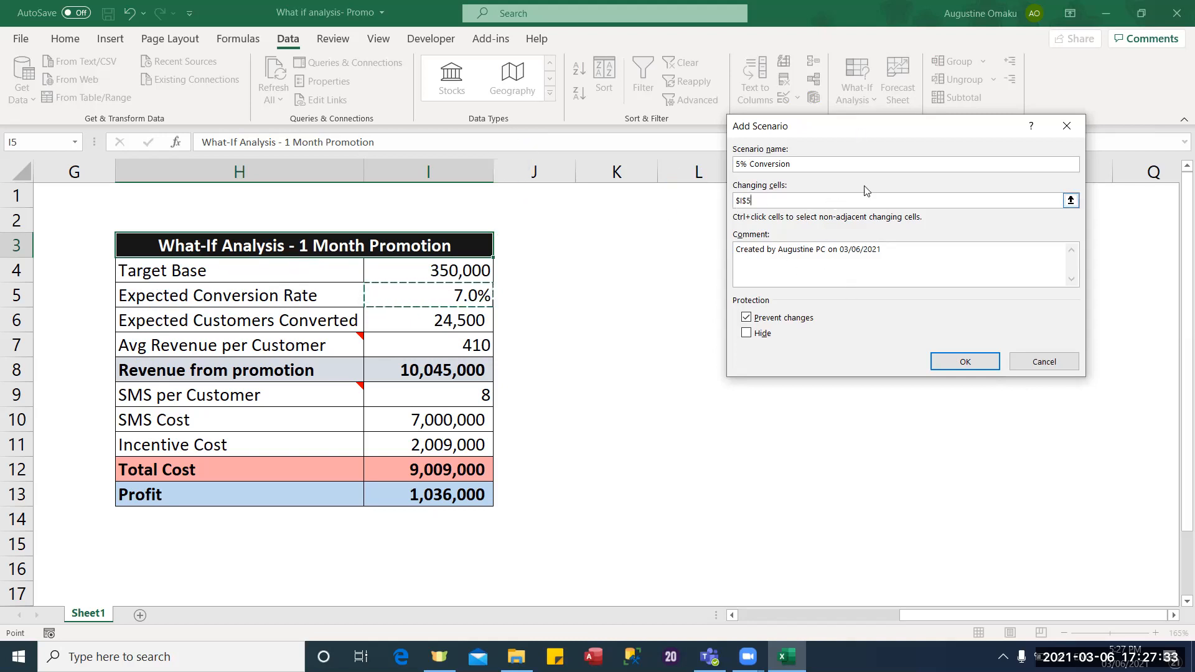
pyautogui.click(958, 363)
pyautogui.click(884, 245)
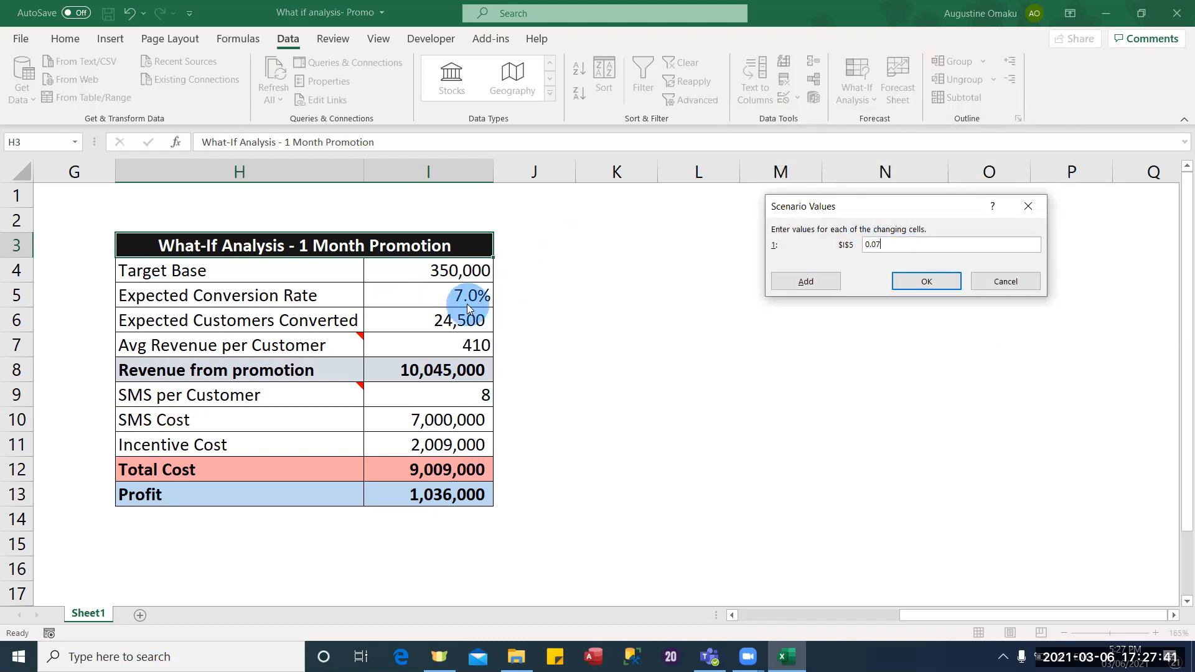
pyautogui.press('BackSpace')
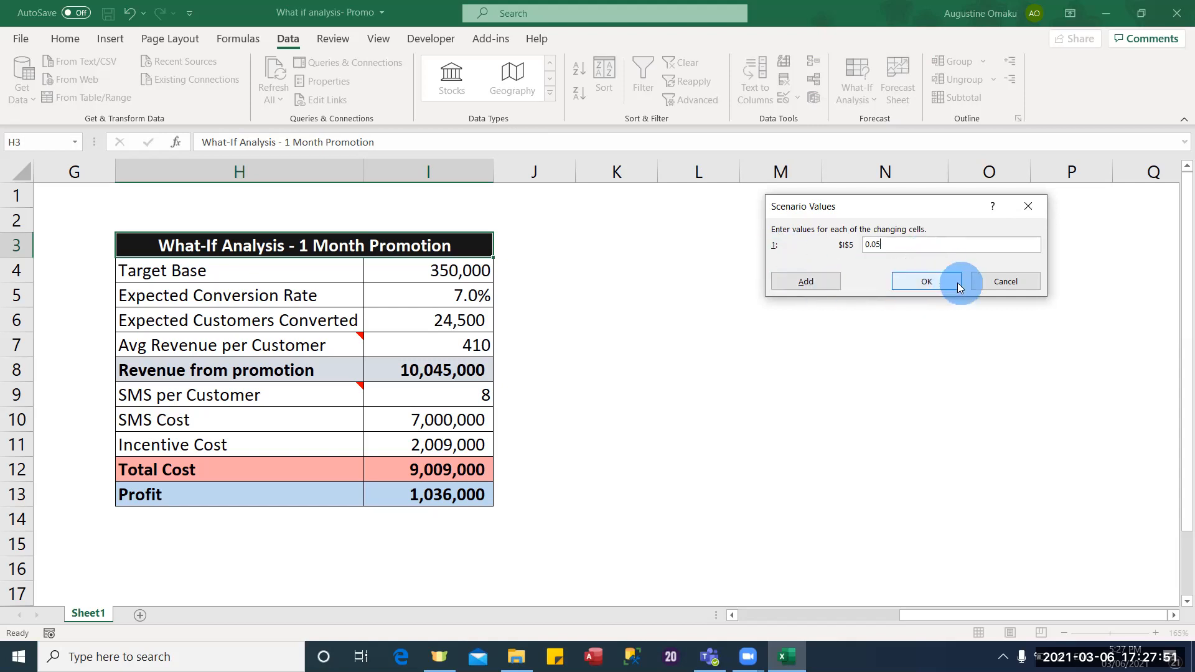
pyautogui.click(807, 282)
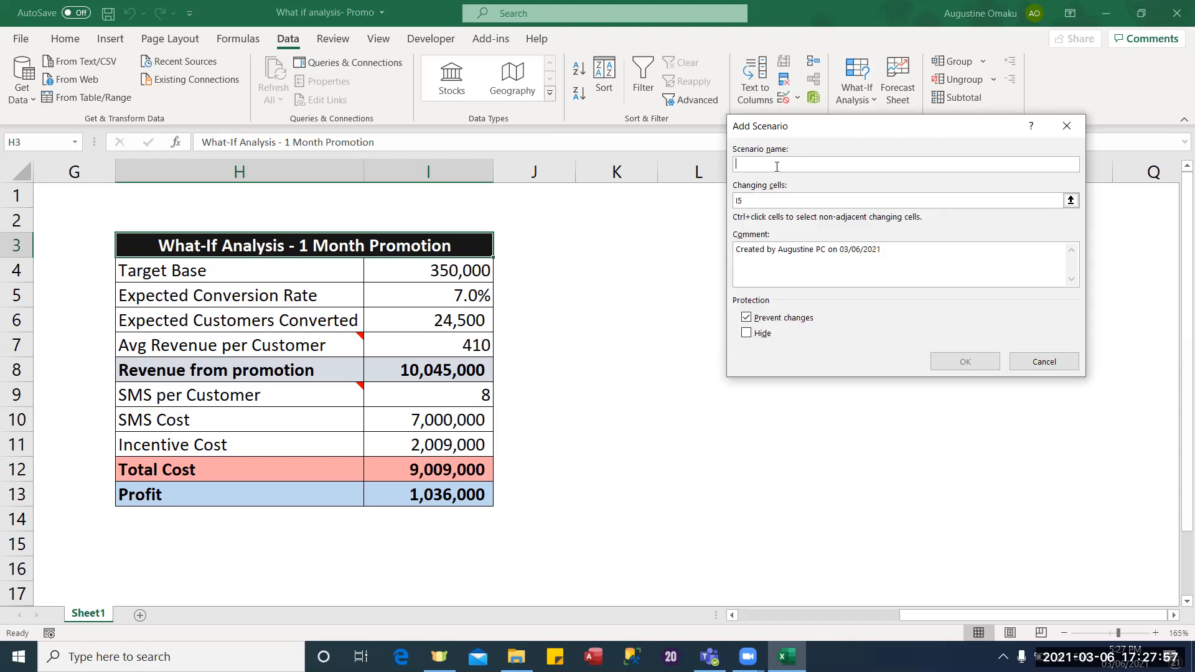
# Step: Add a scenario named "10% Conversion" that keeps I5 as the changing cell and gives it the value 0.10
pyautogui.write('10% C')
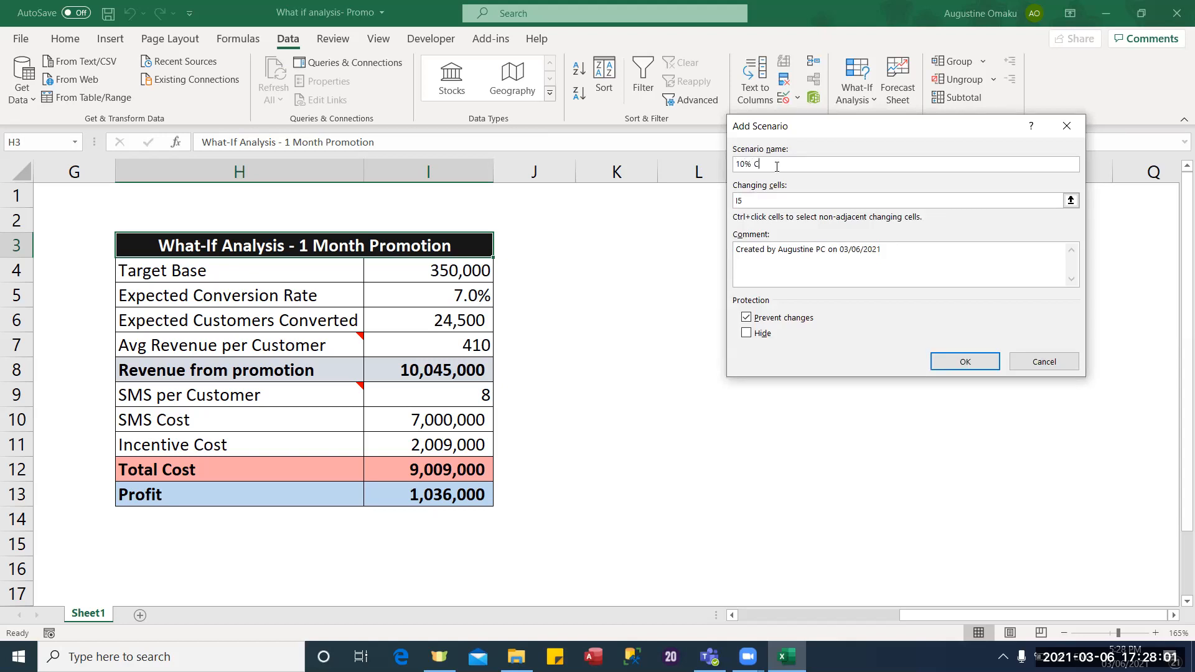
pyautogui.write('onversion')
pyautogui.click(755, 201)
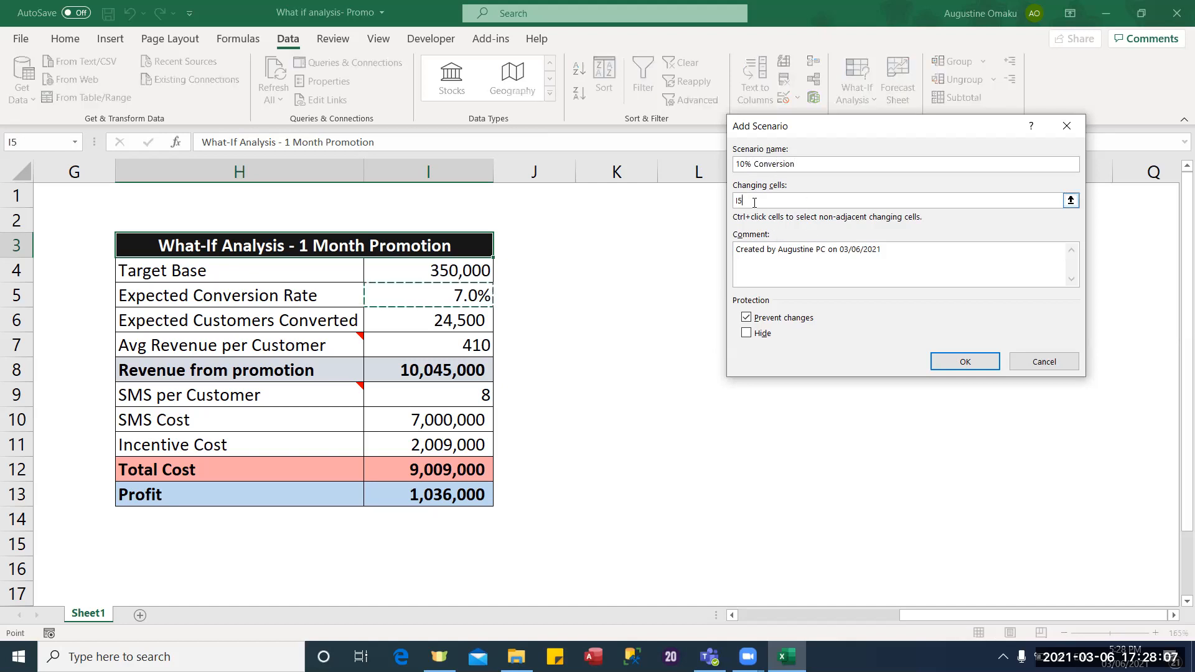
pyautogui.click(983, 367)
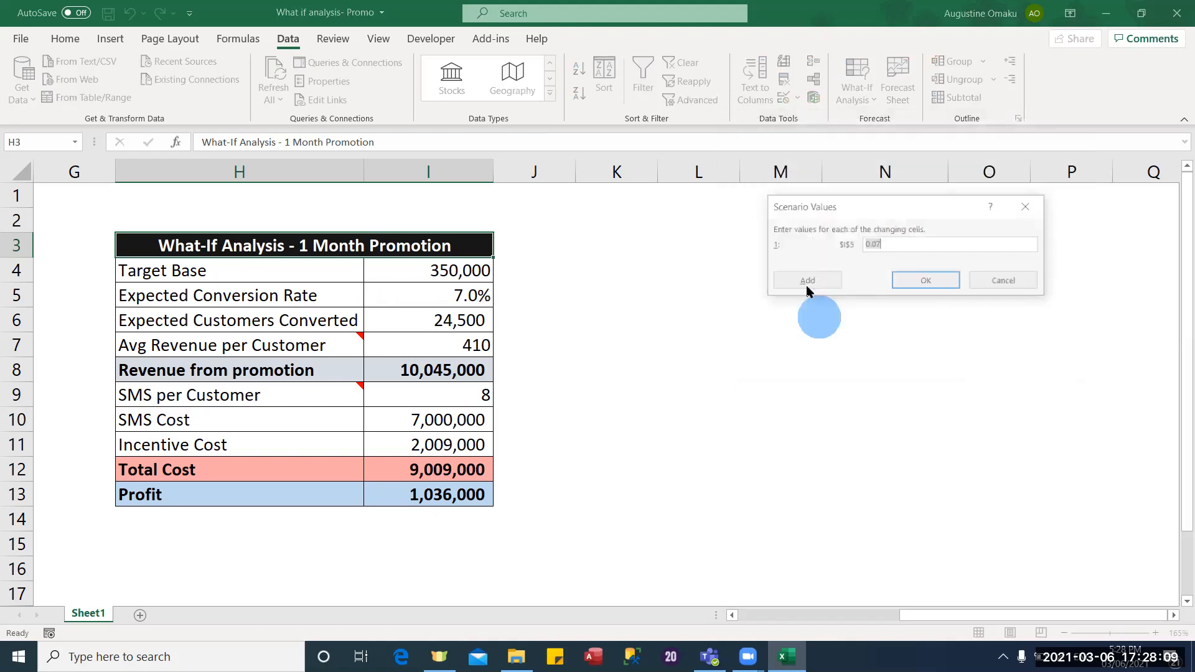
pyautogui.click(902, 244)
pyautogui.press('BackSpace')
pyautogui.press('BackSpace')
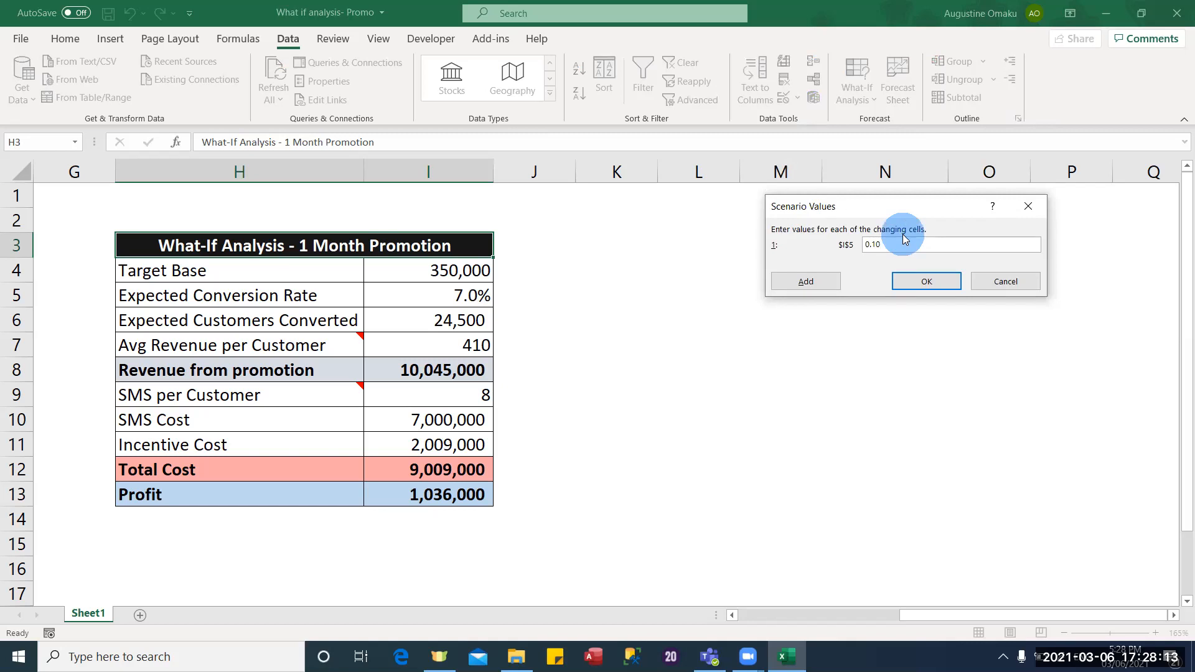
pyautogui.click(927, 282)
pyautogui.click(821, 282)
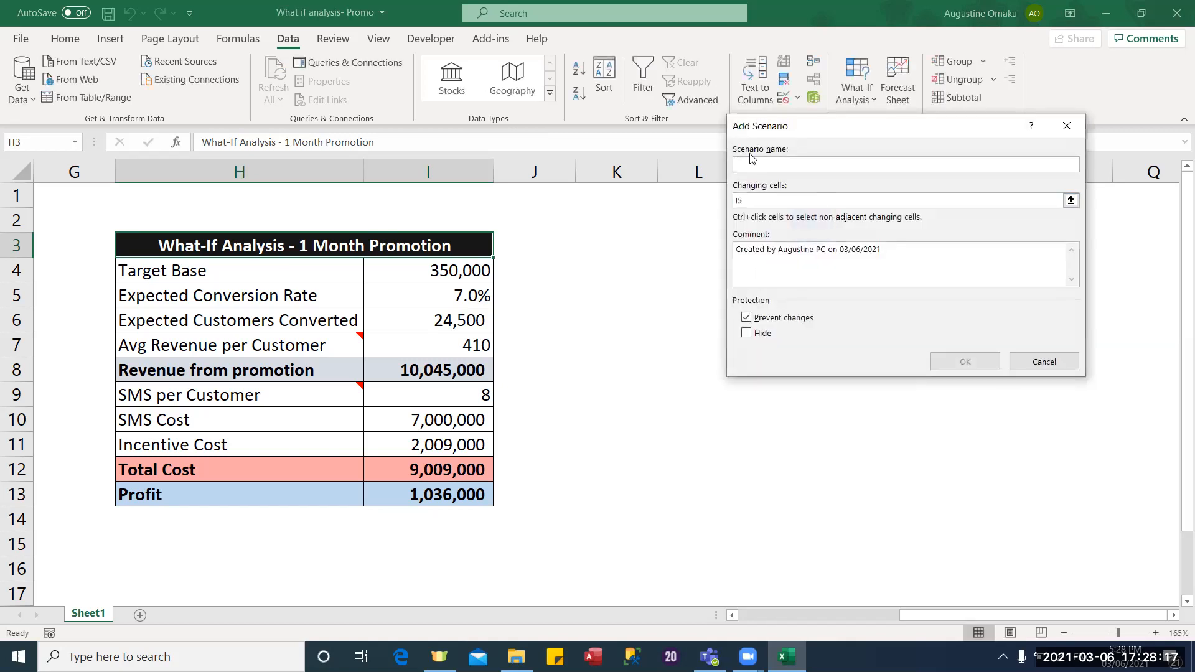
# Step: Add a scenario named "20% Conversion" for changing cell I5 with the value 0.20
pyautogui.write('20% Conversion')
pyautogui.click(752, 163)
pyautogui.press('End')
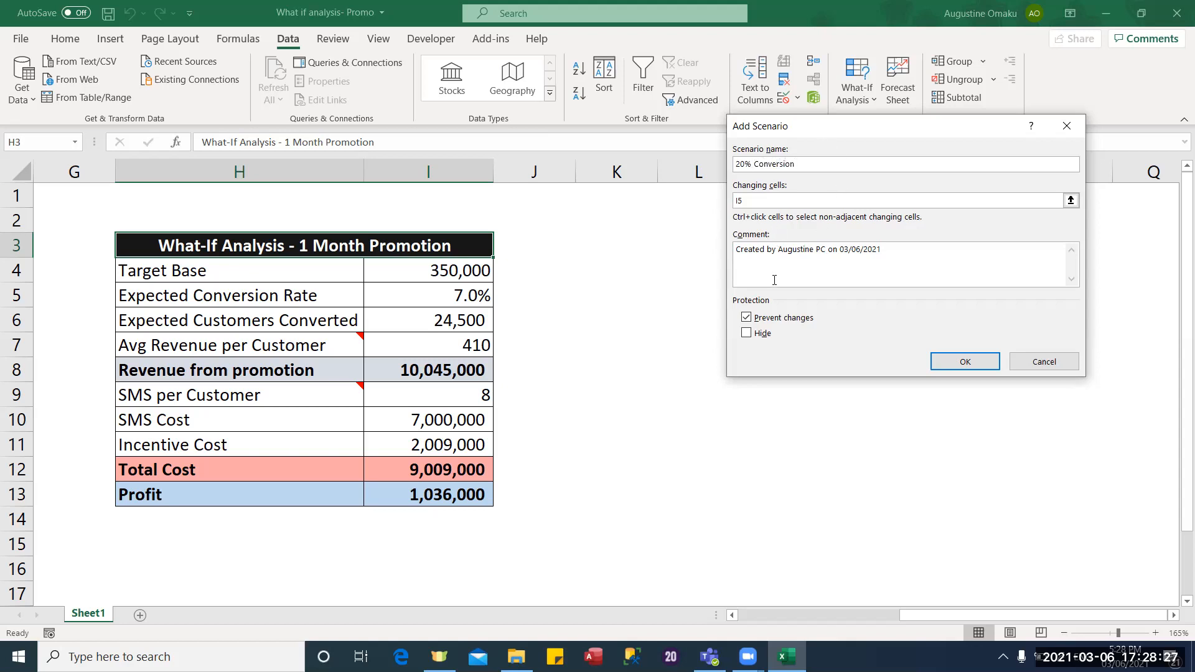
pyautogui.click(965, 361)
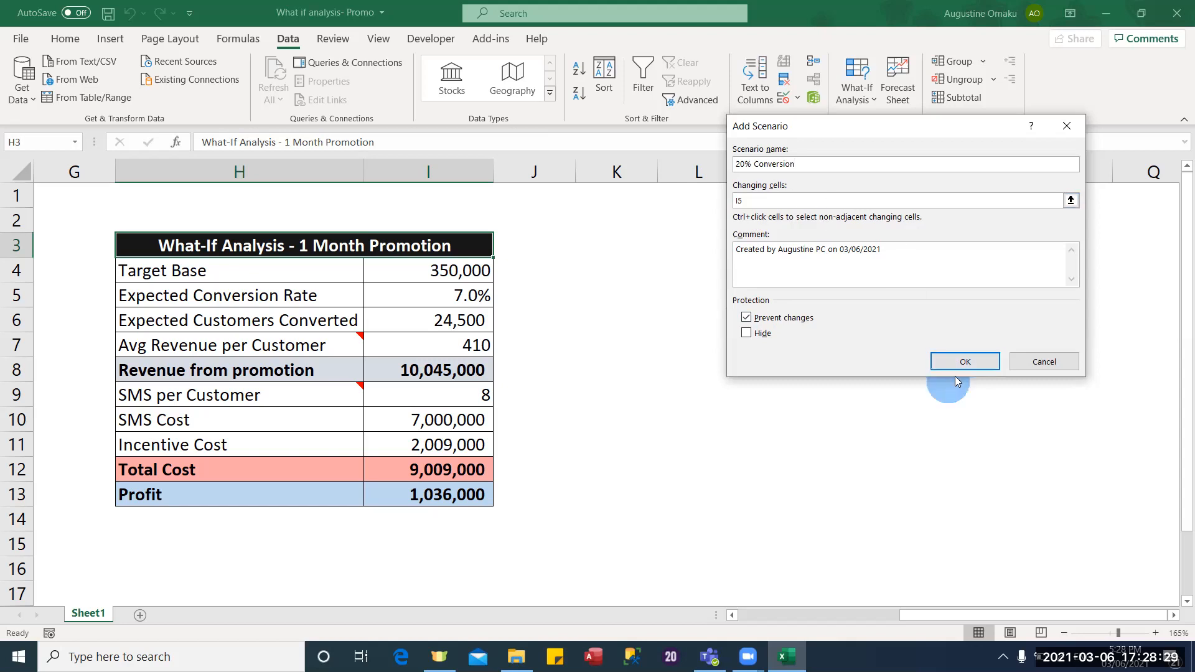
pyautogui.click(889, 246)
pyautogui.press('BackSpace')
pyautogui.press('BackSpace')
pyautogui.write('20')
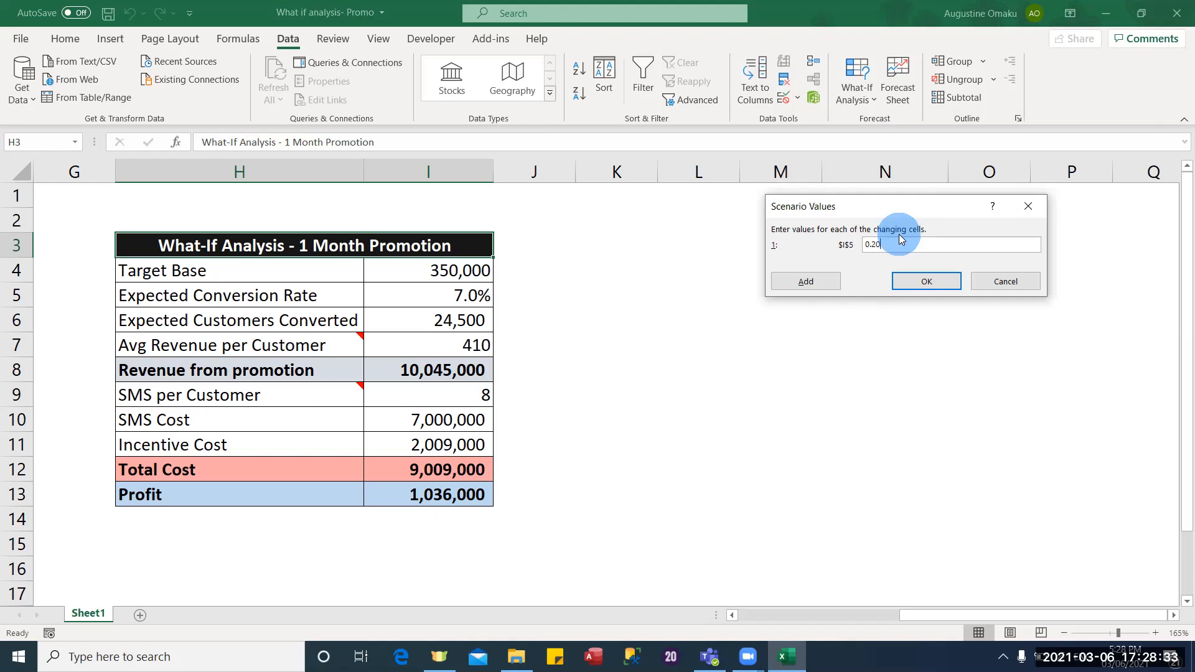
pyautogui.click(808, 282)
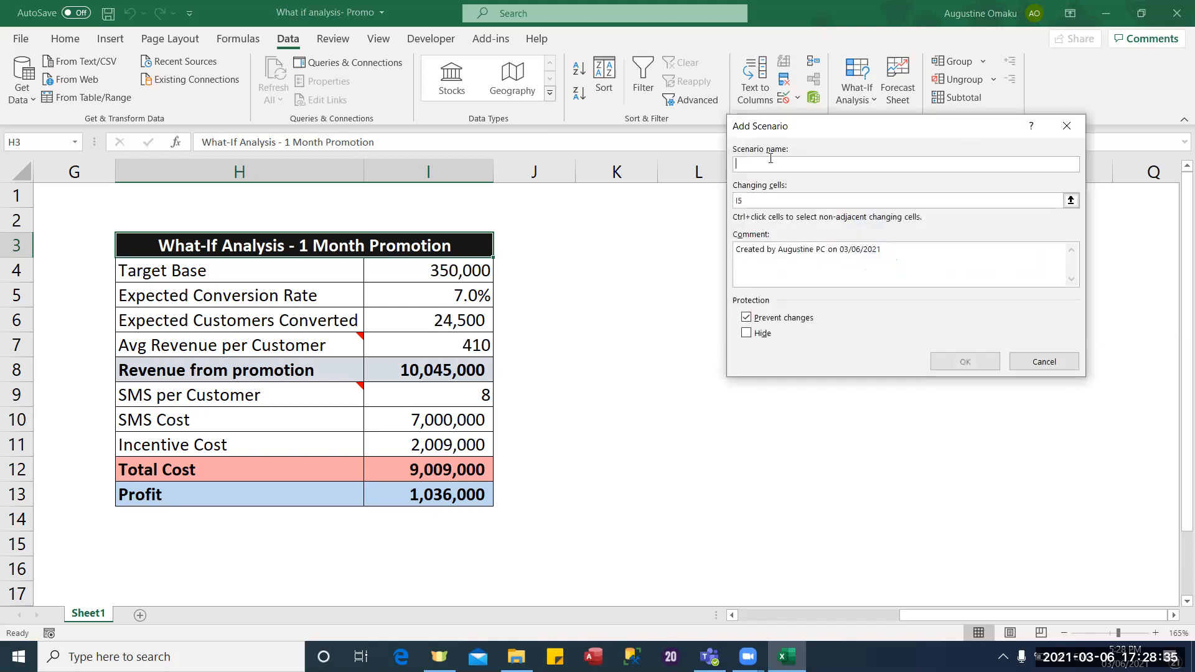
# Step: Add a scenario named "25% Conversion" for changing cell I5 with the value 0.25
pyautogui.write('25% Conversion')
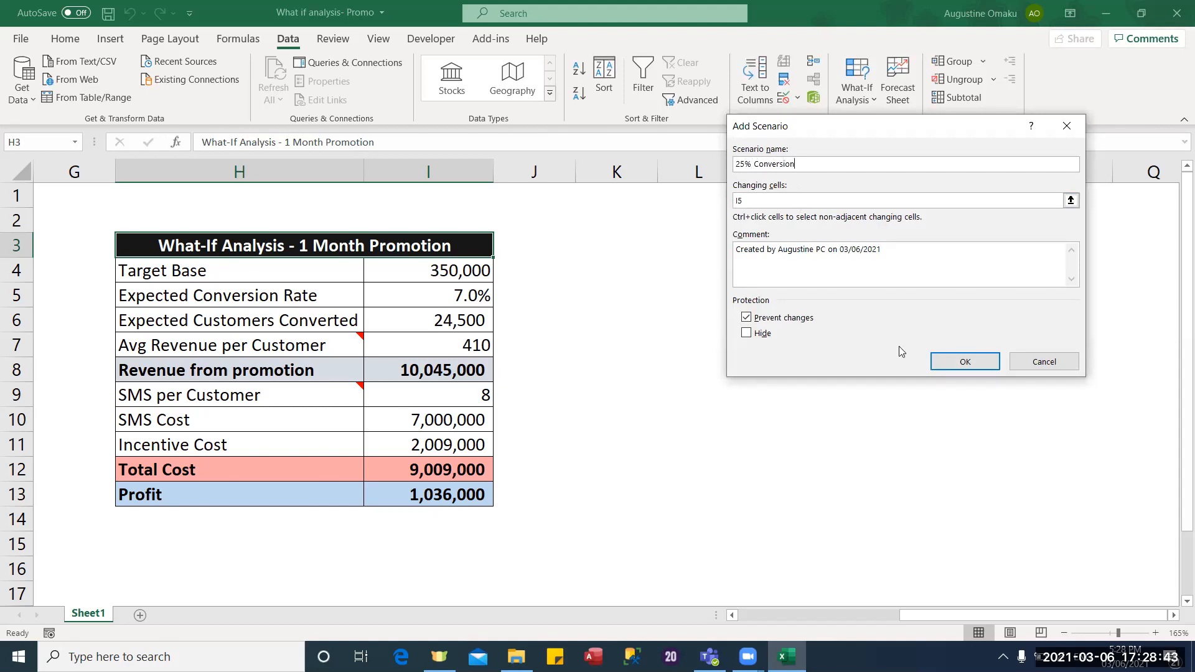
pyautogui.click(971, 362)
pyautogui.click(877, 245)
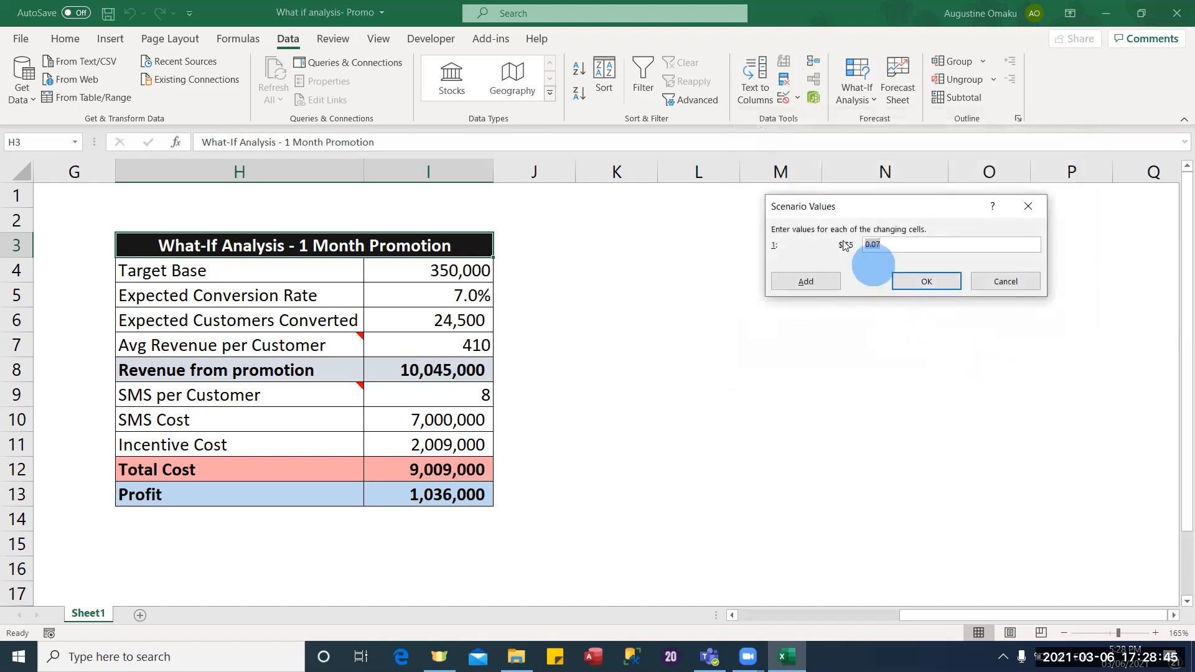
pyautogui.press('BackSpace')
pyautogui.press('BackSpace')
pyautogui.write('25')
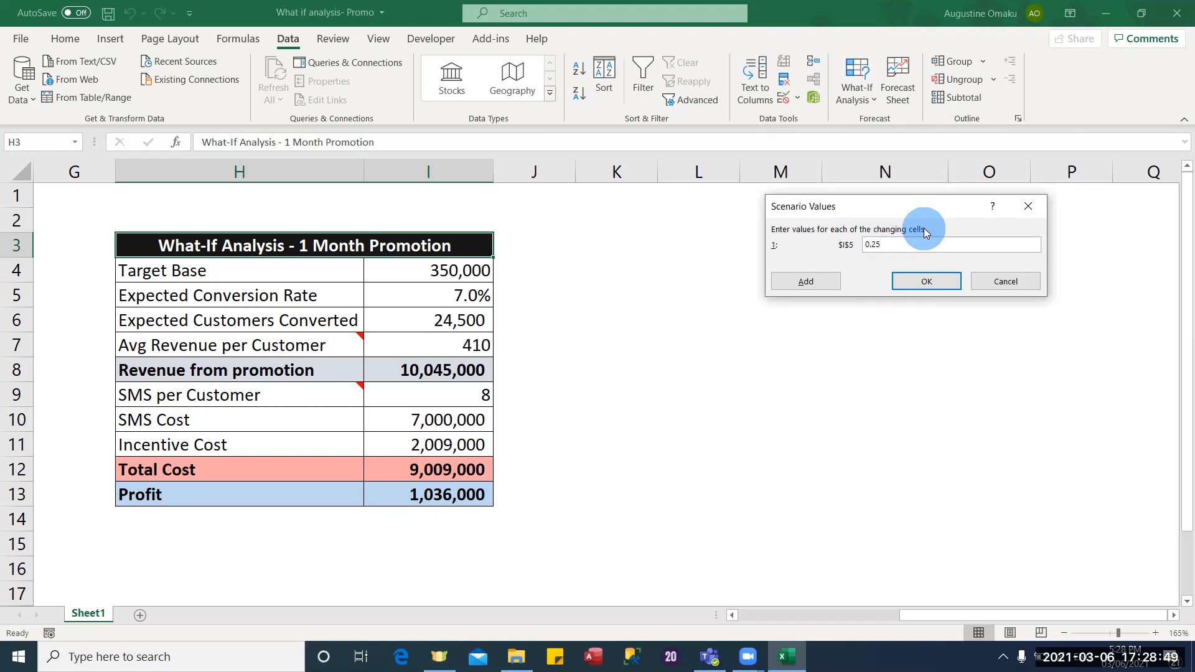
pyautogui.click(803, 281)
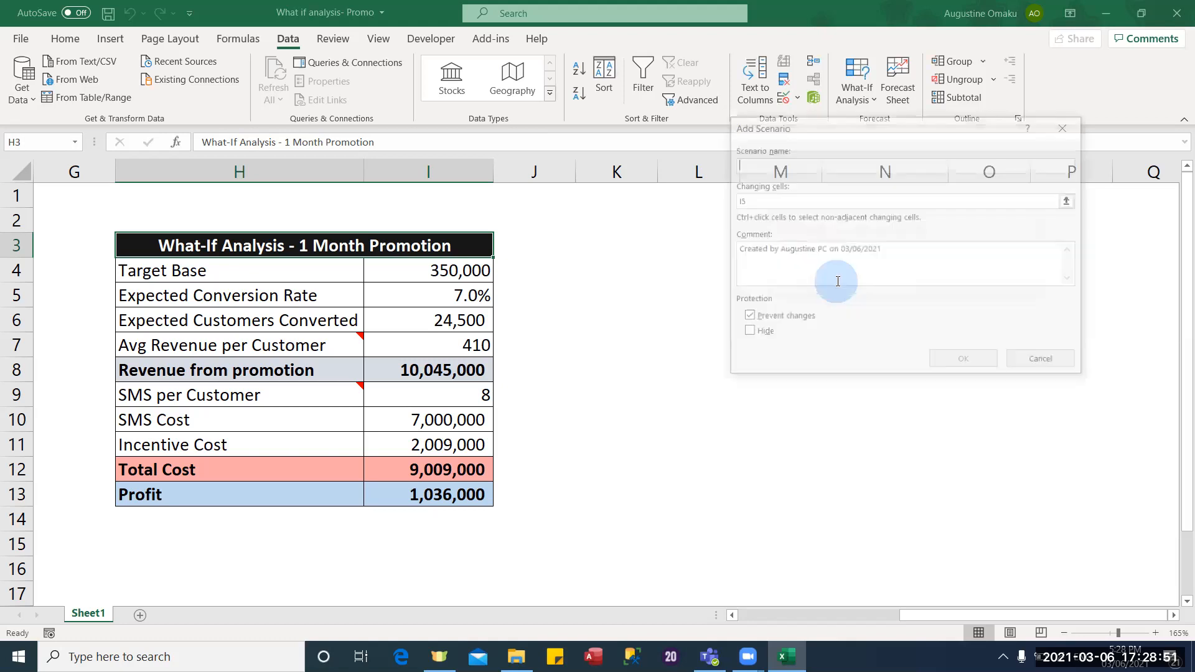
# Step: Add a final scenario named "32% Conversion" for changing cell I5 with the value 0.32 and return to the scenario list
pyautogui.write('35% C')
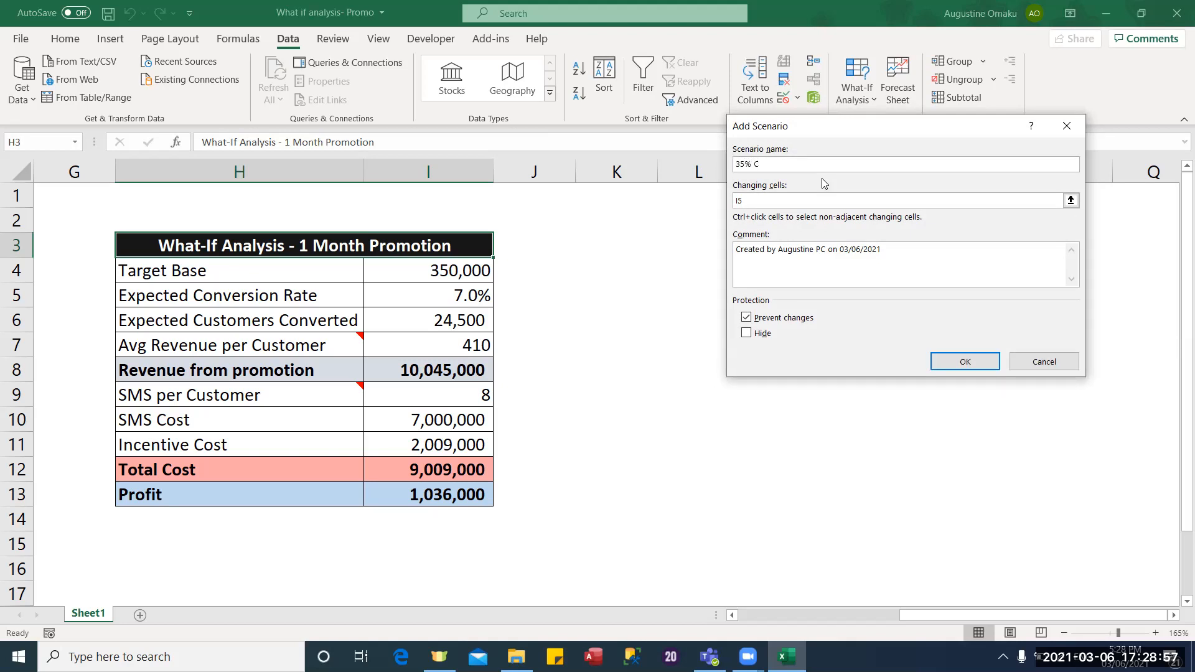
pyautogui.press('BackSpace')
pyautogui.press('BackSpace')
pyautogui.press('BackSpace')
pyautogui.press('BackSpace')
pyautogui.write('2% Conversi')
pyautogui.click(947, 363)
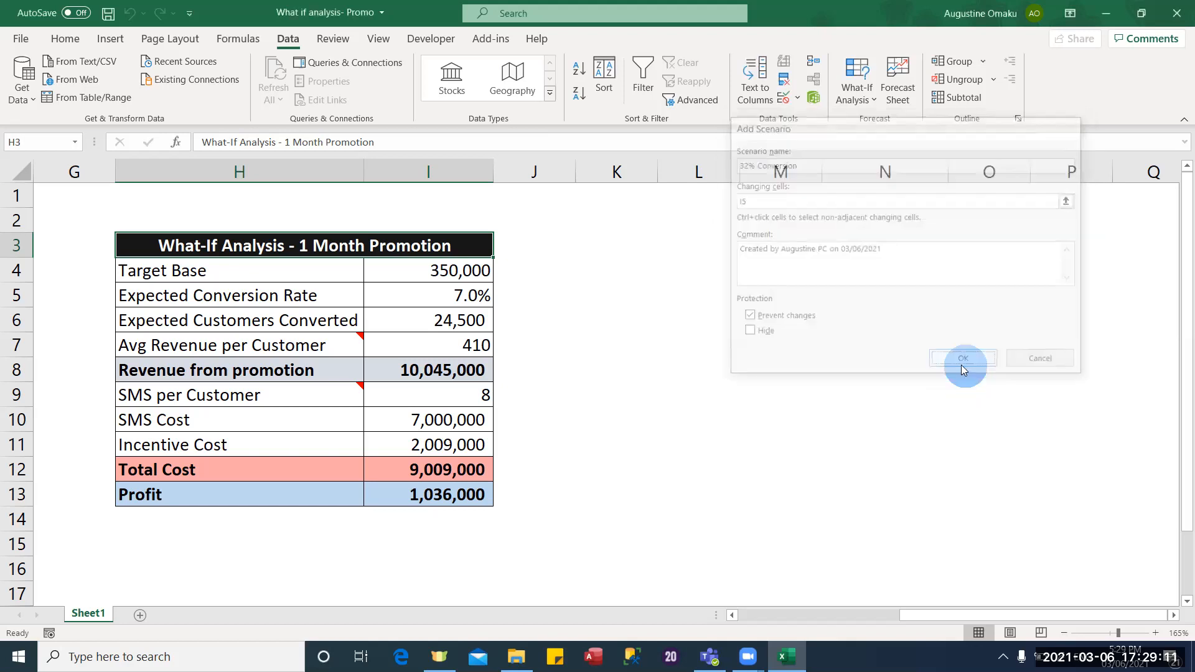
pyautogui.click(930, 244)
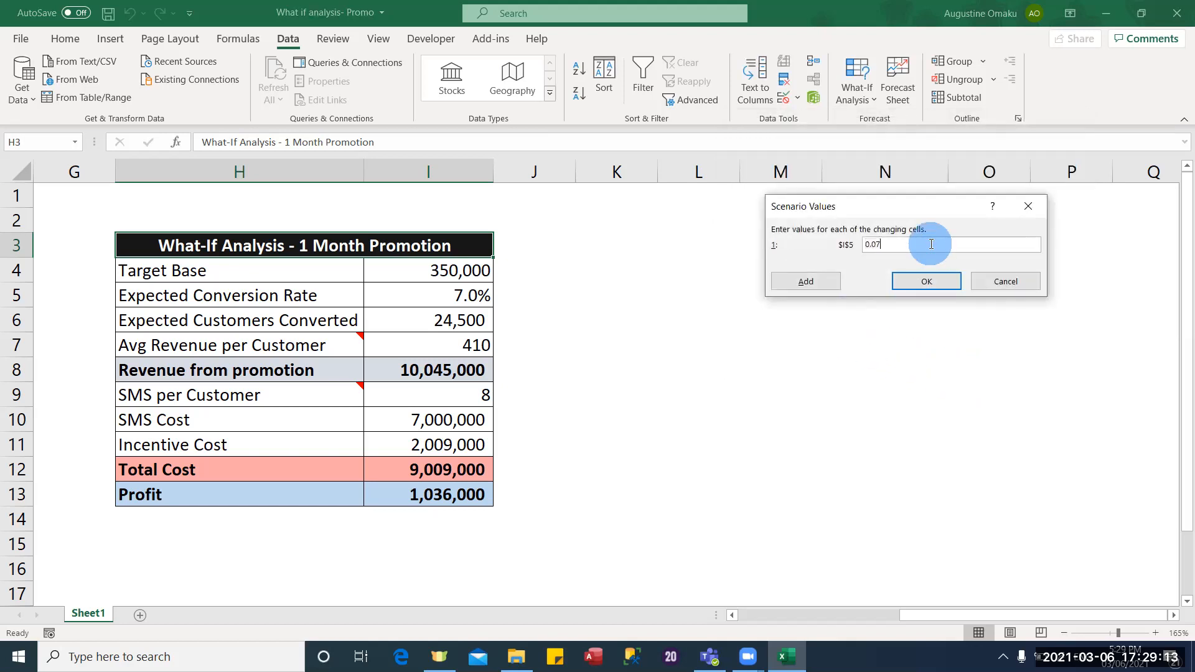
pyautogui.press('BackSpace')
pyautogui.press('BackSpace')
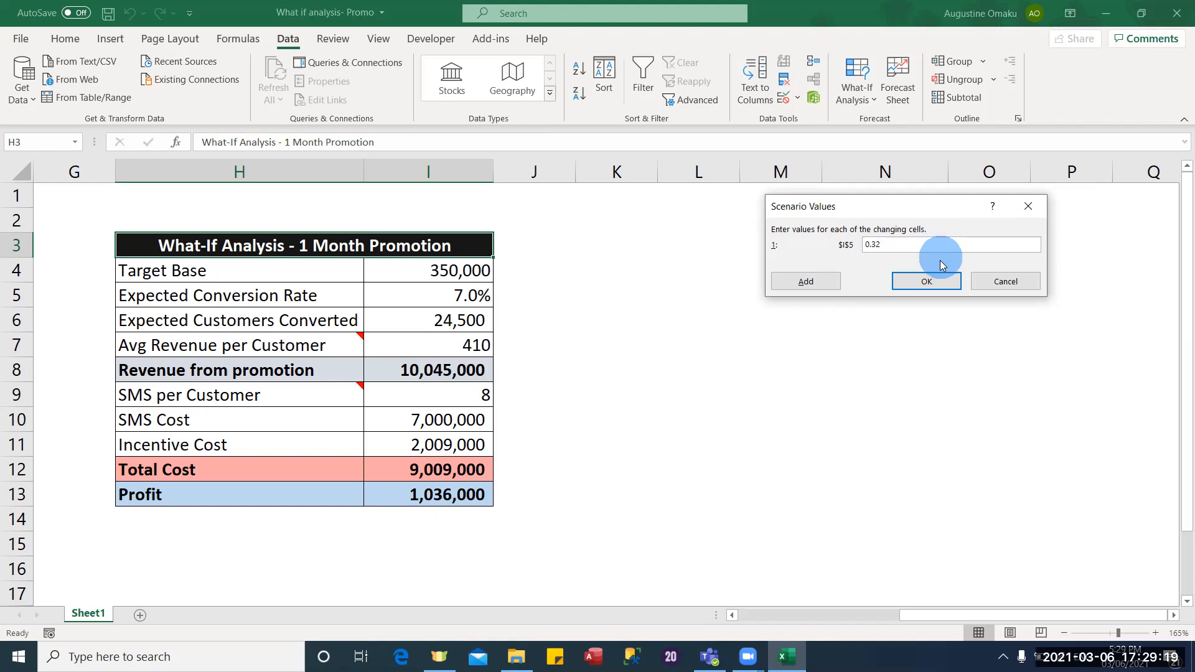
pyautogui.click(938, 281)
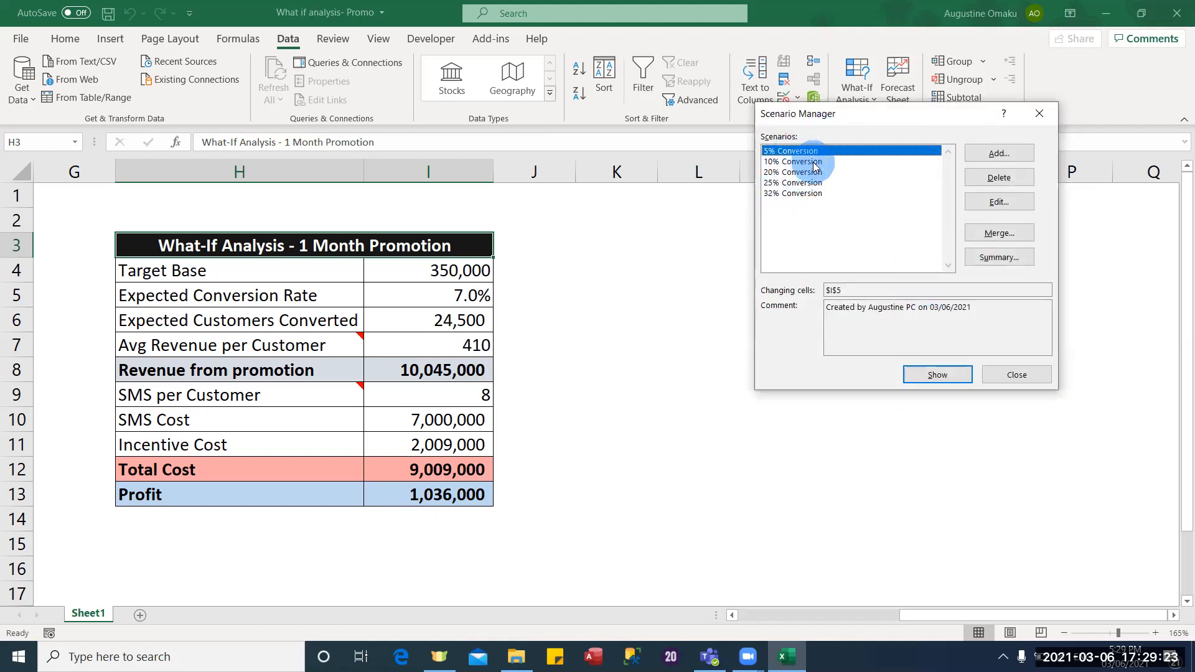
# Step: Show the 5%, 10% and 32% Conversion scenarios in turn in the promotion table
pyautogui.click(834, 172)
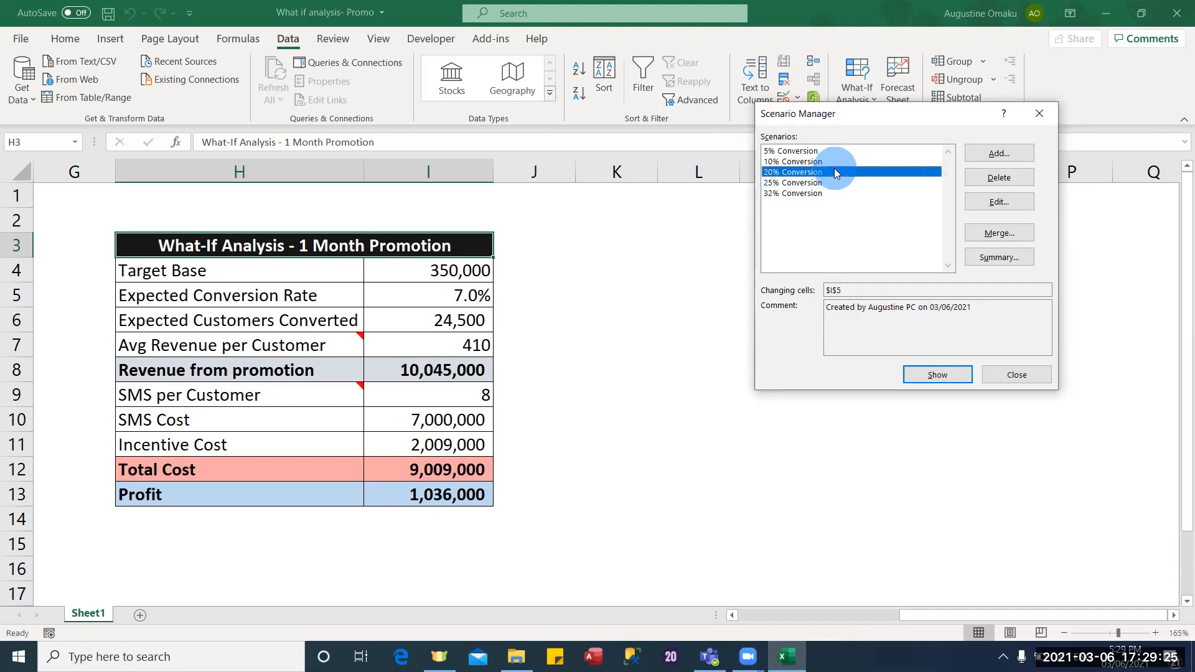
pyautogui.click(838, 153)
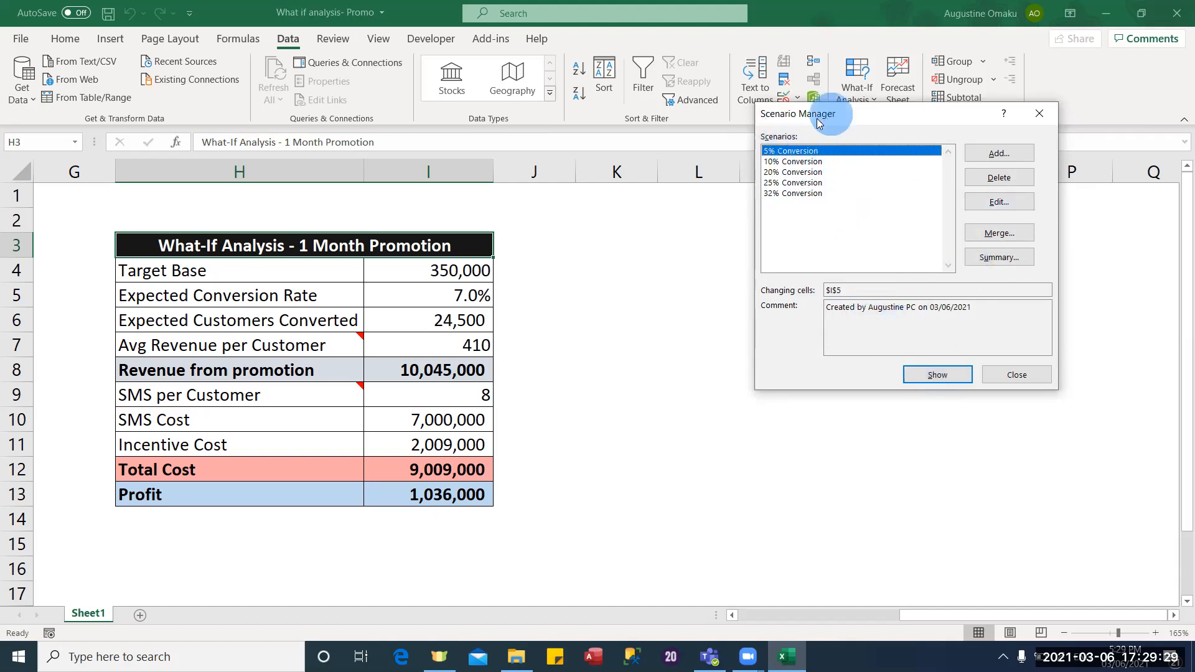
pyautogui.click(938, 380)
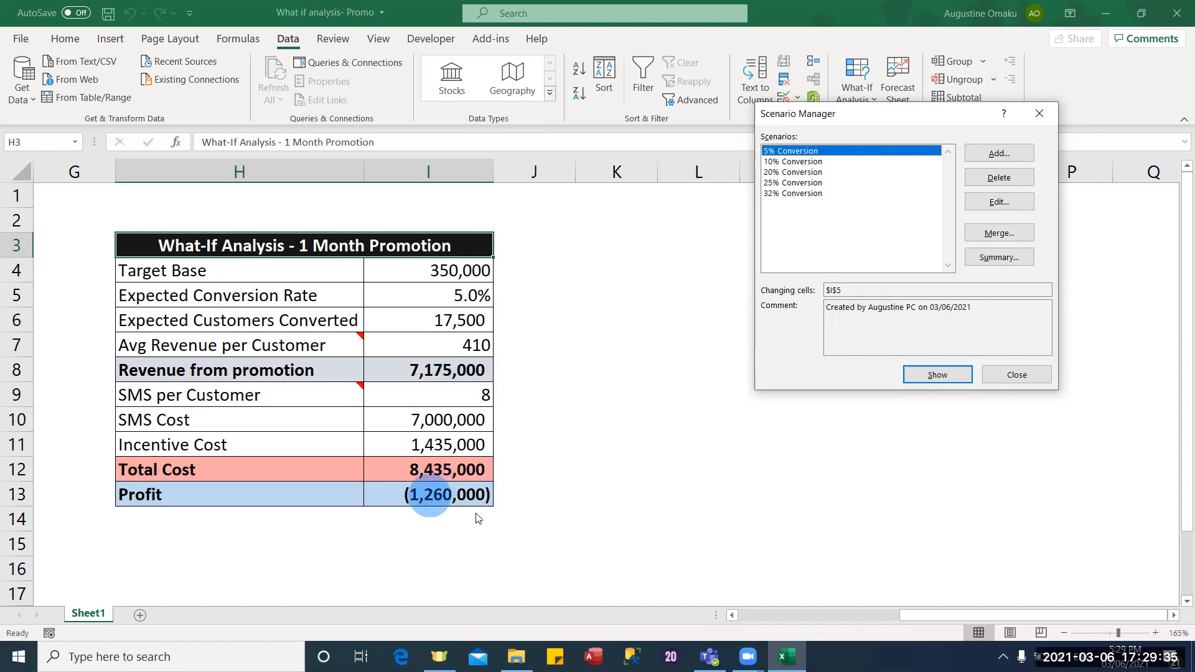
pyautogui.click(787, 161)
pyautogui.click(938, 375)
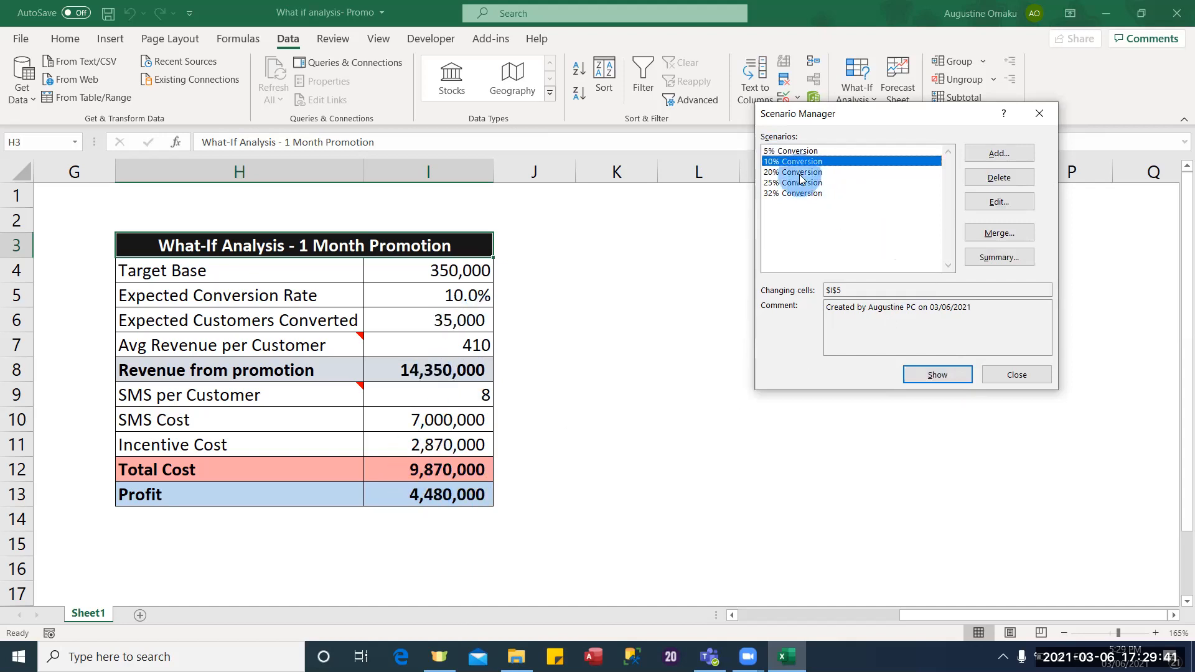
pyautogui.click(797, 193)
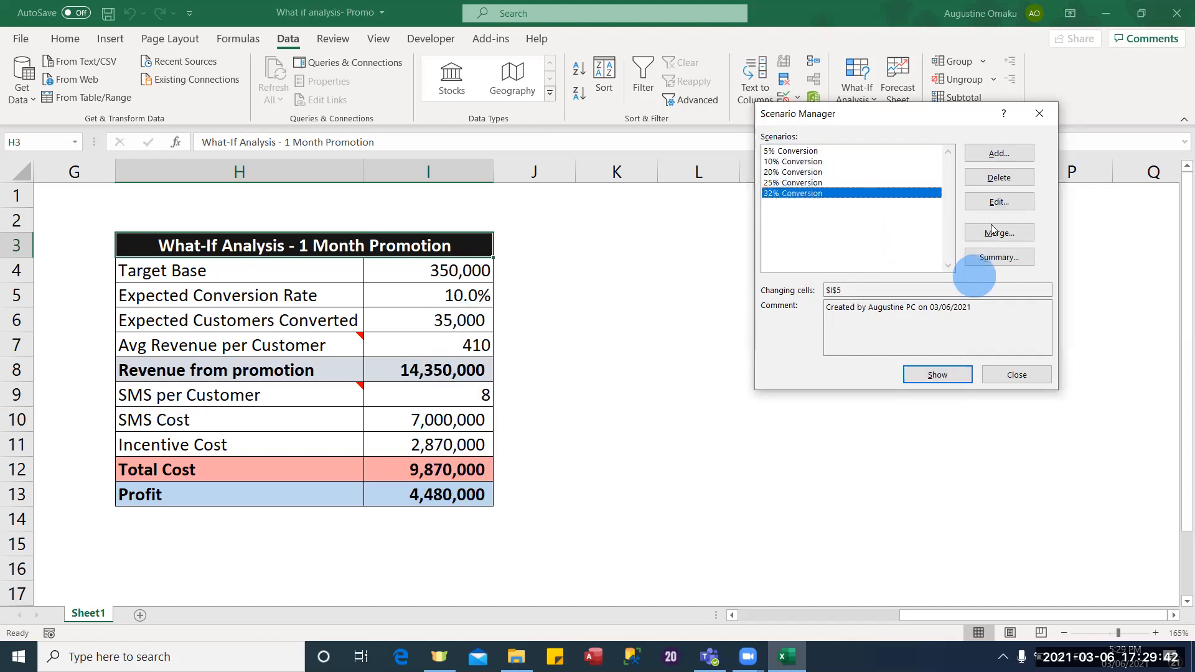
pyautogui.click(938, 374)
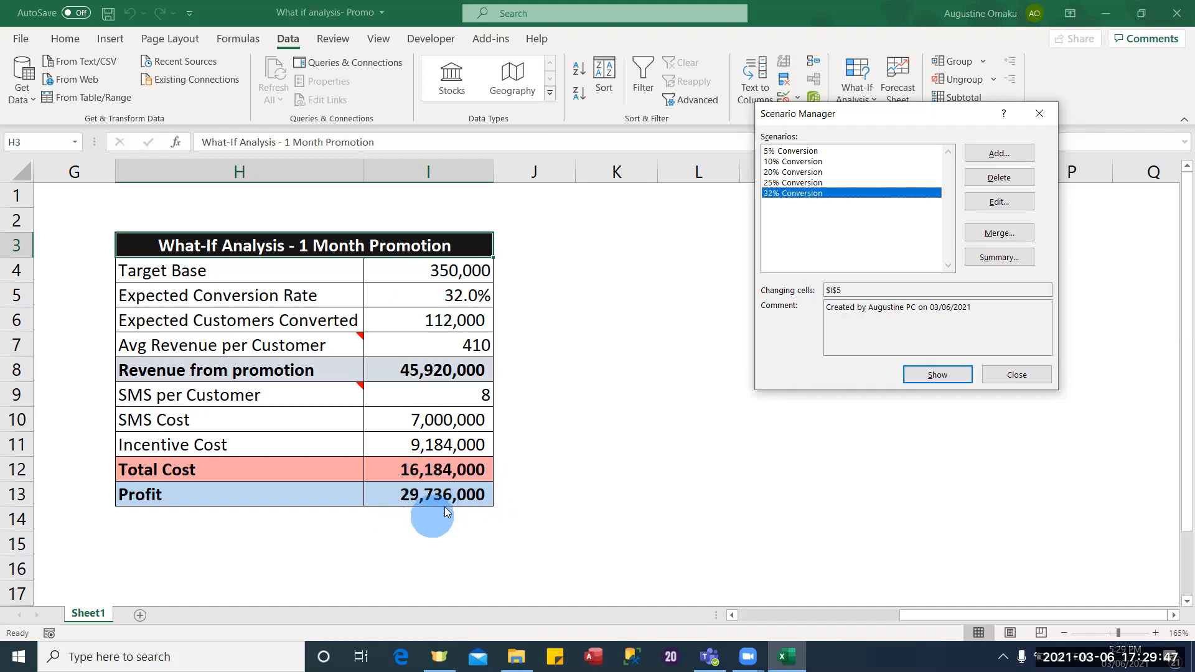
# Step: Create a scenario summary report with the Profit cell I13 as result cell and inspect its changing and result cell labels
pyautogui.click(846, 152)
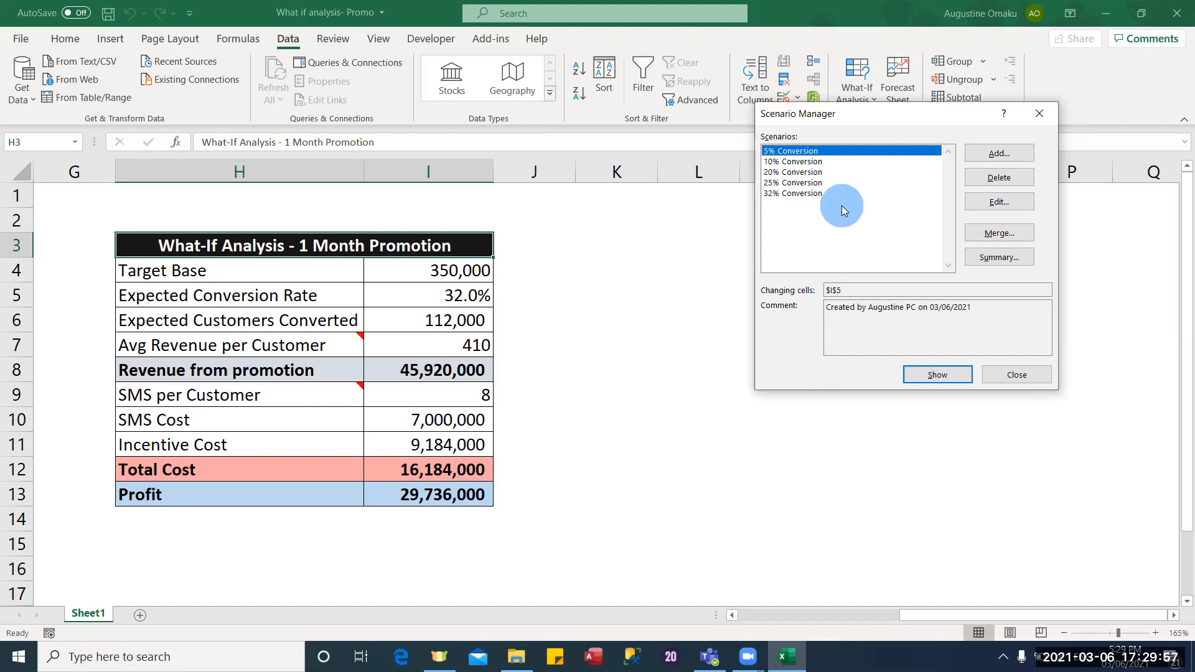
pyautogui.click(1006, 258)
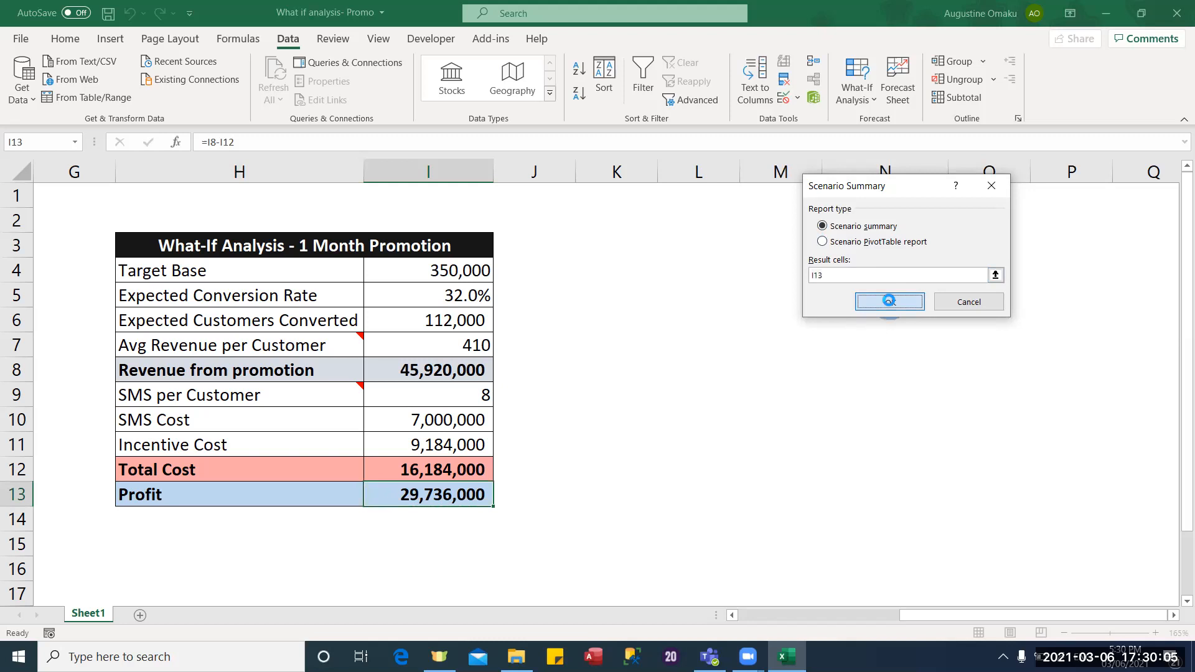
pyautogui.click(890, 302)
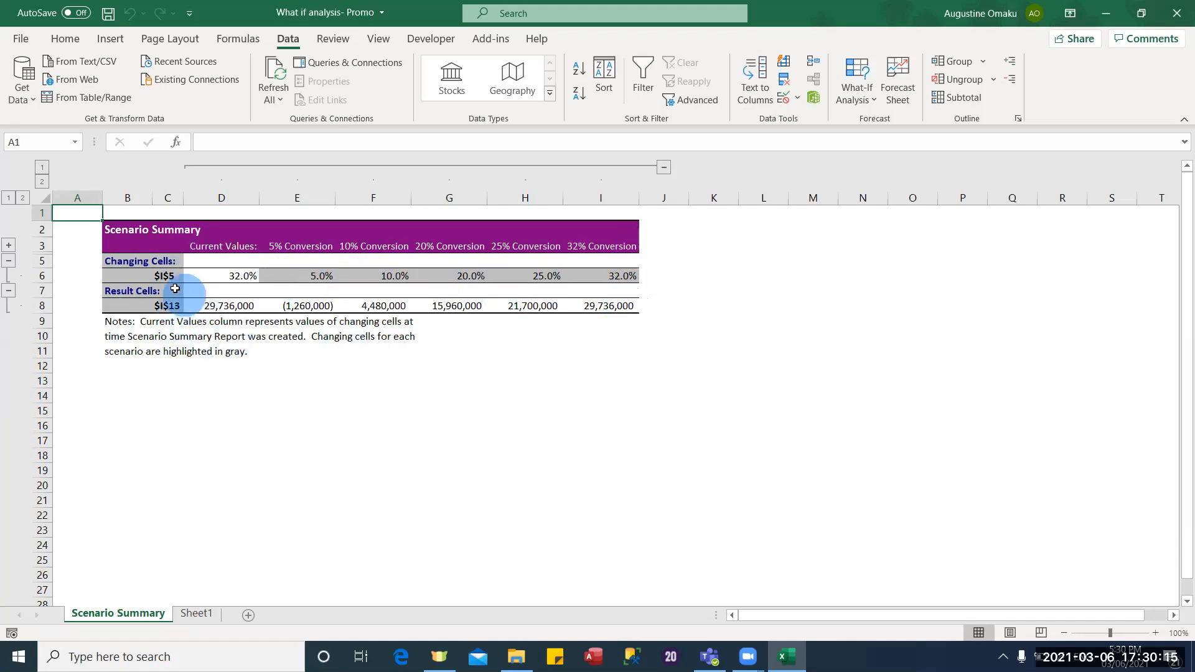
pyautogui.click(153, 277)
pyautogui.click(163, 306)
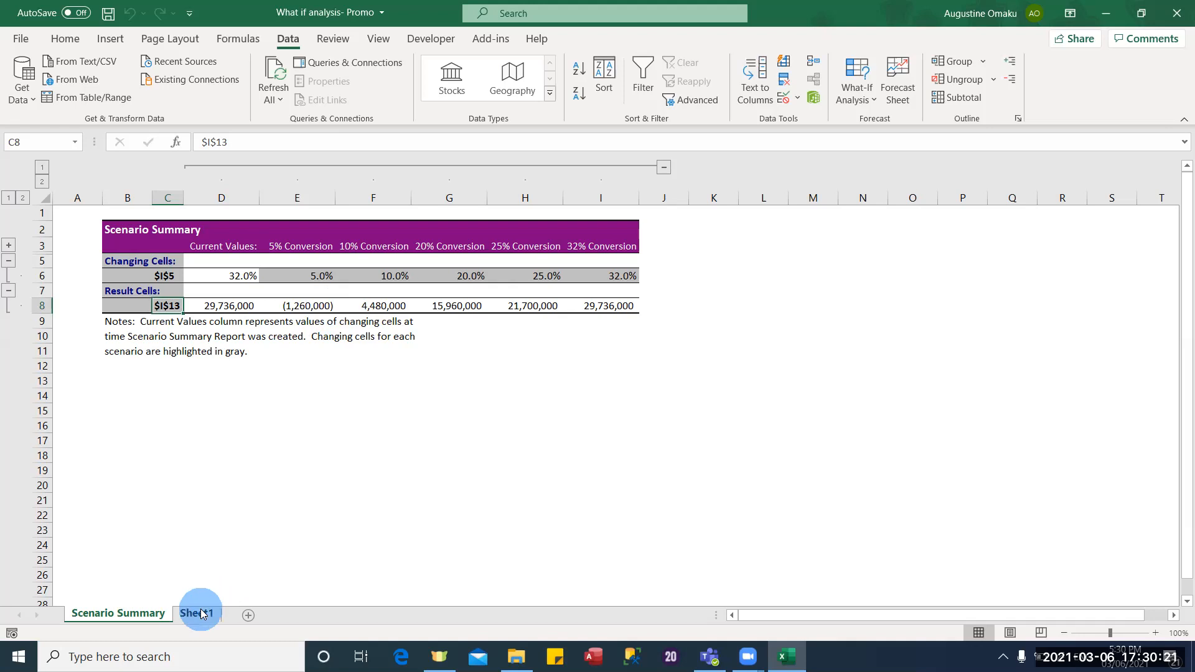
pyautogui.click(168, 277)
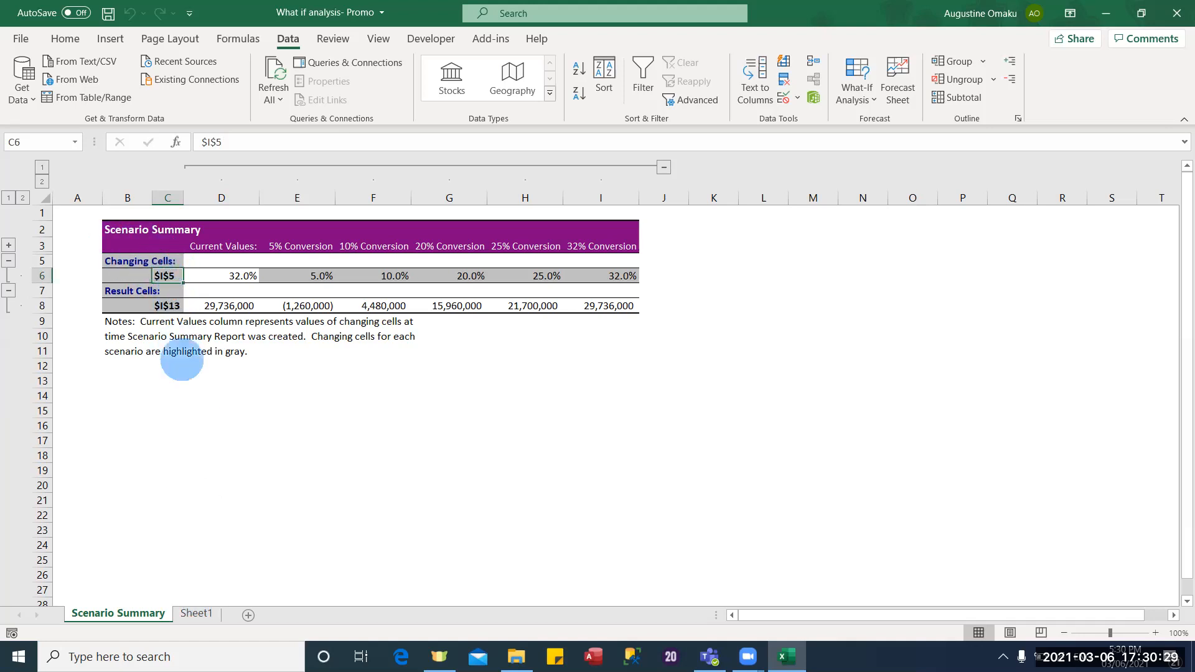
# Step: Name the Expected Conversion Rate cell I5 on Sheet1 "Expected_Conversion_rate"
pyautogui.click(206, 616)
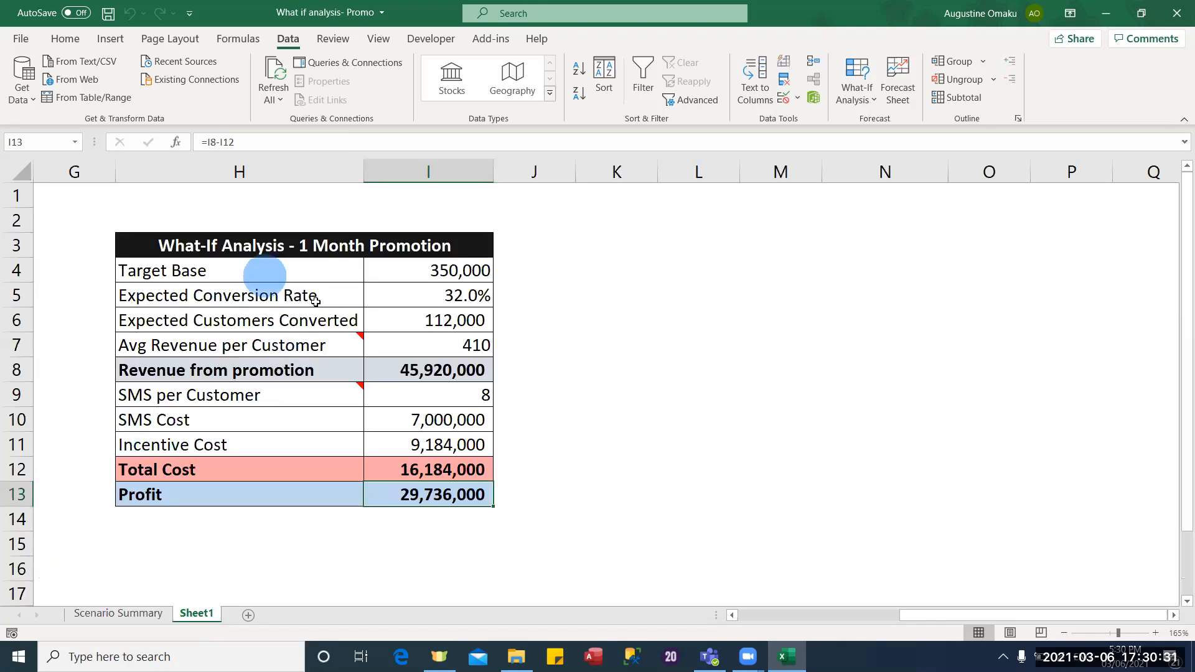
pyautogui.click(419, 294)
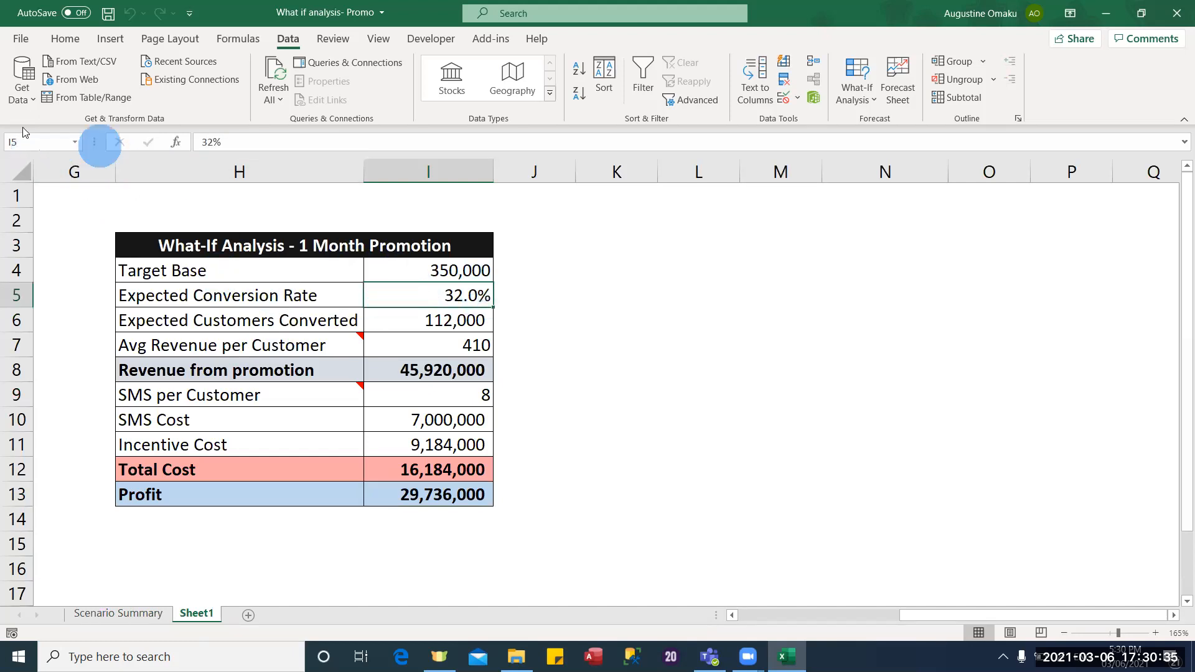
pyautogui.click(35, 145)
pyautogui.write('Expecte')
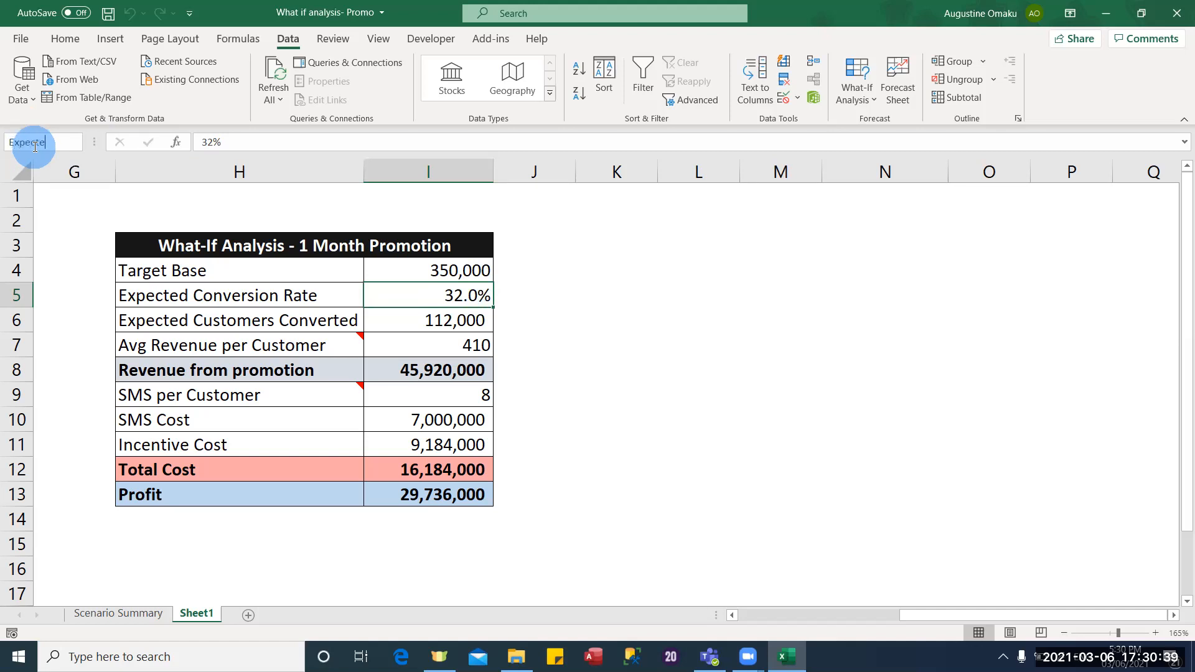
pyautogui.write('d_Convers')
pyautogui.write('ion_rat')
pyautogui.write('e')
pyautogui.press('Return')
# Step: Name the Profit value cell I13 "Profit"
pyautogui.click(447, 491)
pyautogui.click(63, 144)
pyautogui.write('P')
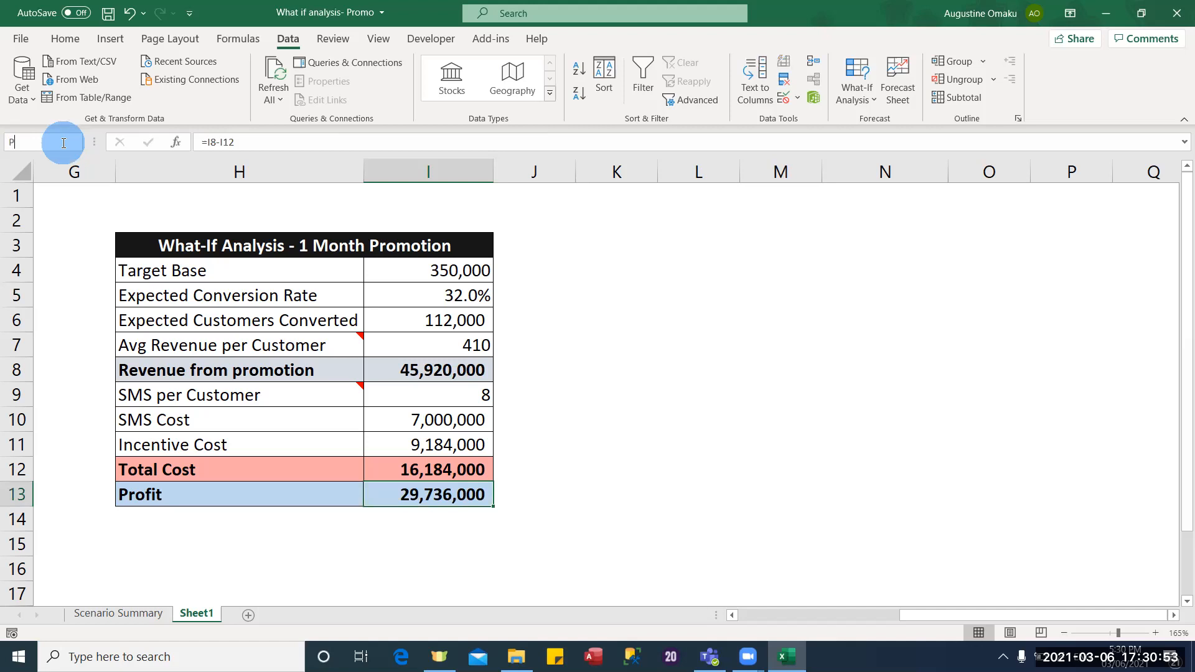
pyautogui.write('rofit')
pyautogui.press('Return')
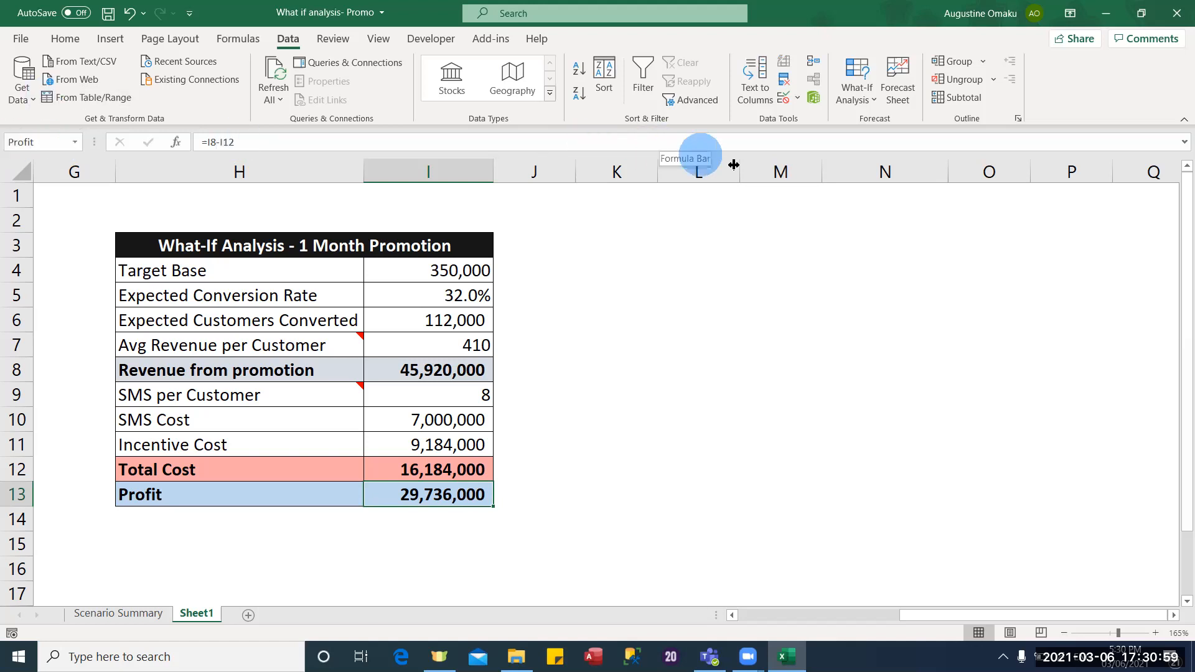
# Step: Generate a second scenario summary report with result cell I13 and check the labels of its changing and result cells
pyautogui.click(866, 103)
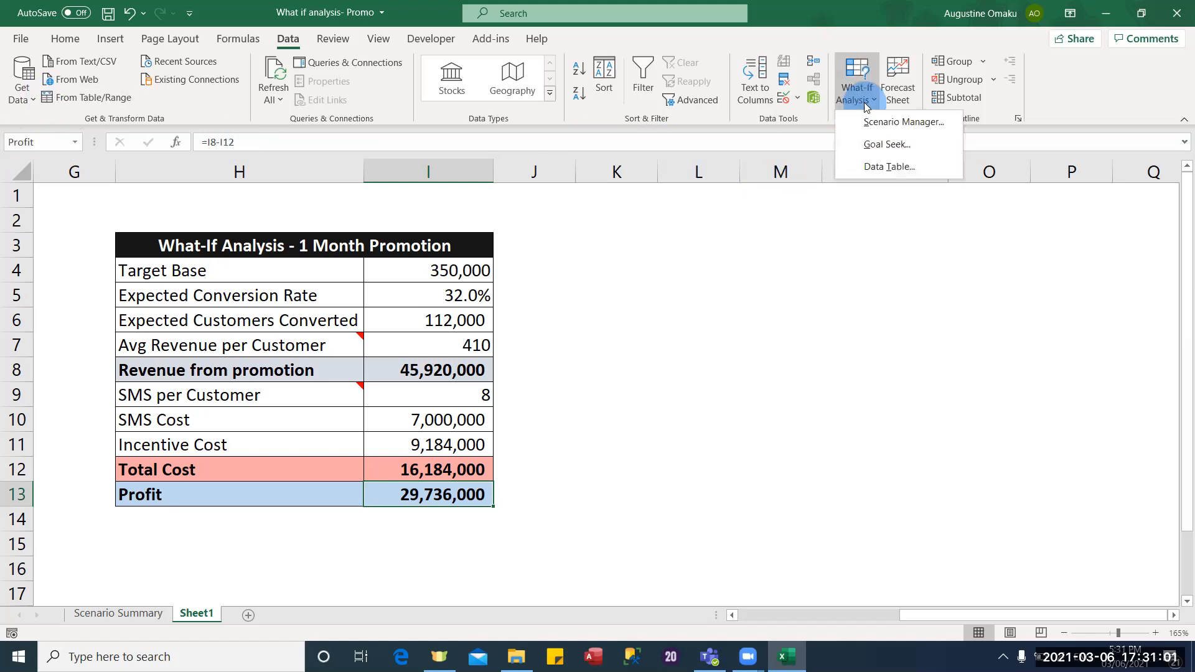
pyautogui.click(906, 122)
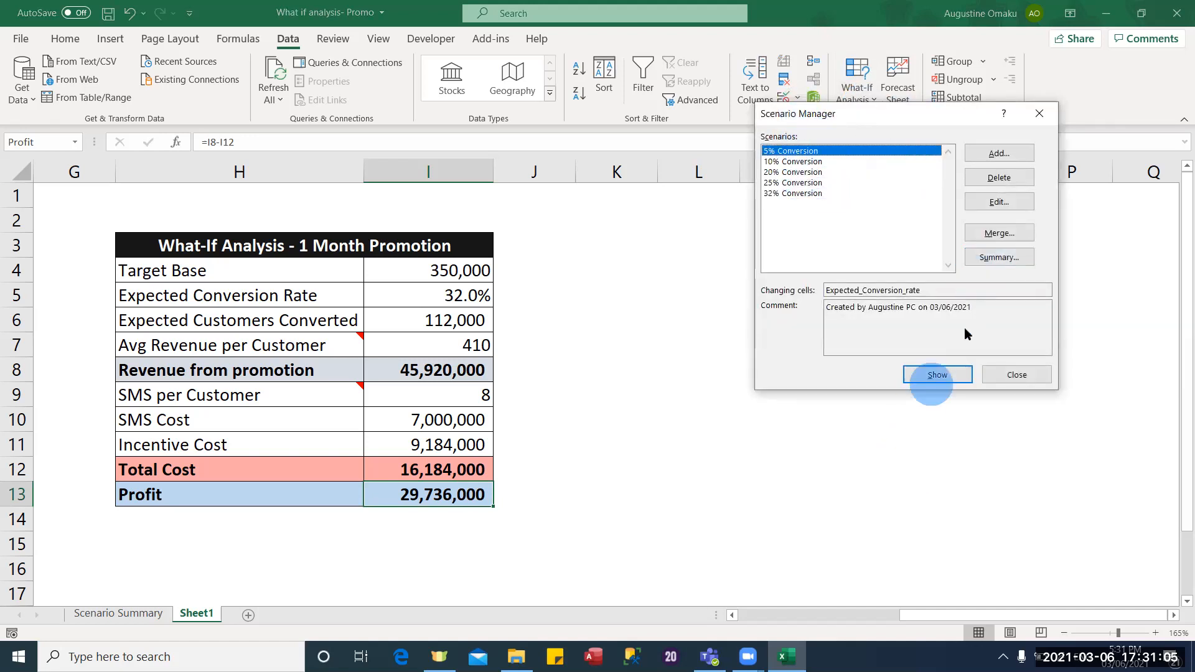
pyautogui.click(1000, 257)
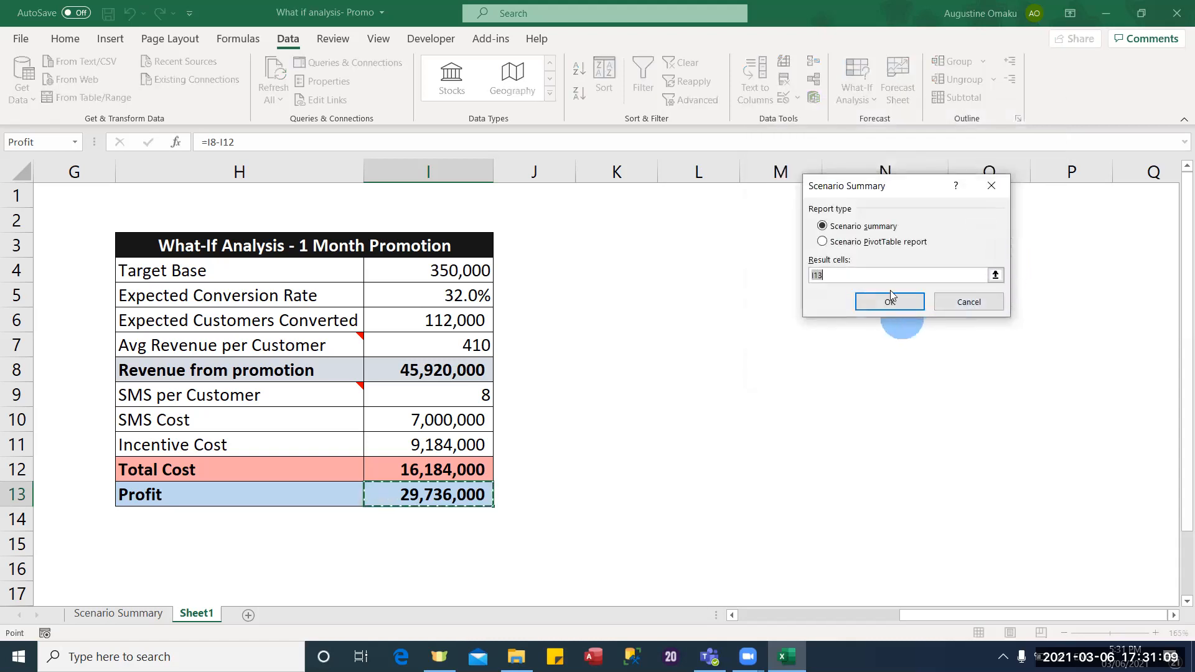
pyautogui.click(900, 303)
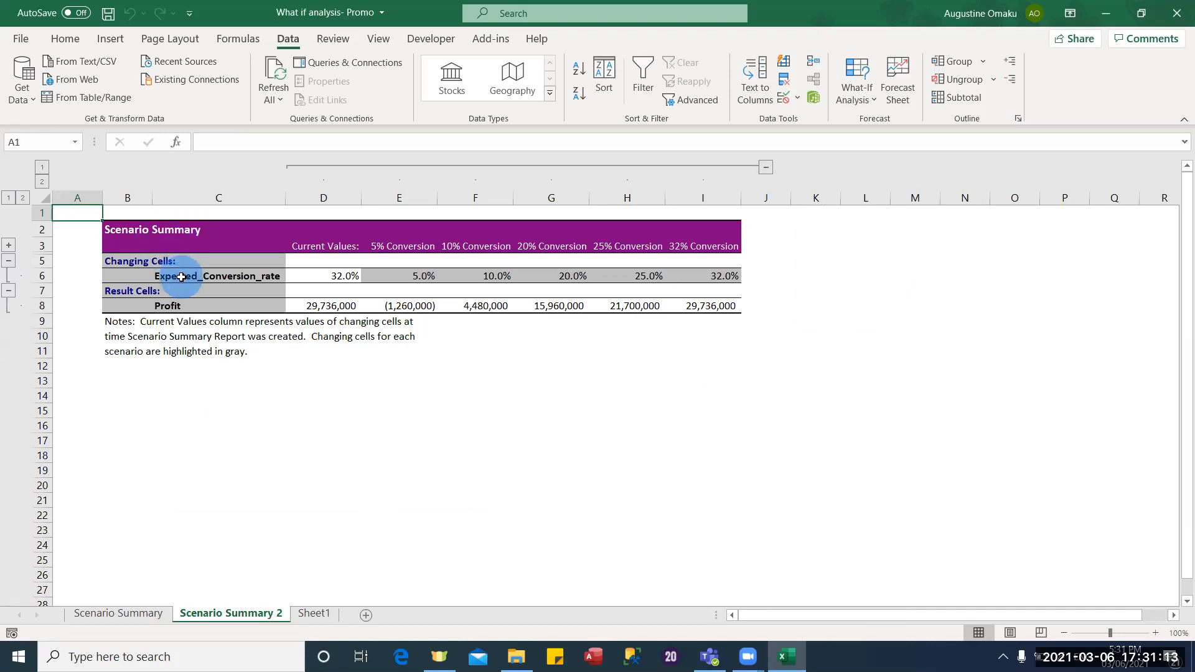
pyautogui.click(180, 277)
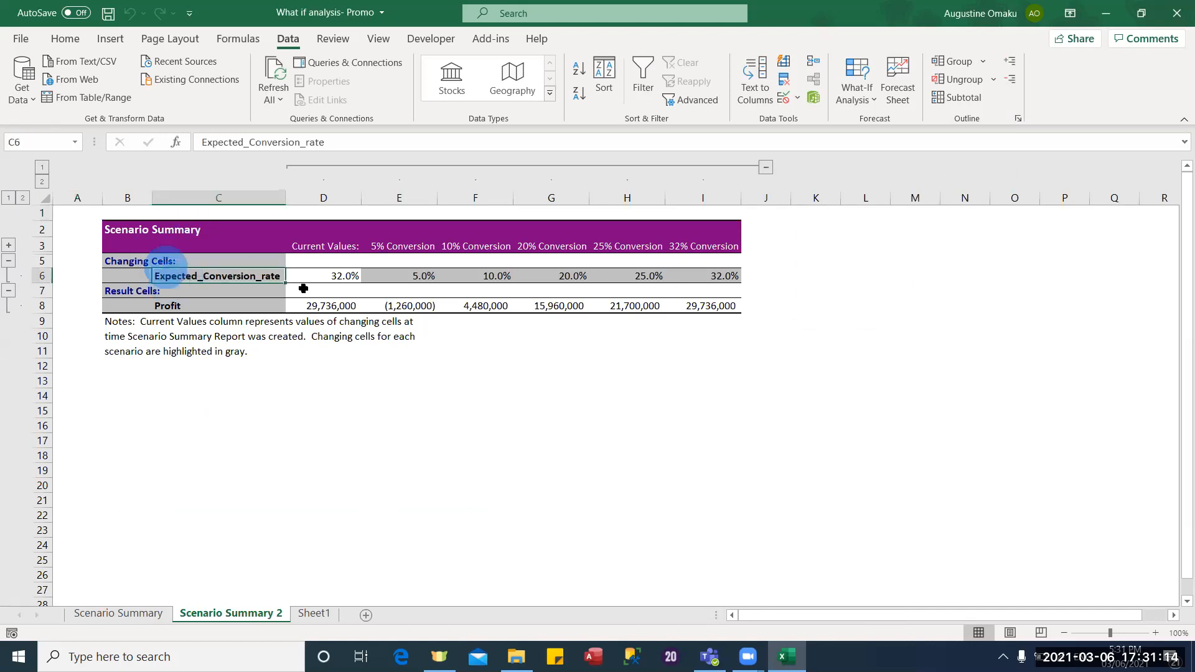
pyautogui.click(188, 308)
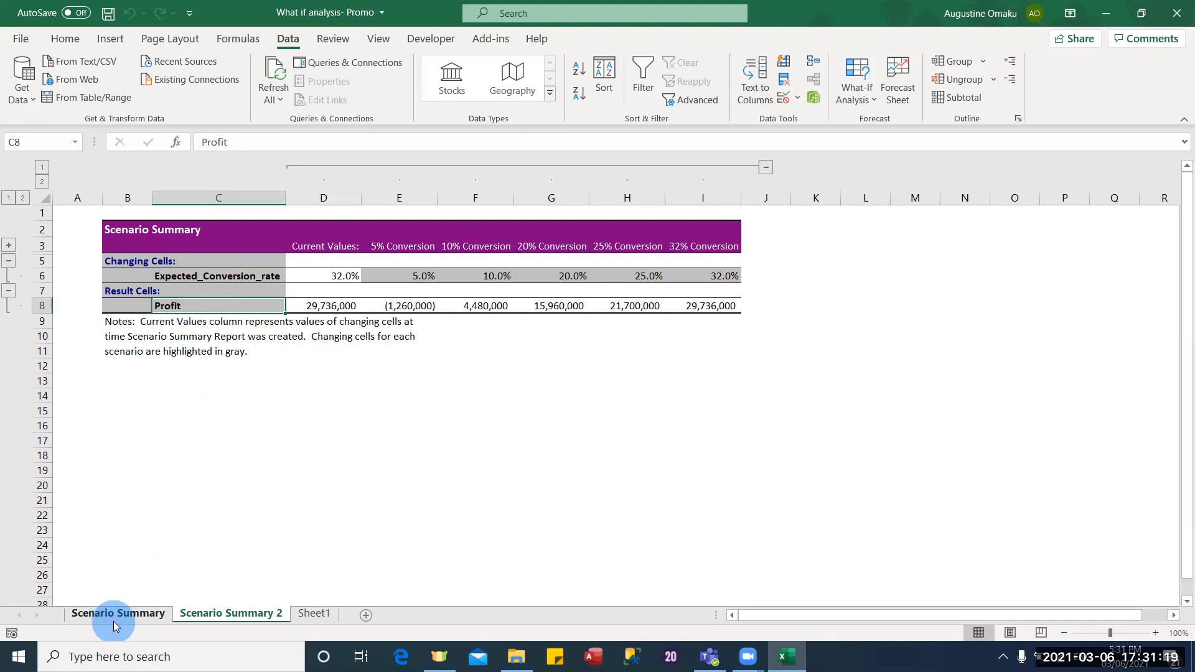
# Step: Run Goal Seek on Sheet1 to bring Profit cell I13 to 0 by changing conversion rate cell I5, and accept the solution
pyautogui.click(313, 615)
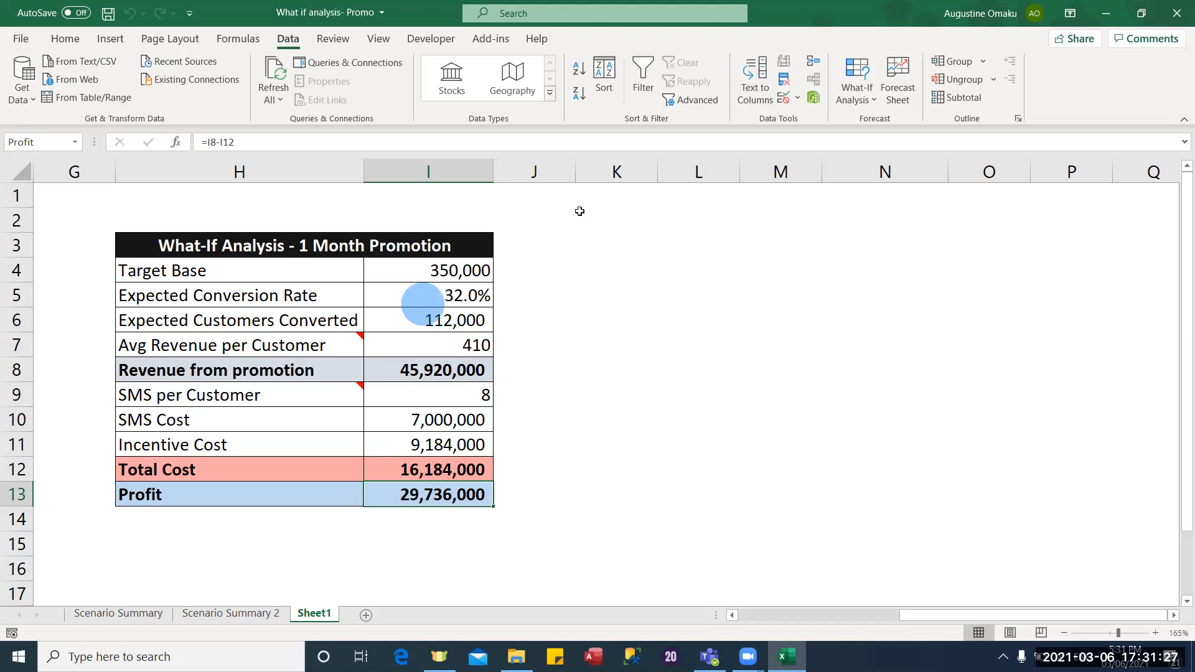
pyautogui.click(866, 101)
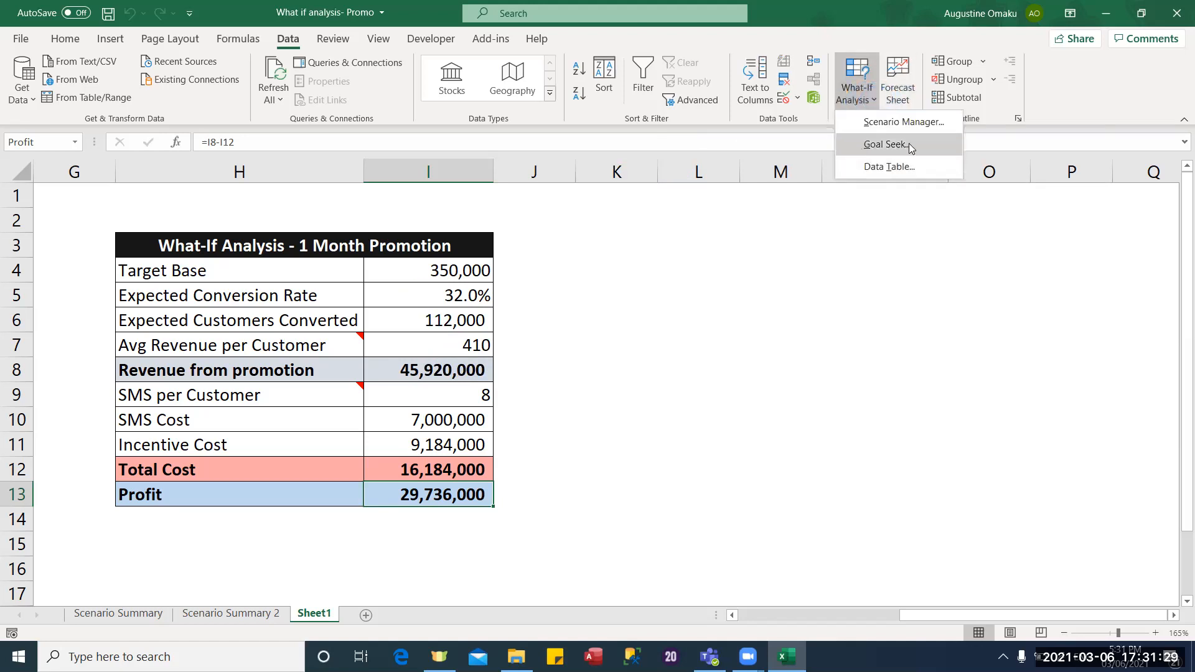
pyautogui.click(881, 145)
pyautogui.click(875, 290)
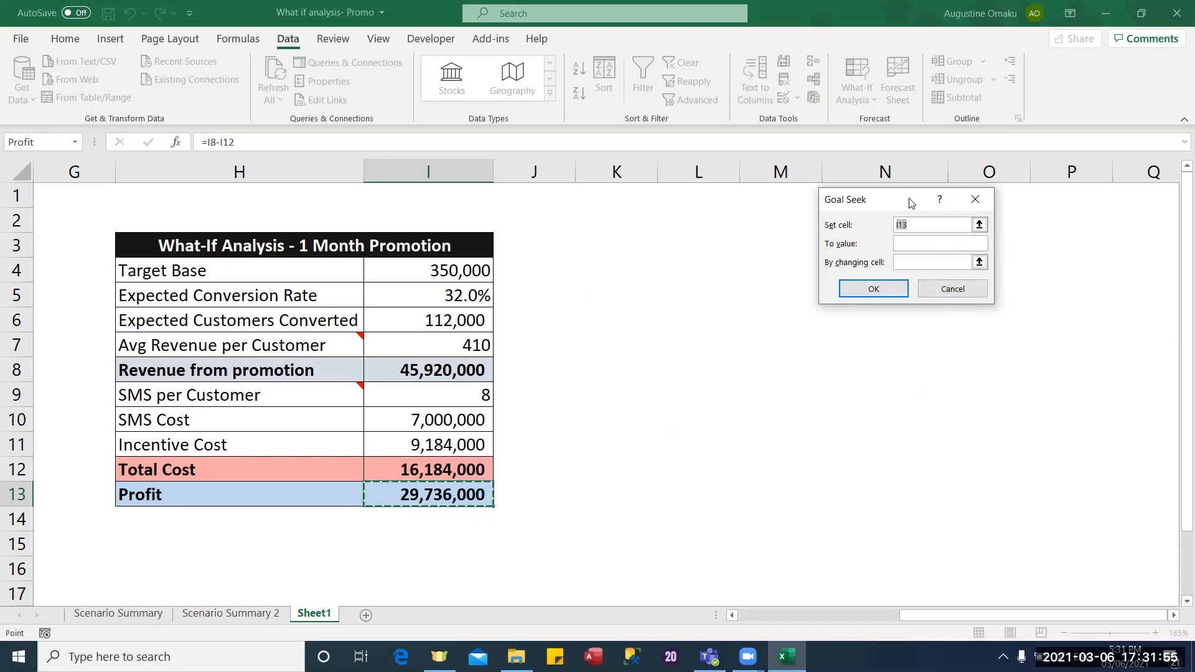
pyautogui.click(901, 242)
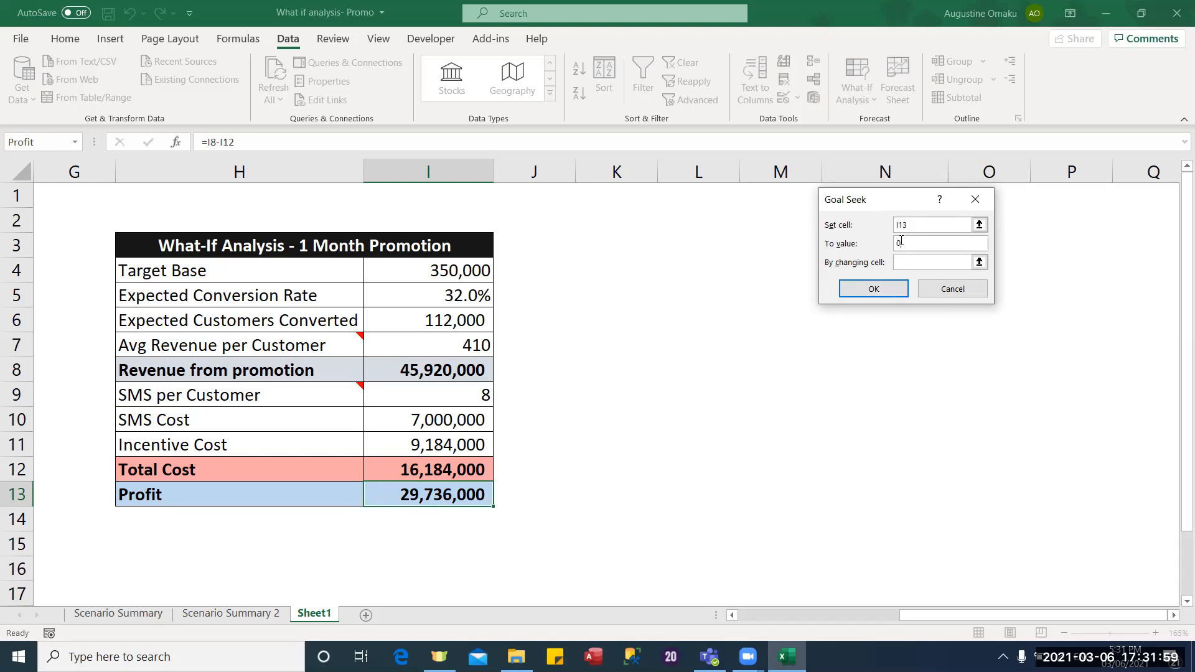
pyautogui.click(911, 260)
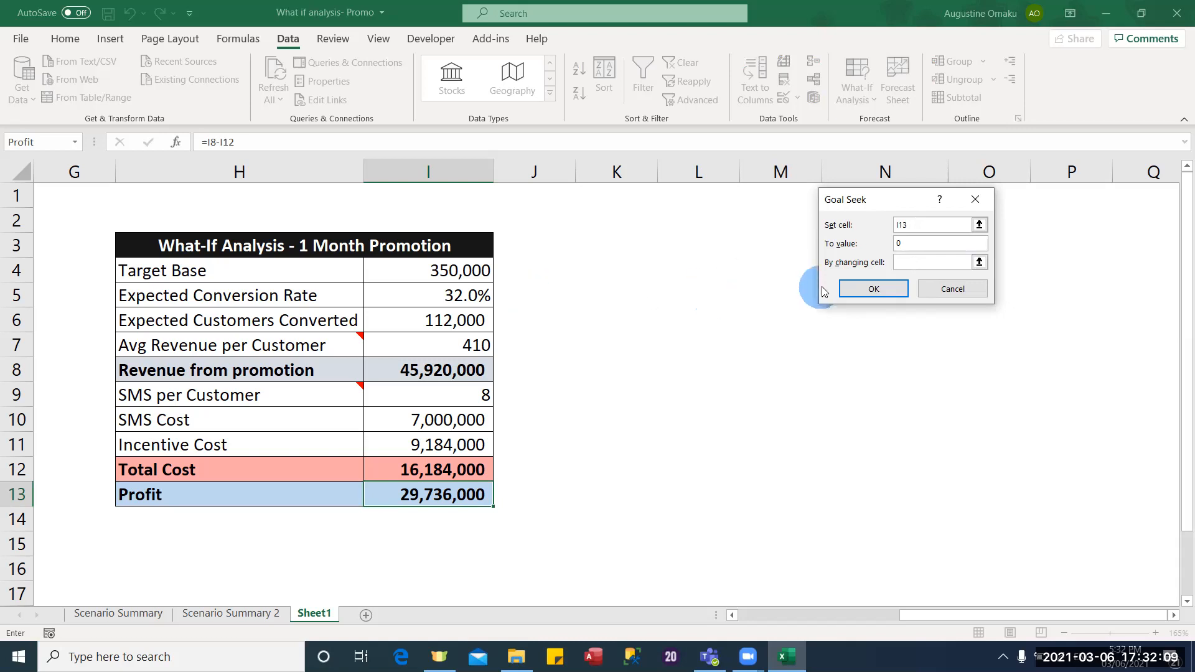
pyautogui.click(472, 296)
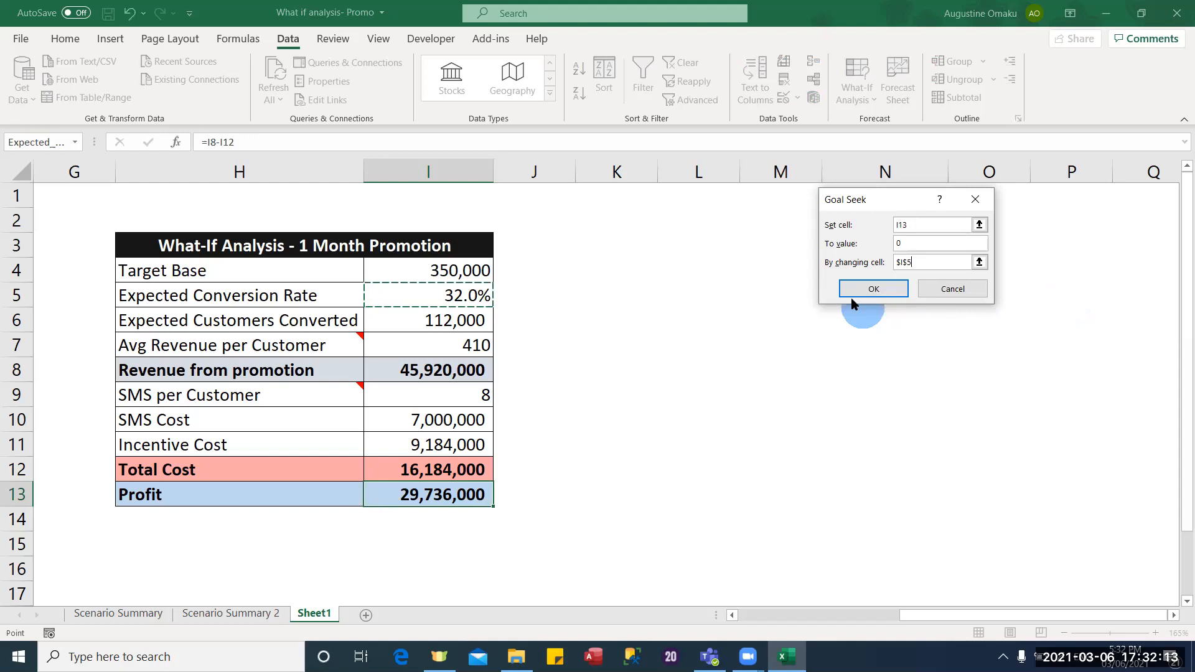
pyautogui.click(874, 288)
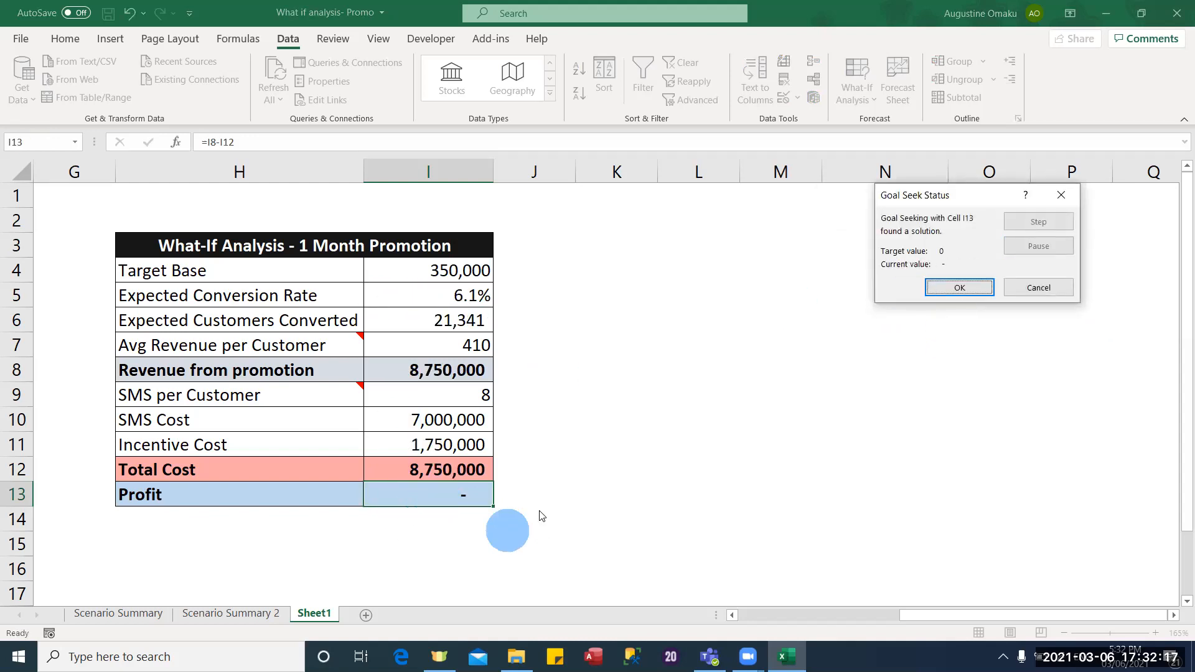
pyautogui.click(964, 291)
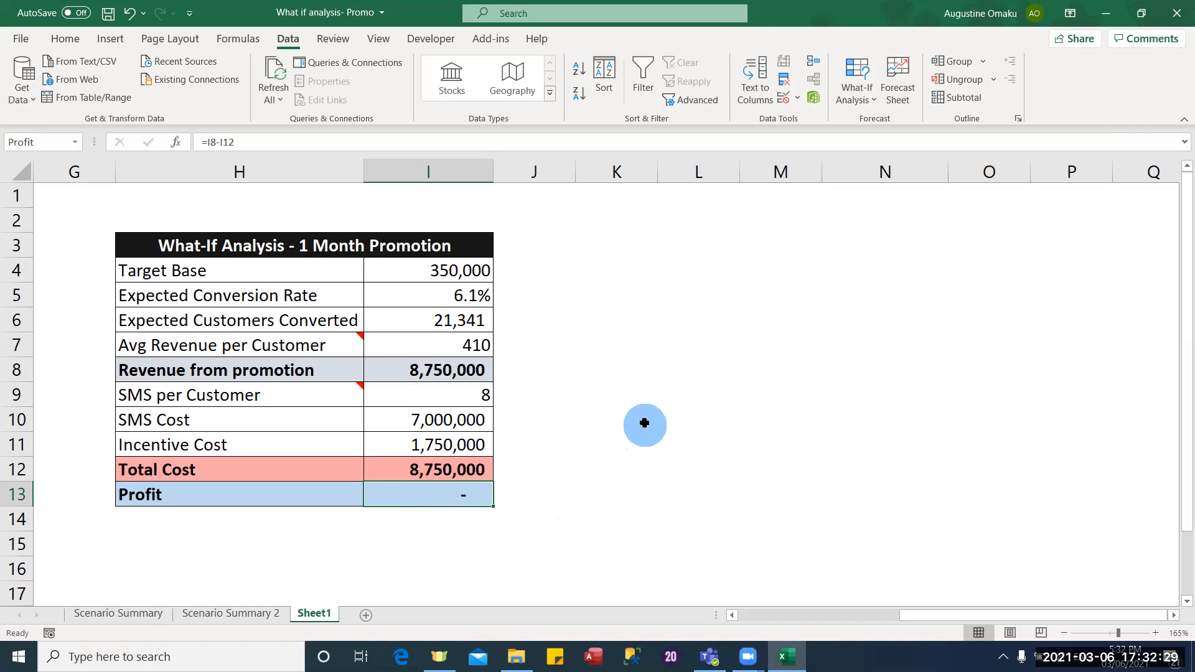
# Step: Run Goal Seek to bring Profit cell I13 to 20000000 by changing conversion rate cell I5, and keep the solution
pyautogui.click(862, 109)
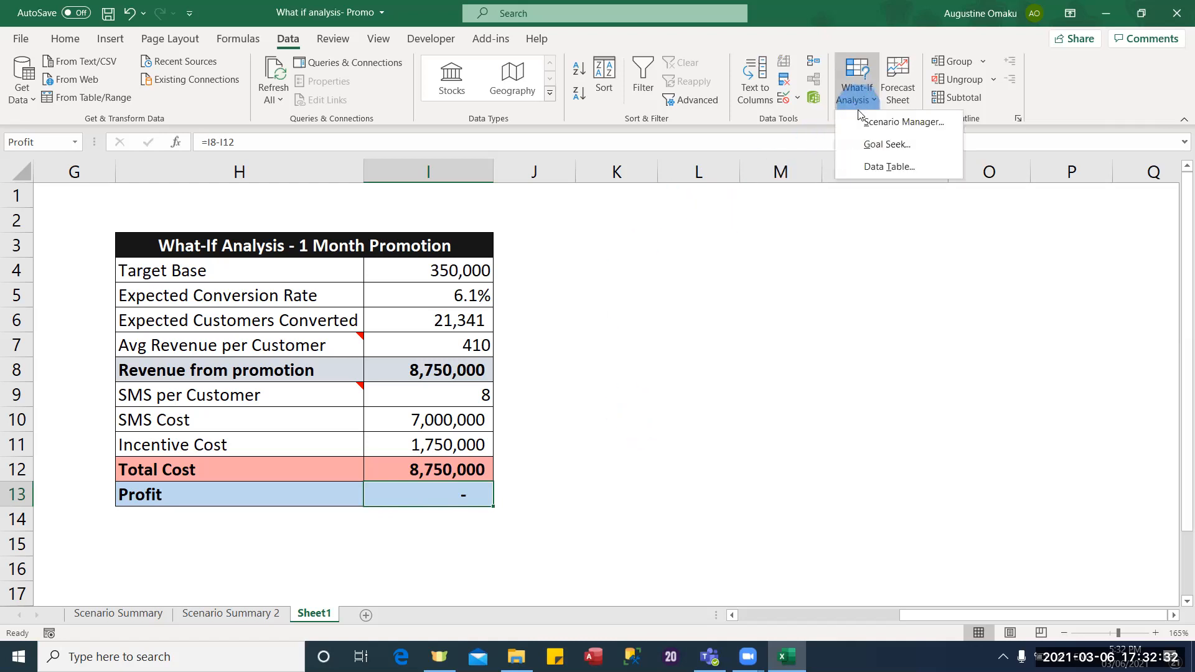
pyautogui.click(867, 146)
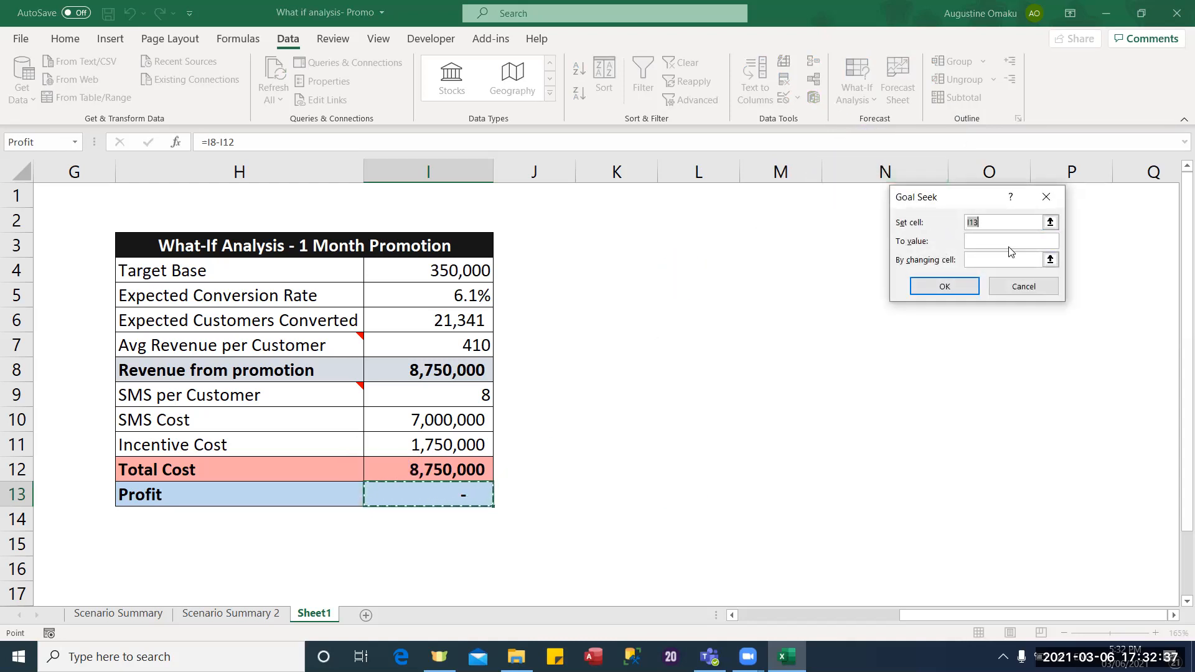
pyautogui.click(1009, 242)
pyautogui.write('20')
pyautogui.press('BackSpace')
pyautogui.press('BackSpace')
pyautogui.press('BackSpace')
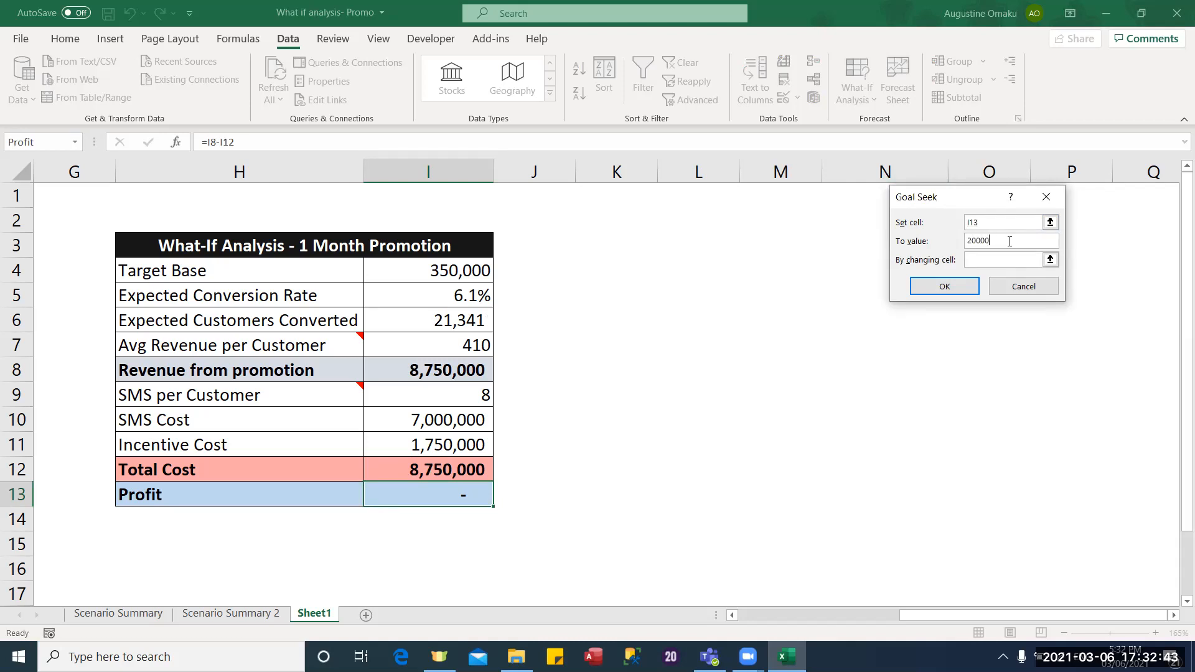
pyautogui.click(970, 263)
pyautogui.click(479, 295)
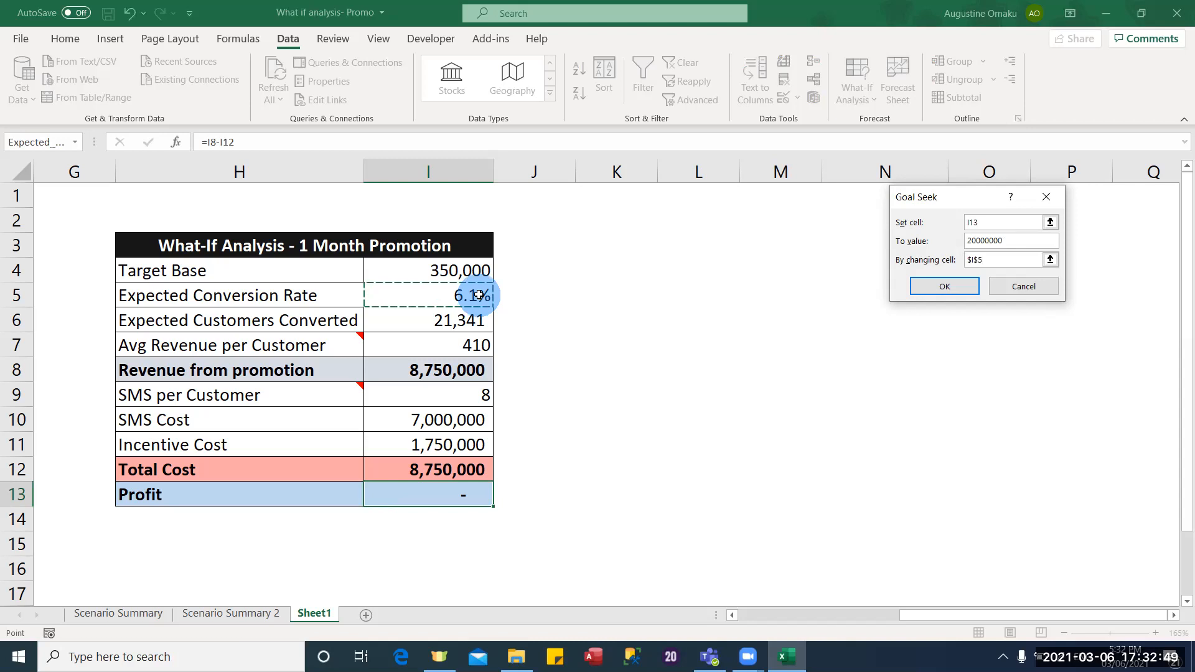
pyautogui.click(944, 287)
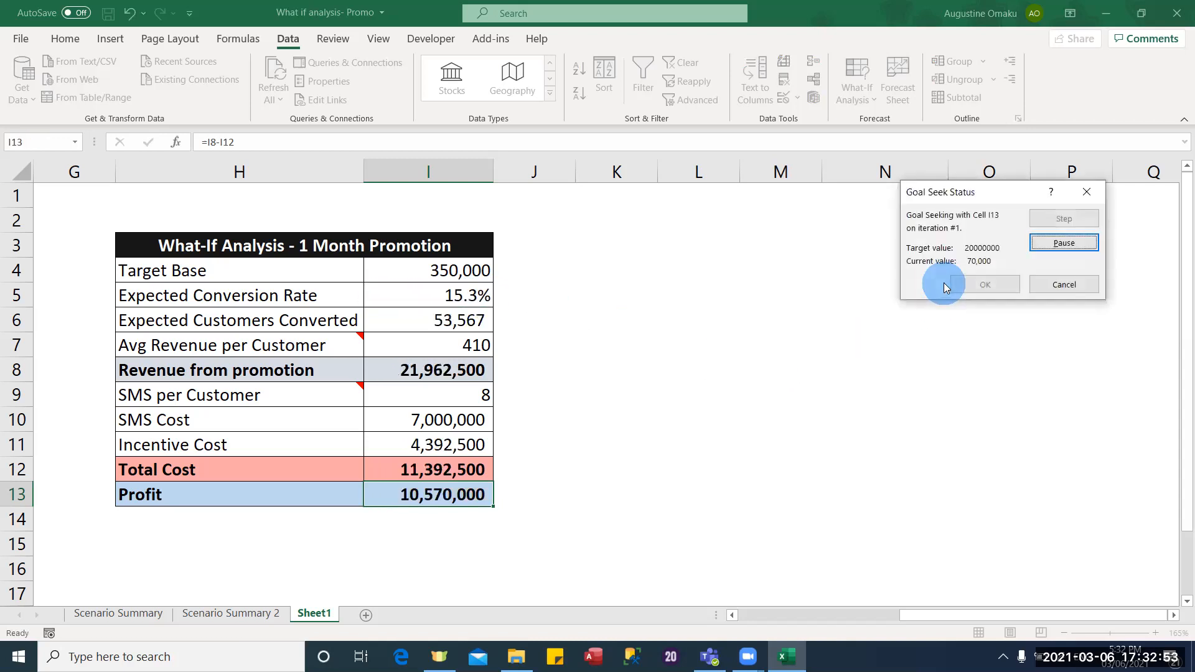
pyautogui.click(988, 293)
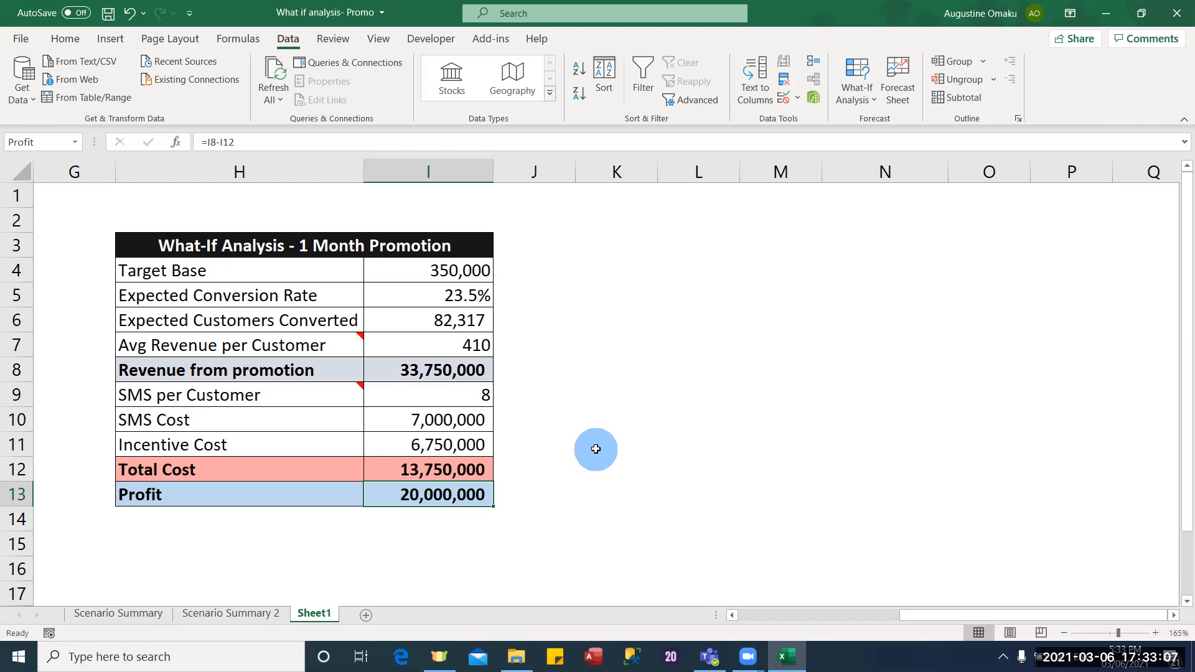
# Step: Try an Expected Conversion Rate of 10% in cell I5, and replace it with 20%
pyautogui.click(448, 297)
pyautogui.write('10')
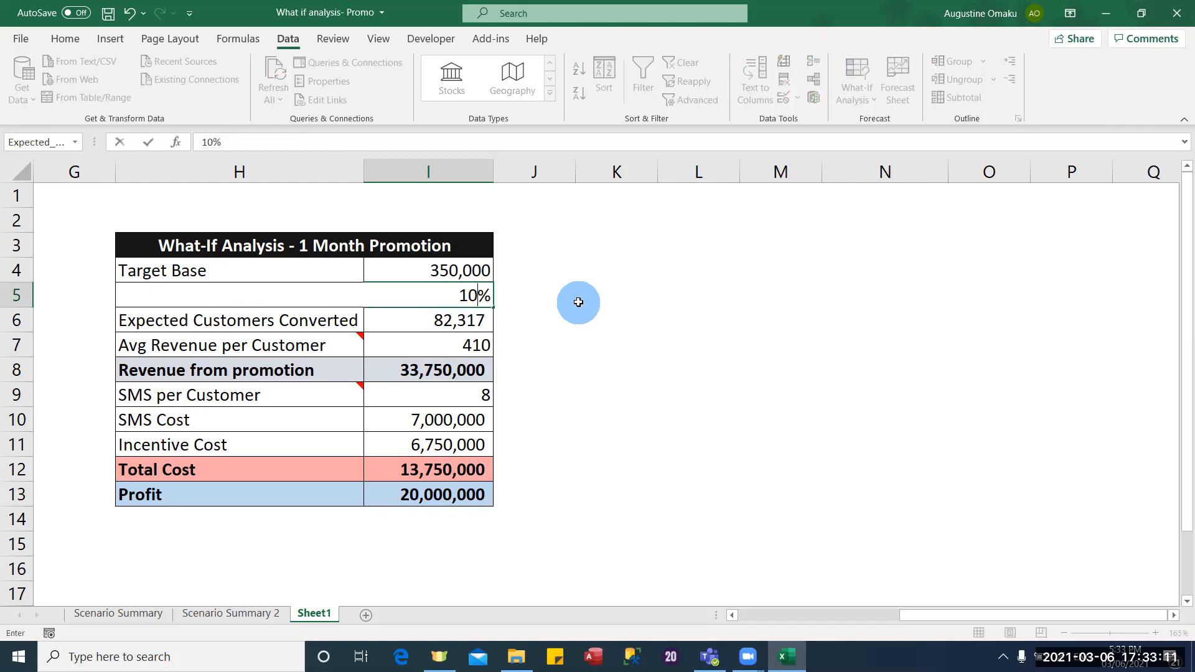
pyautogui.press('Return')
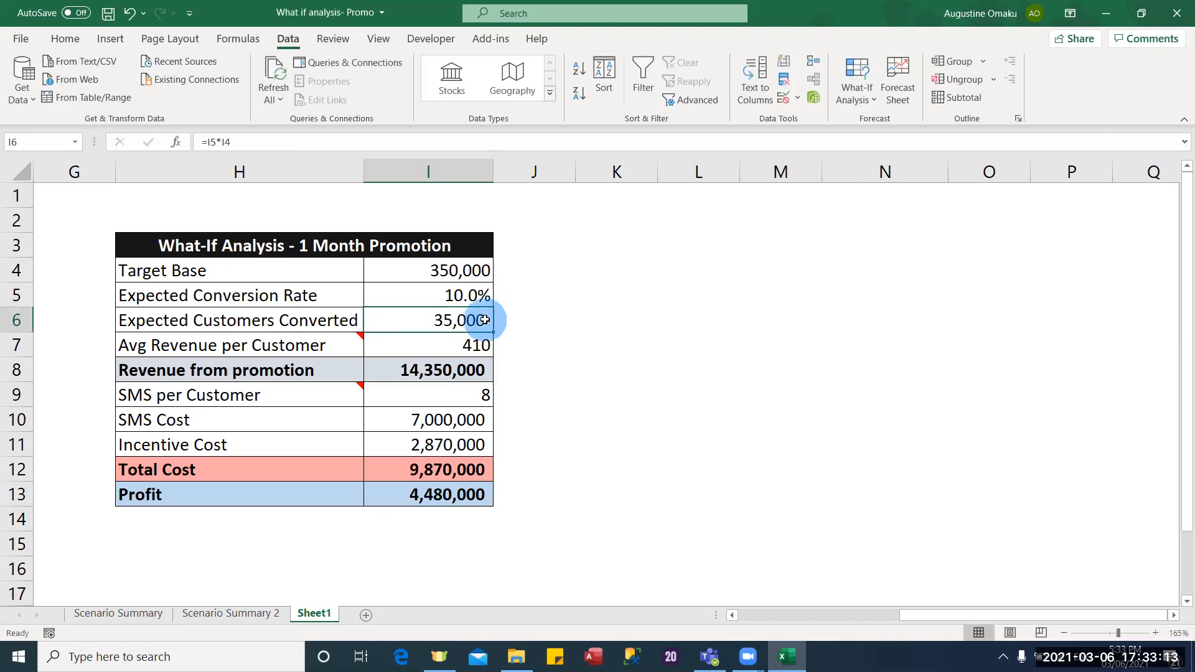
pyautogui.click(476, 294)
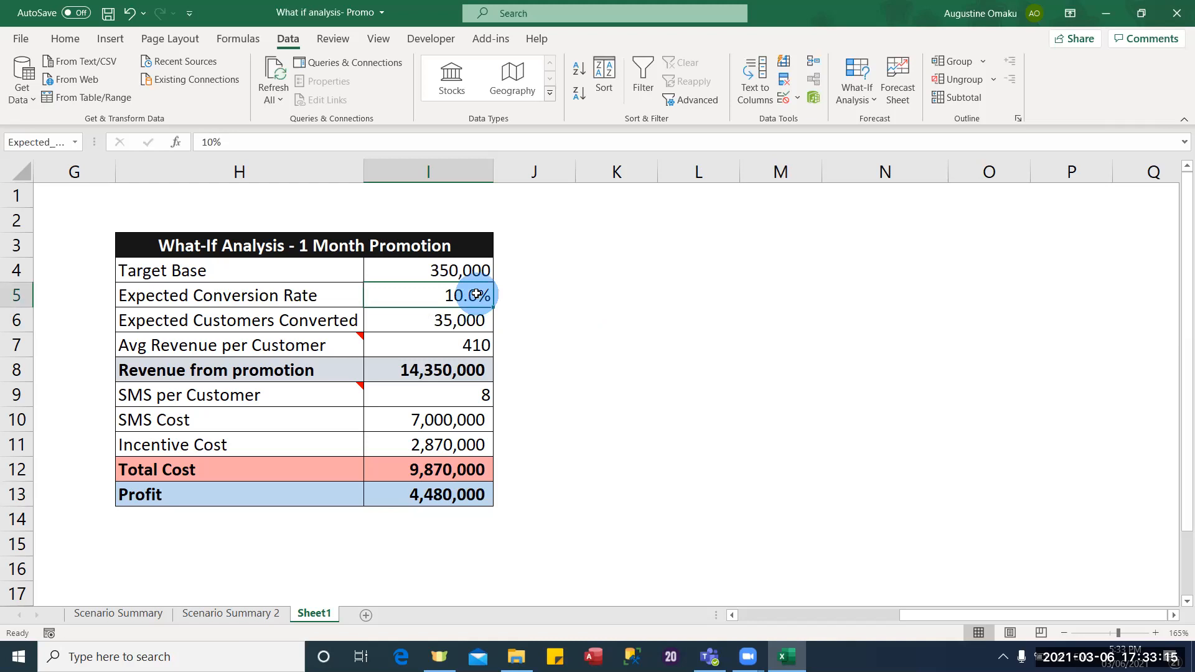
pyautogui.write('20')
pyautogui.press('Return')
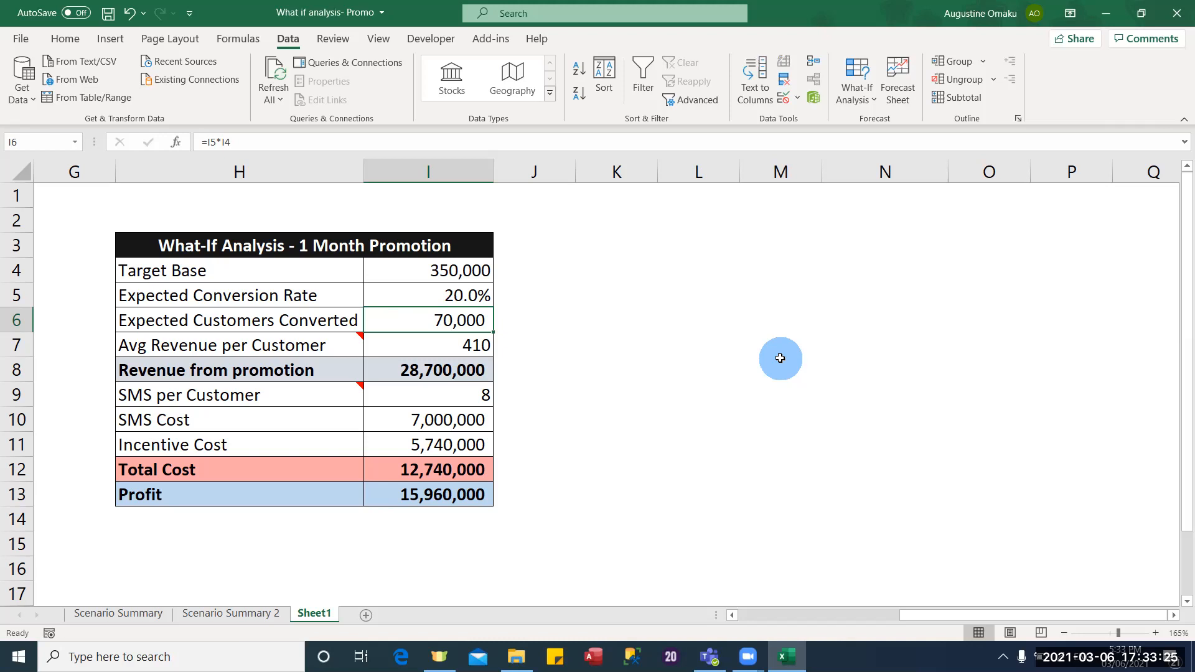
pyautogui.click(274, 278)
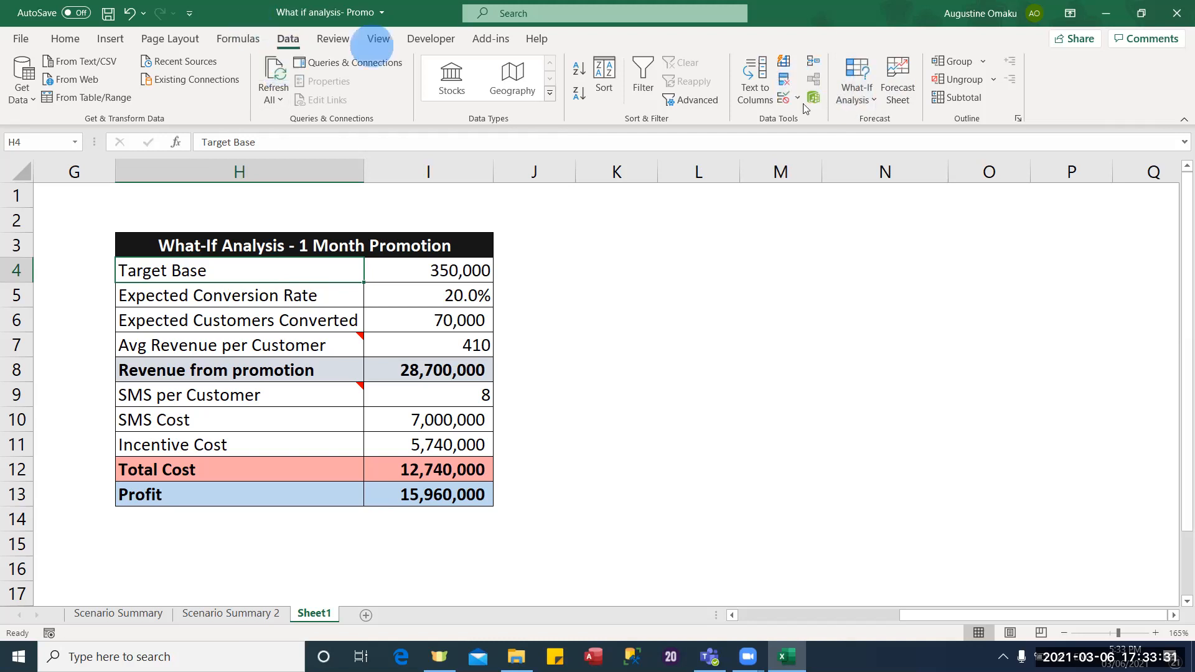
pyautogui.click(863, 100)
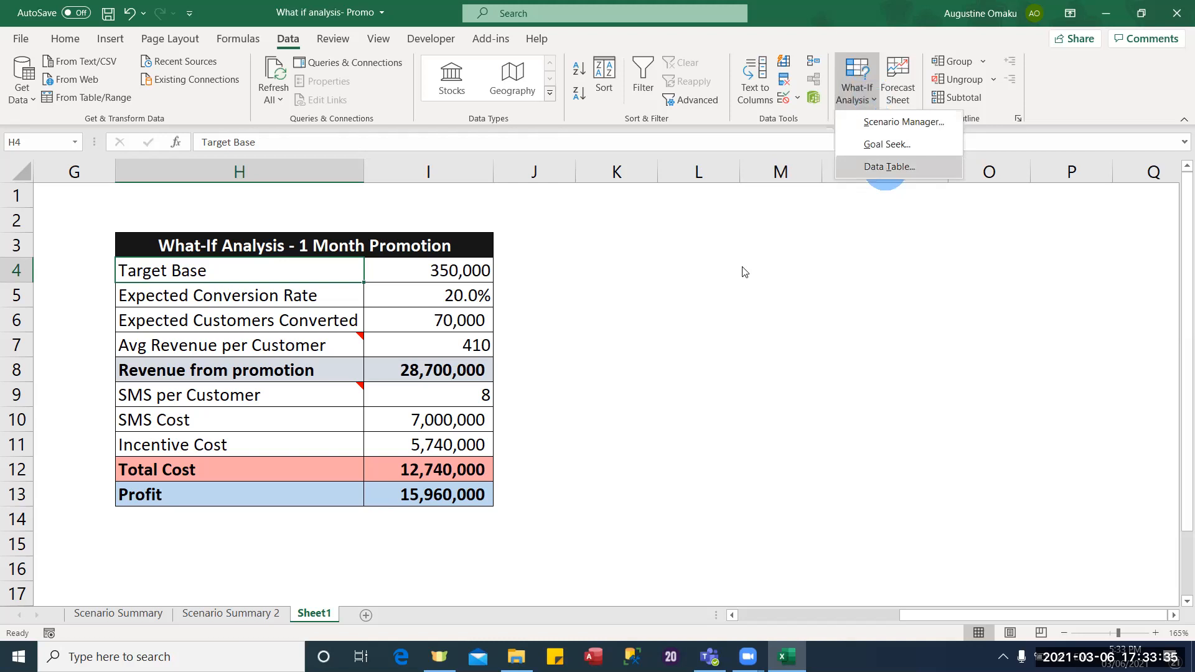
pyautogui.click(709, 286)
pyautogui.click(716, 286)
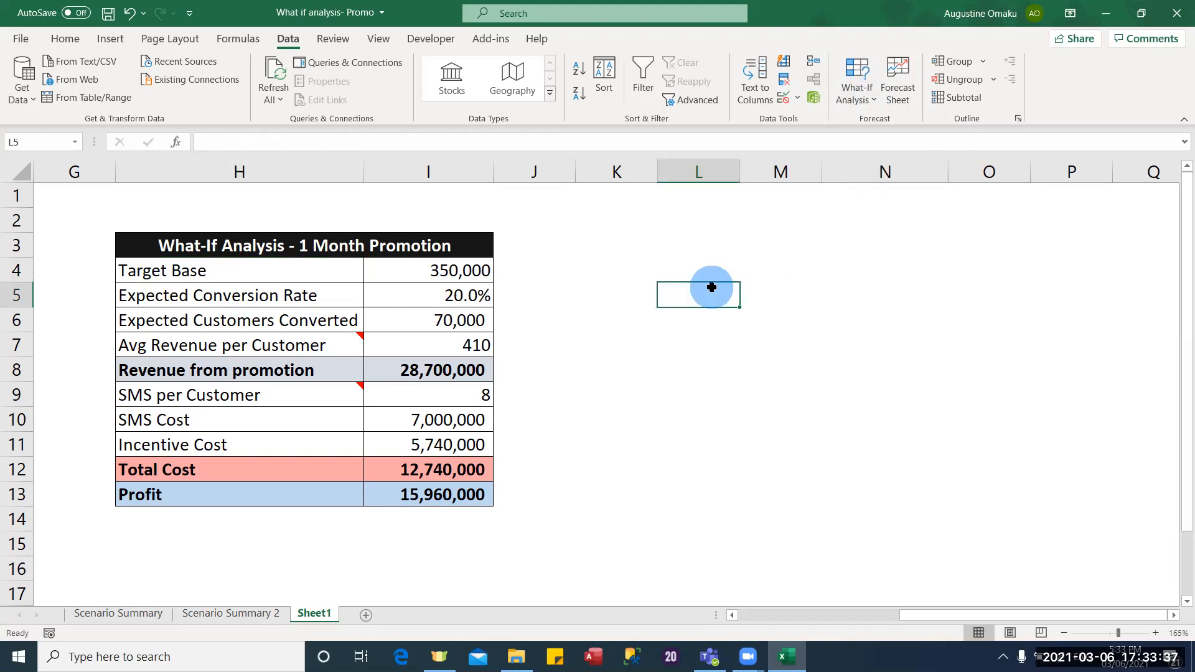
pyautogui.click(729, 261)
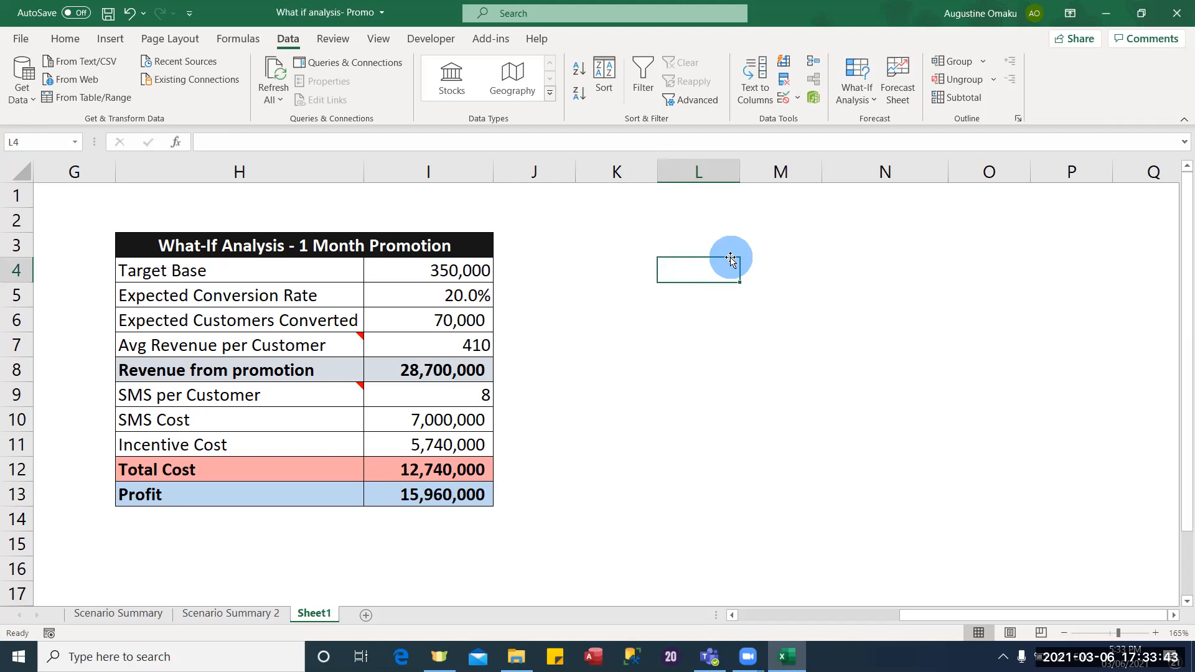
pyautogui.click(857, 93)
pyautogui.click(781, 318)
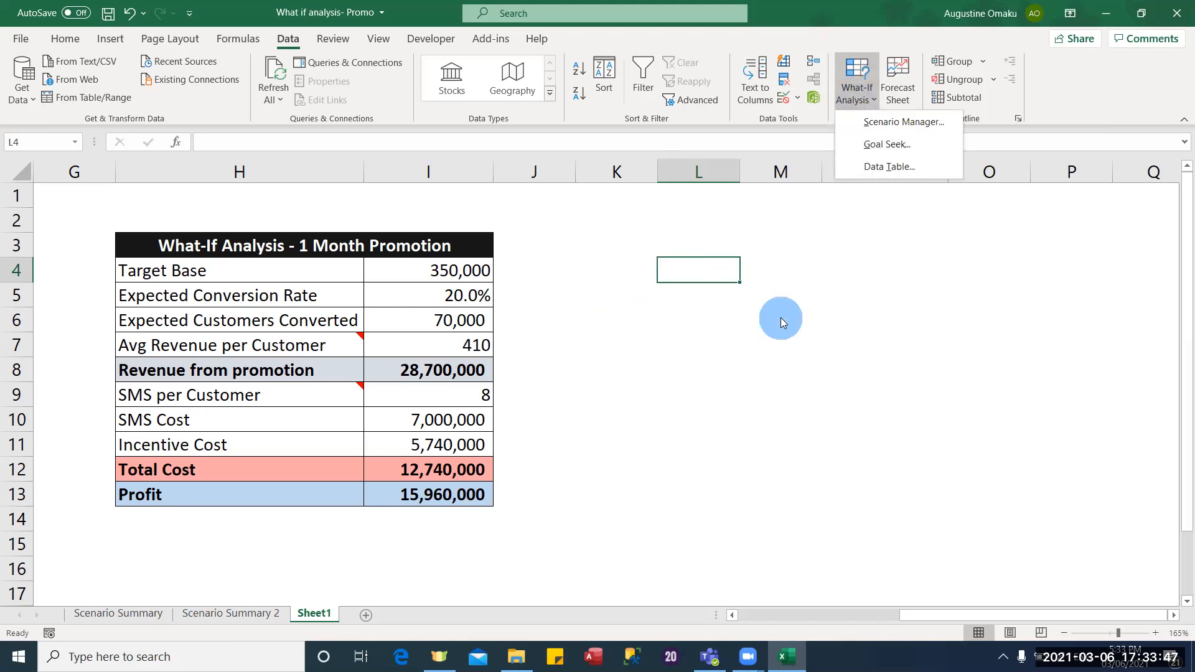
# Step: Enter the headings "Conversion rate" in L4 and "Profit" in M4, and fit column L's width to its text
pyautogui.click(690, 272)
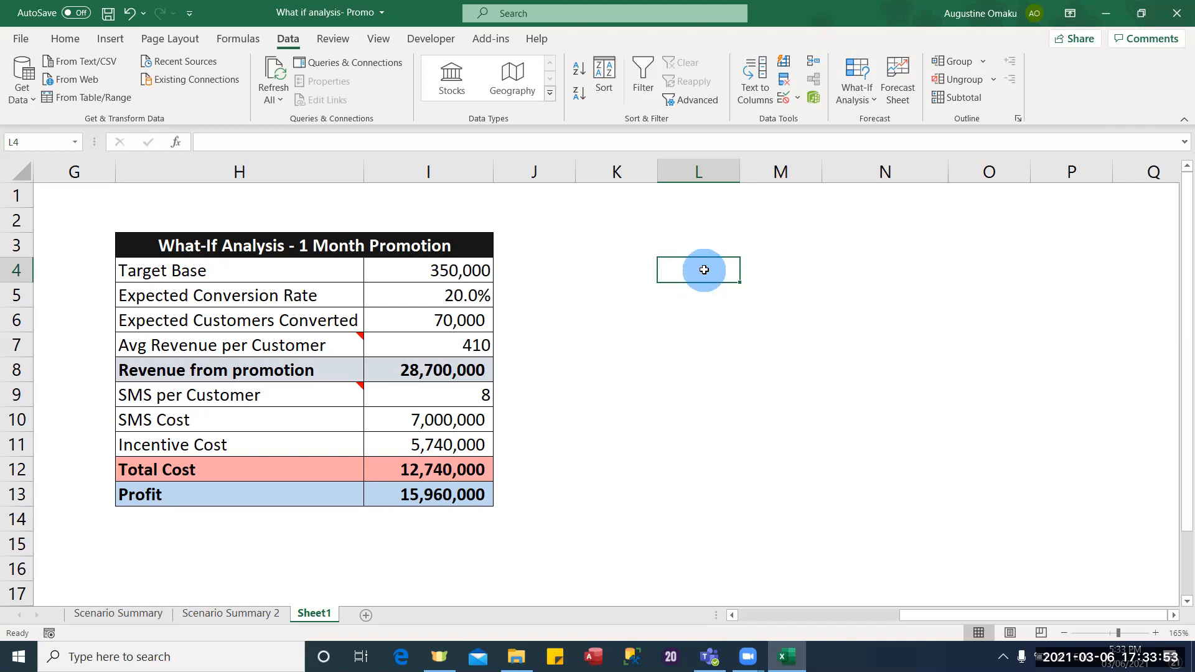
pyautogui.write('C')
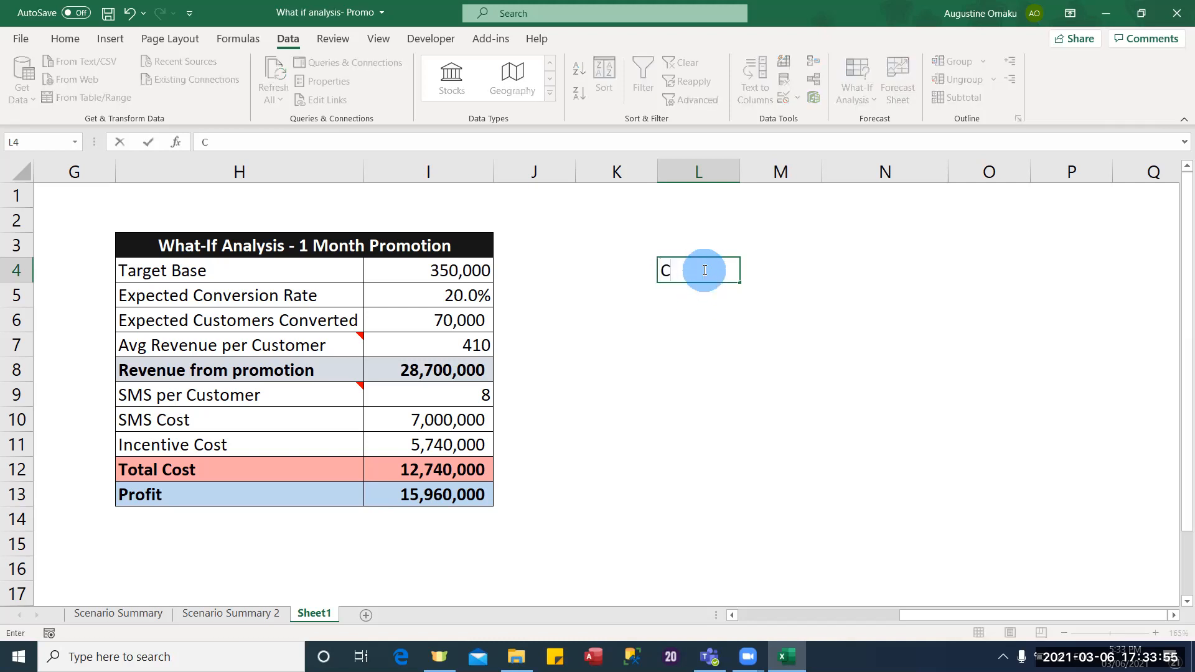
pyautogui.write('onversion rate')
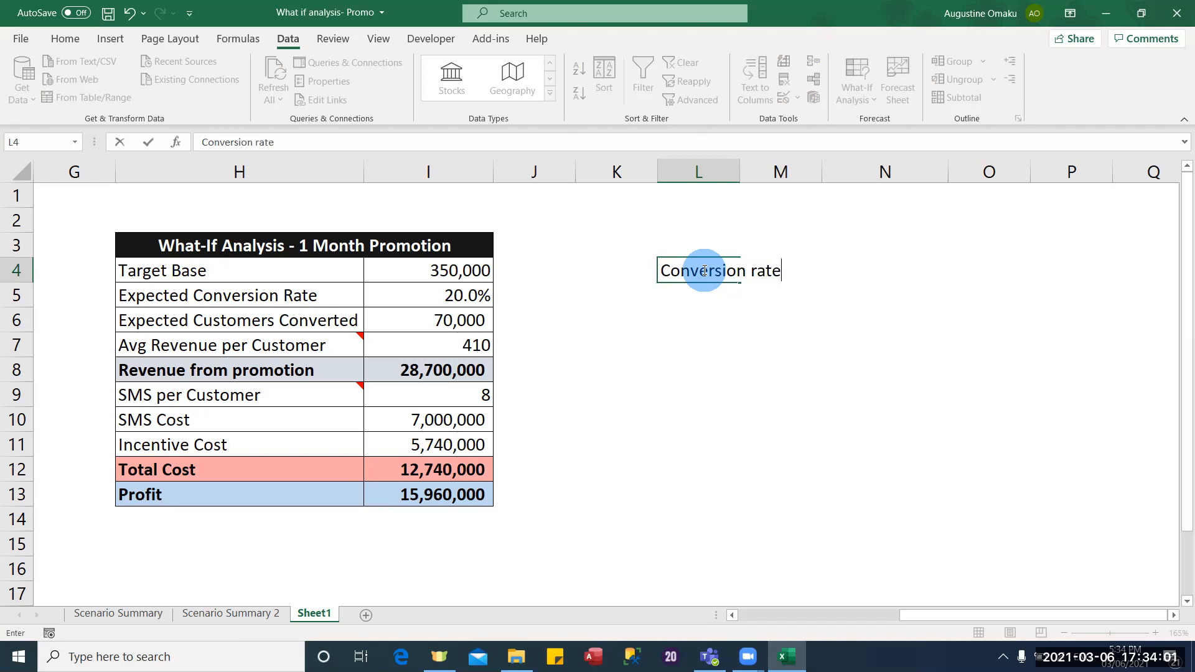
pyautogui.press('Tab')
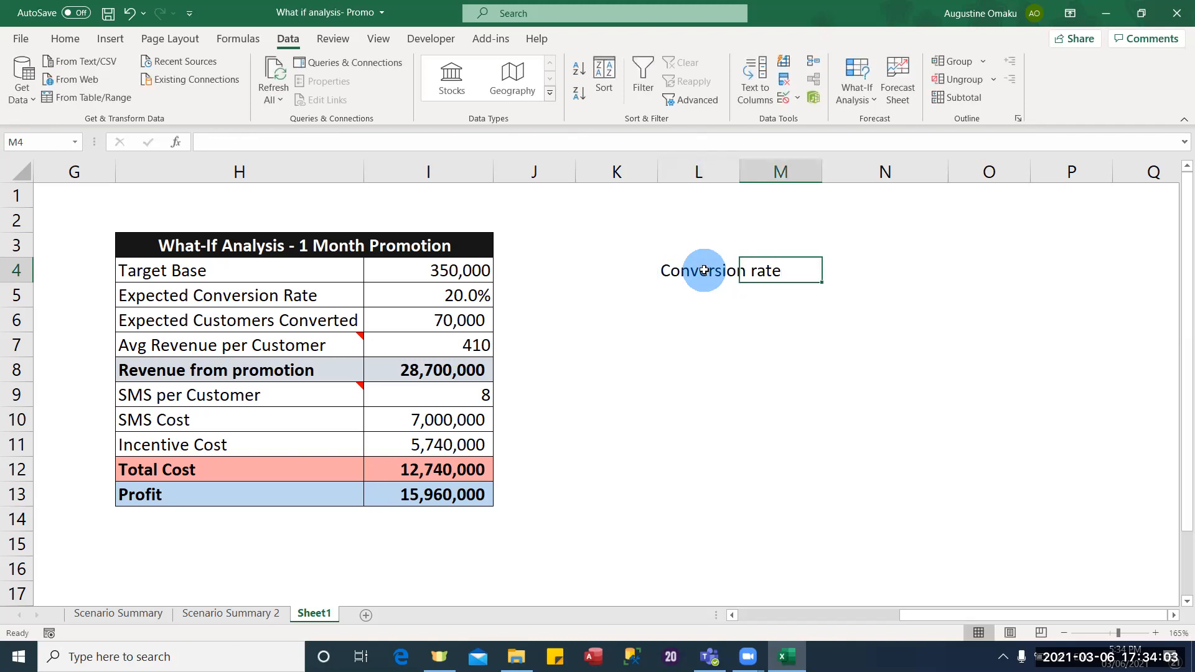
pyautogui.write('Ex')
pyautogui.press('BackSpace')
pyautogui.press('BackSpace')
pyautogui.write('Profit')
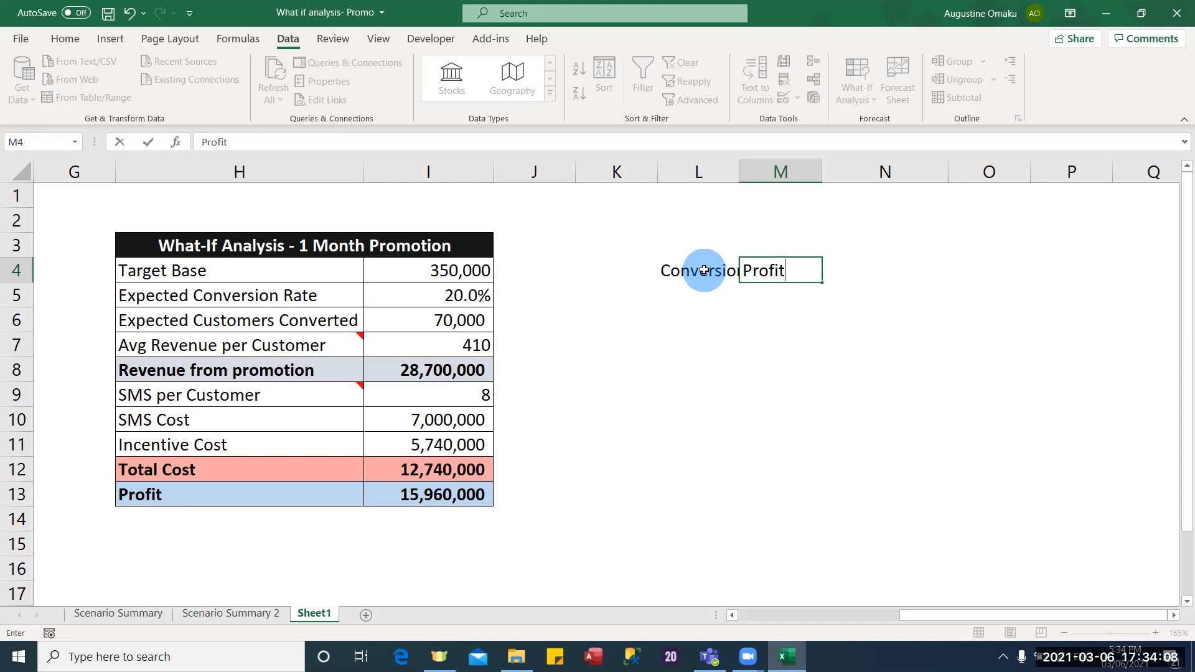
pyautogui.press('Return')
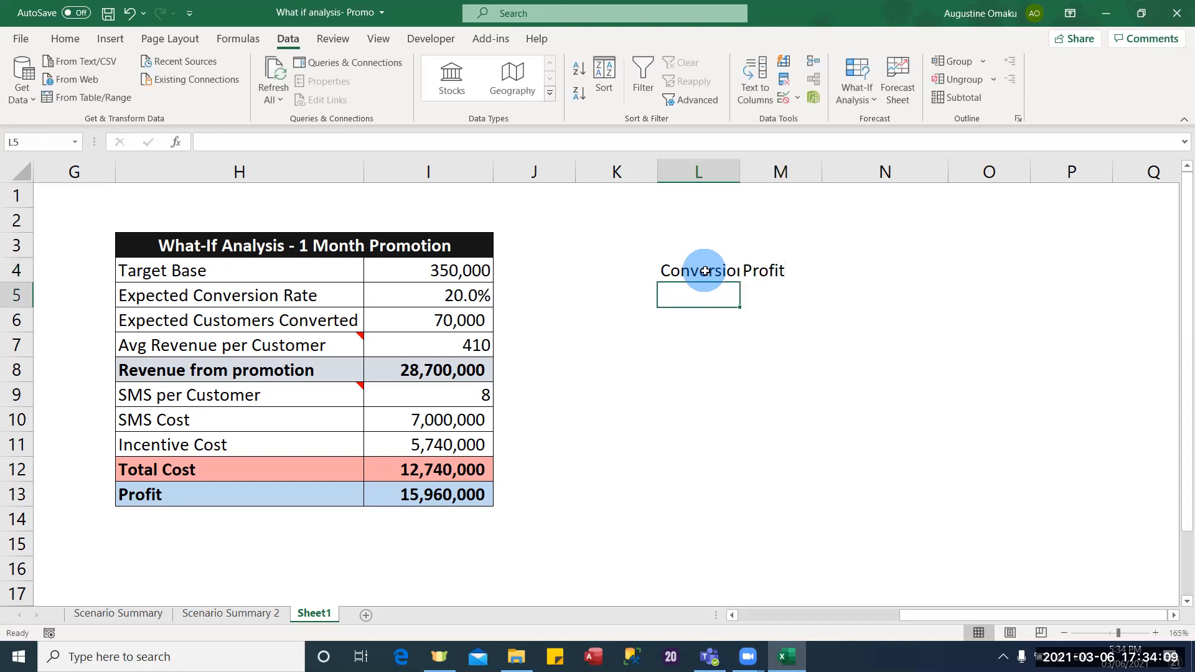
pyautogui.doubleClick(740, 172)
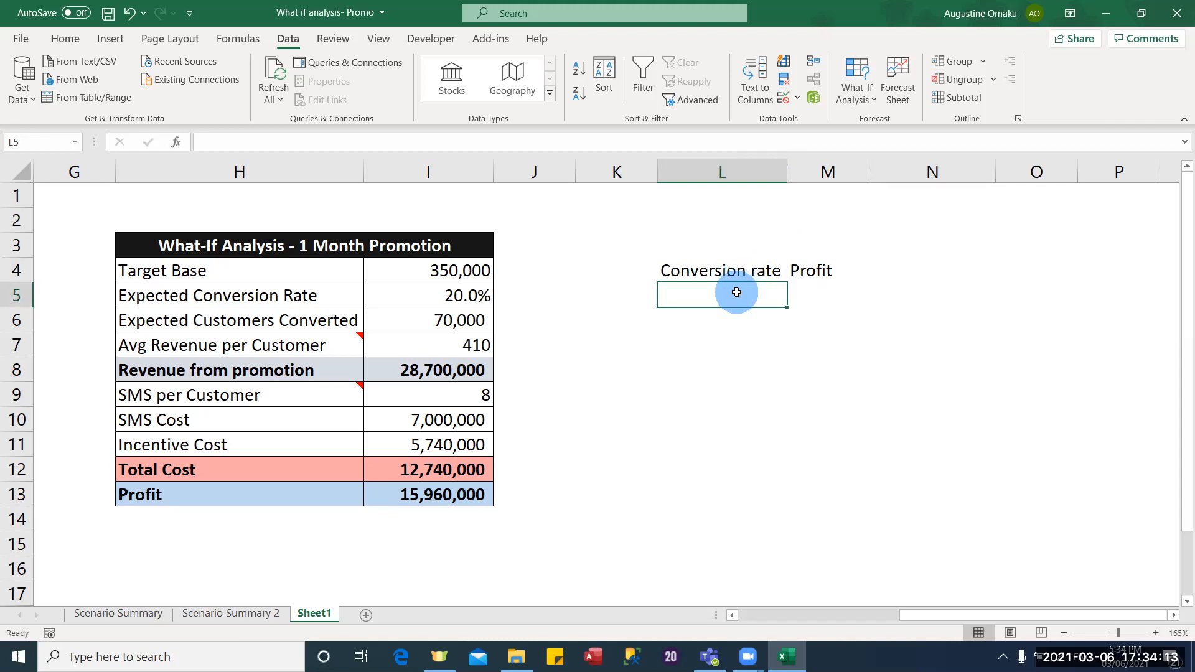
# Step: Enter the conversion rates 5%, 10%, 15%, 20%, 25% and 32% in cells L5 to L10
pyautogui.write('5%')
pyautogui.press('Return')
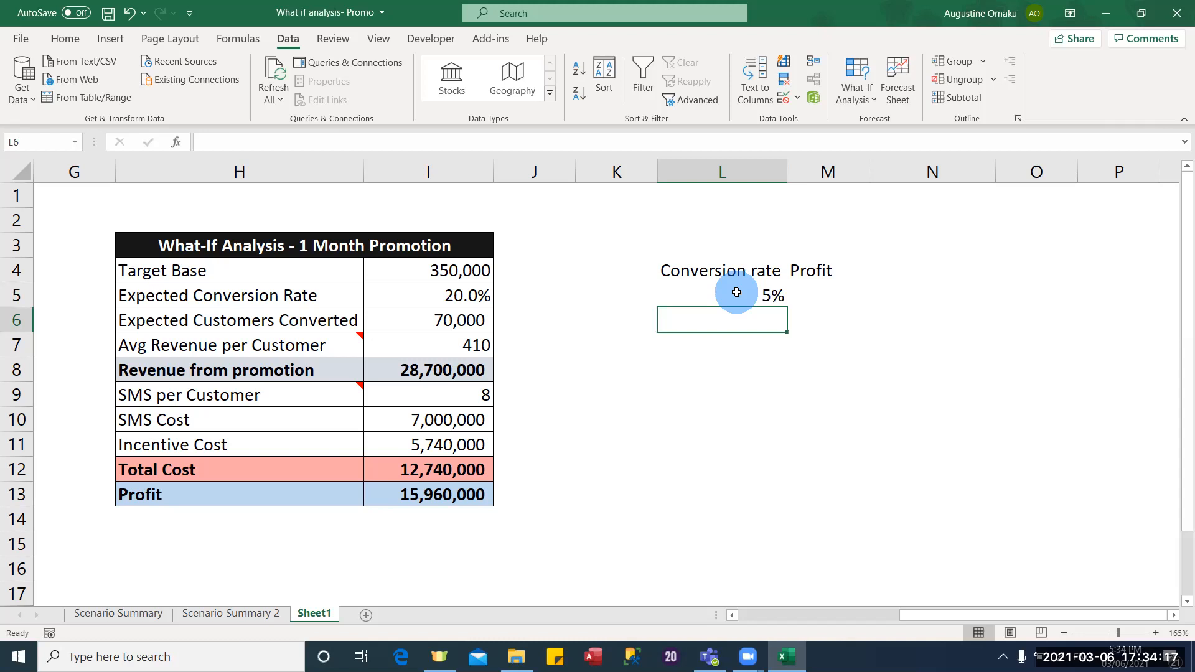
pyautogui.write('10%')
pyautogui.press('Return')
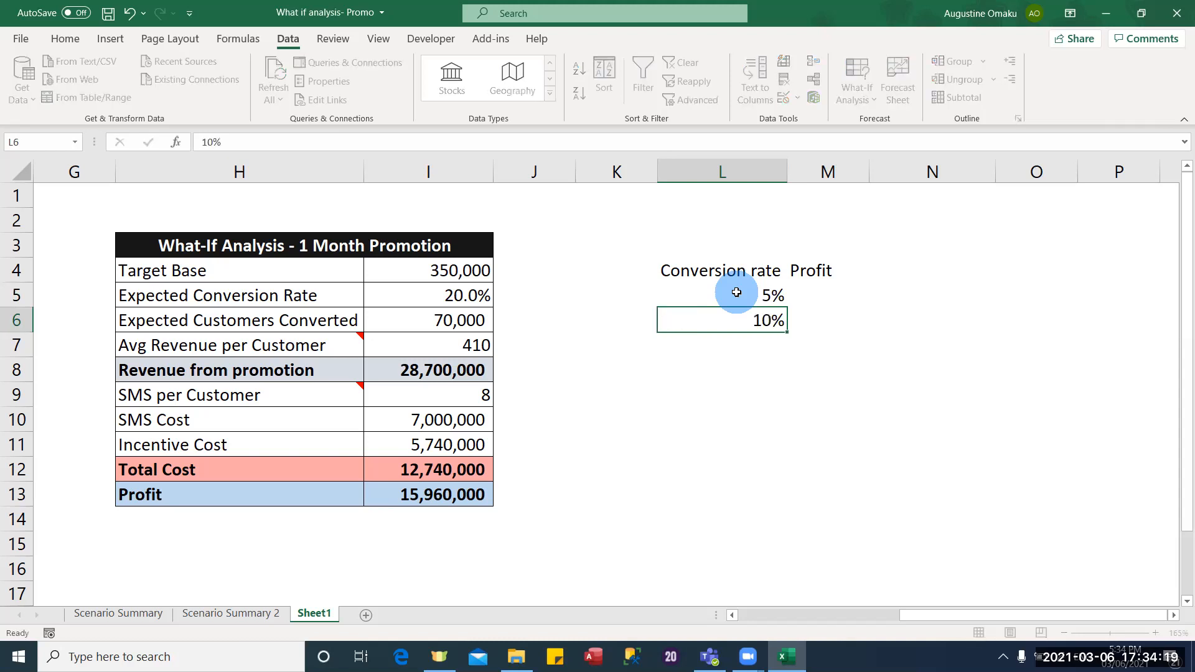
pyautogui.write('15%')
pyautogui.press('Return')
pyautogui.write('20%')
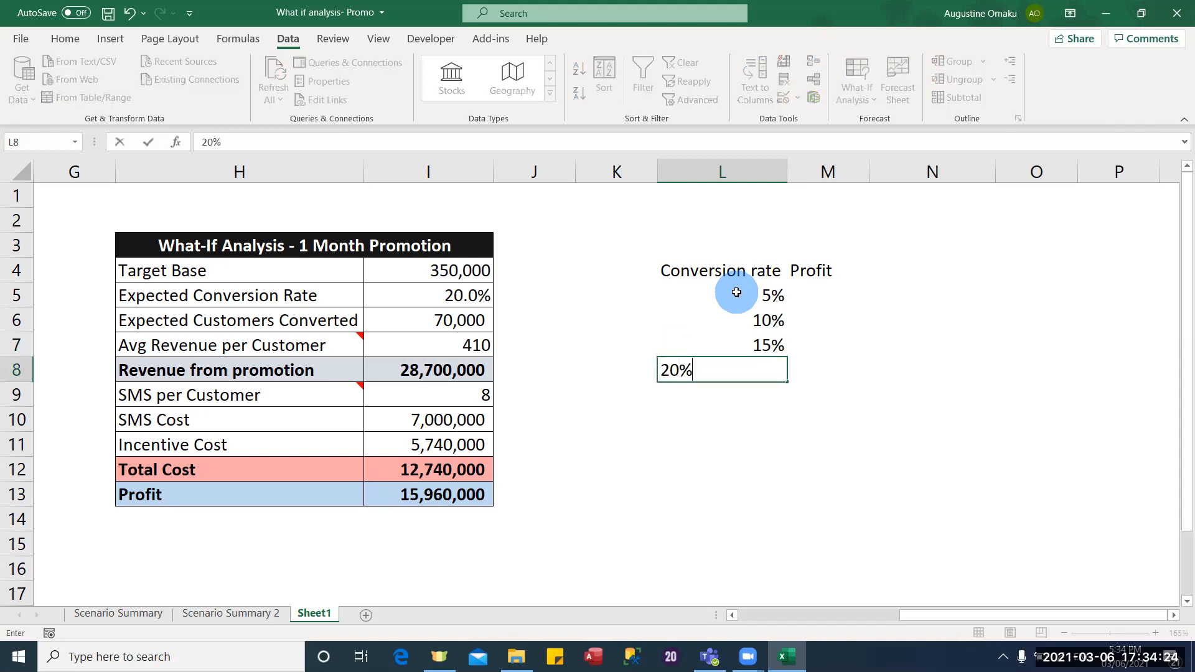
pyautogui.press('Return')
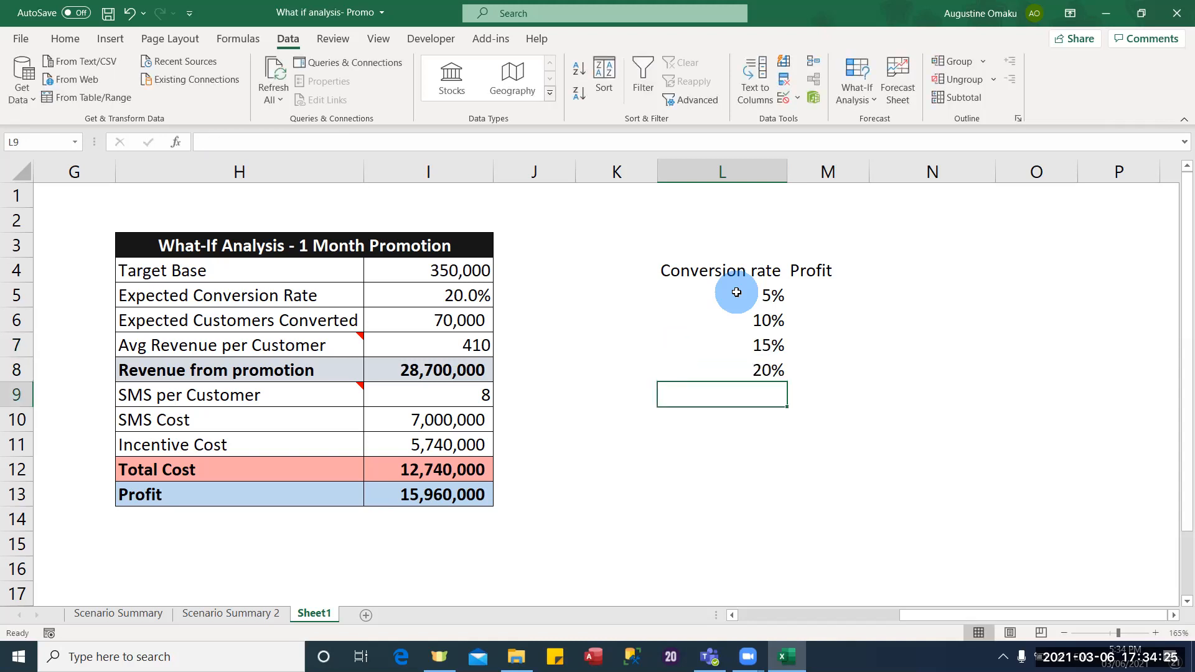
pyautogui.write('25%')
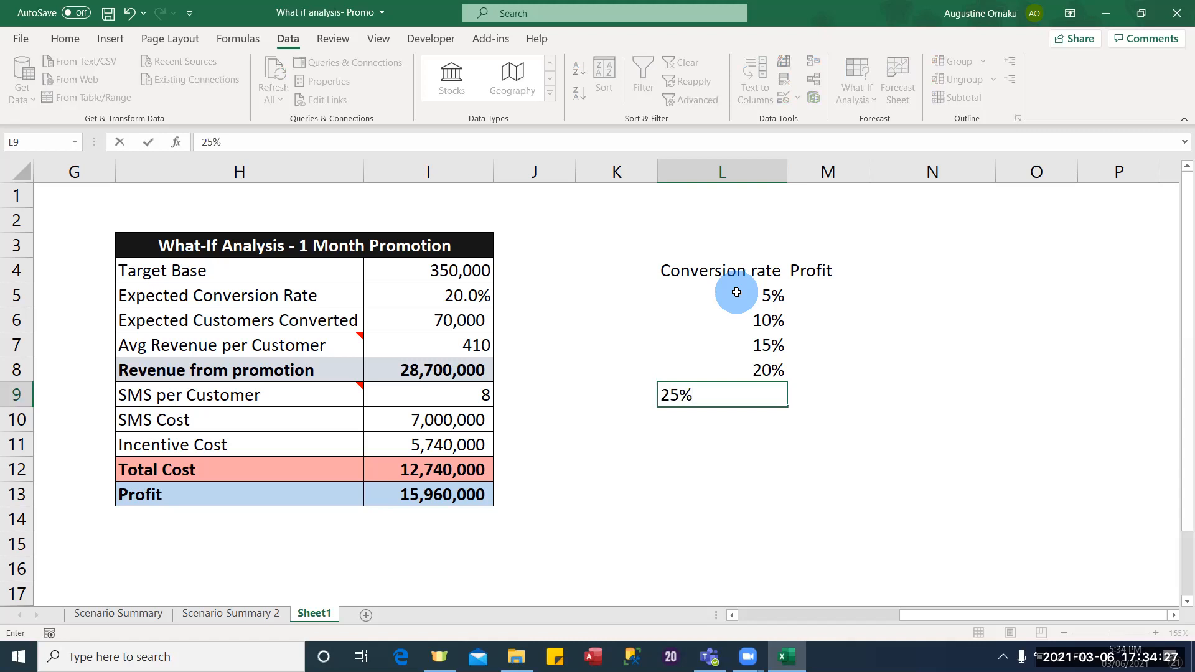
pyautogui.press('Return')
pyautogui.write('3')
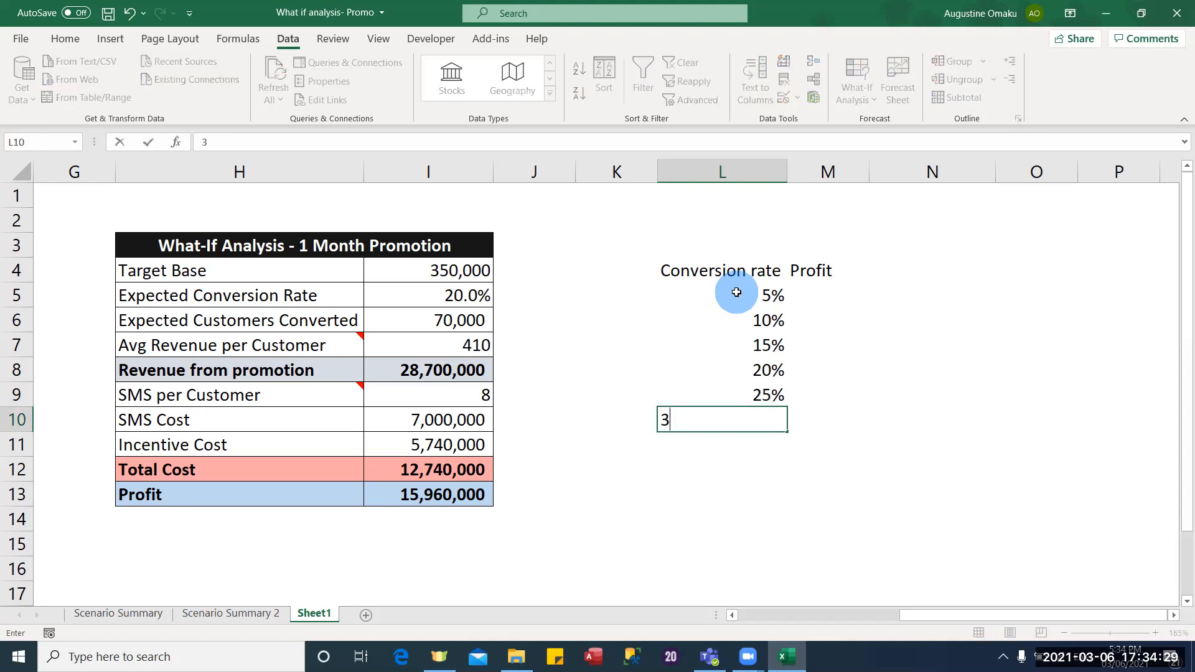
pyautogui.write('2%')
pyautogui.press('Return')
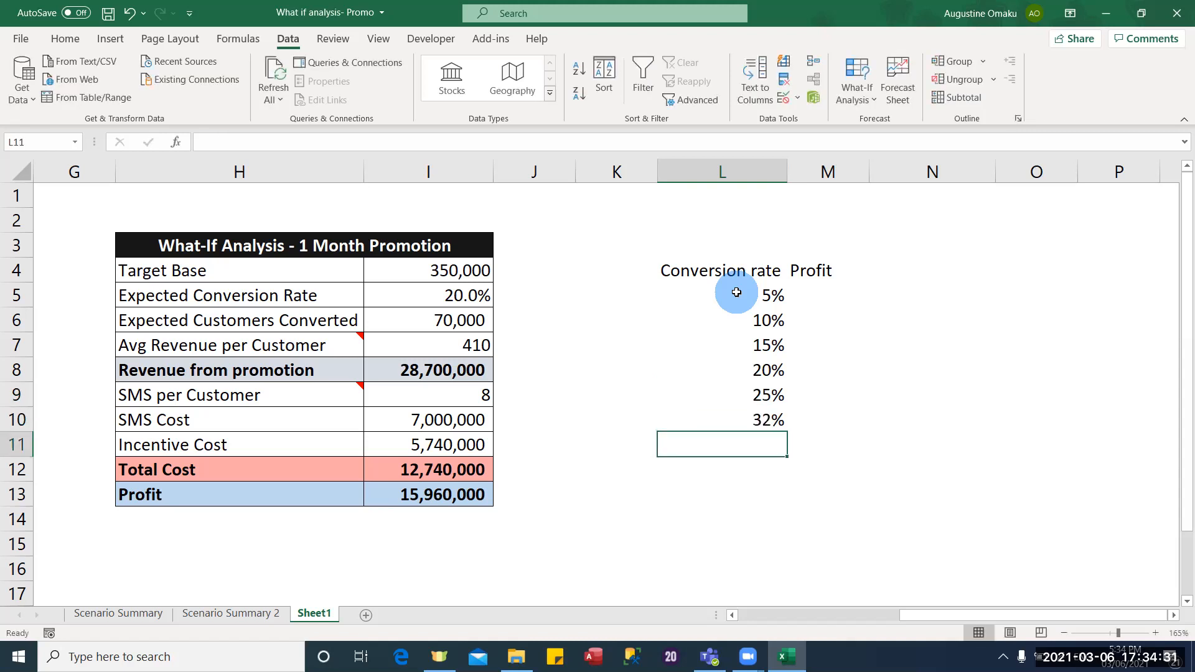
# Step: Set the Expected Conversion Rate in cell I5 to 5% to match the first rate in the list
pyautogui.click(826, 298)
pyautogui.click(837, 252)
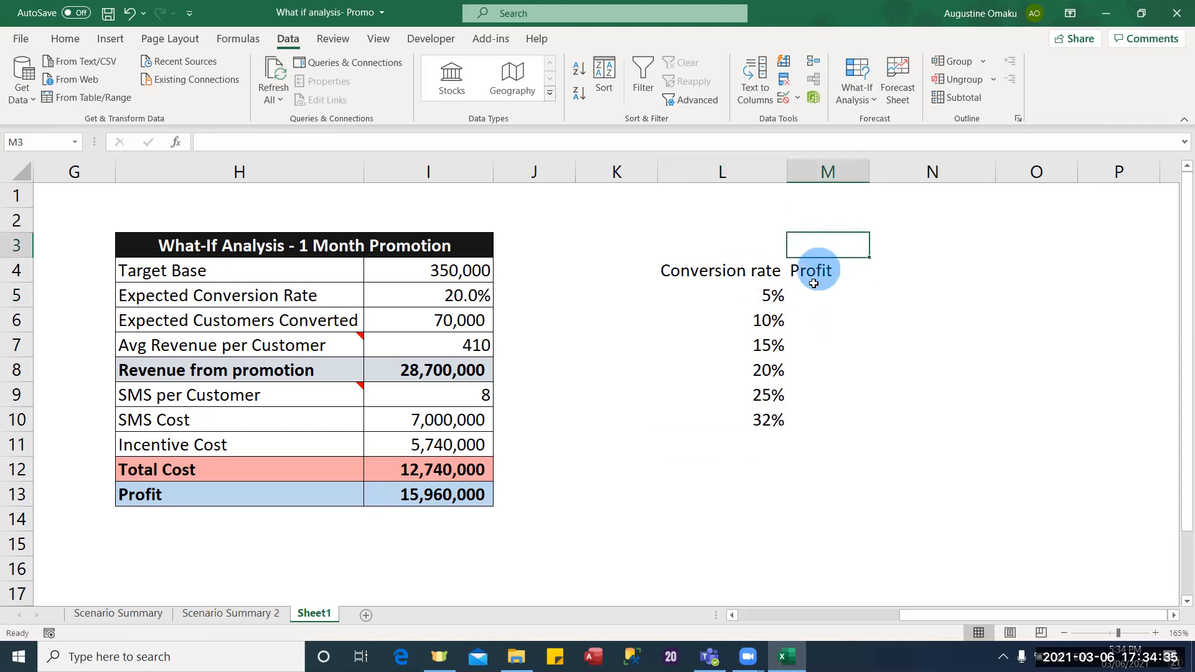
pyautogui.click(855, 295)
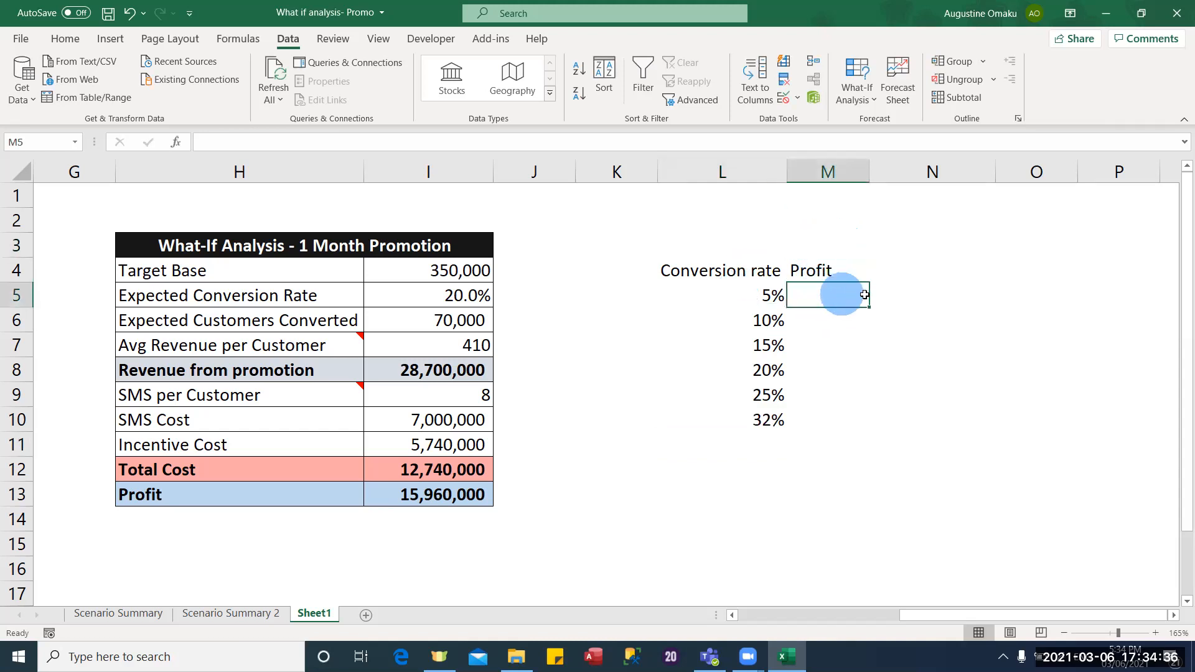
pyautogui.click(473, 296)
pyautogui.write('5%')
pyautogui.press('Return')
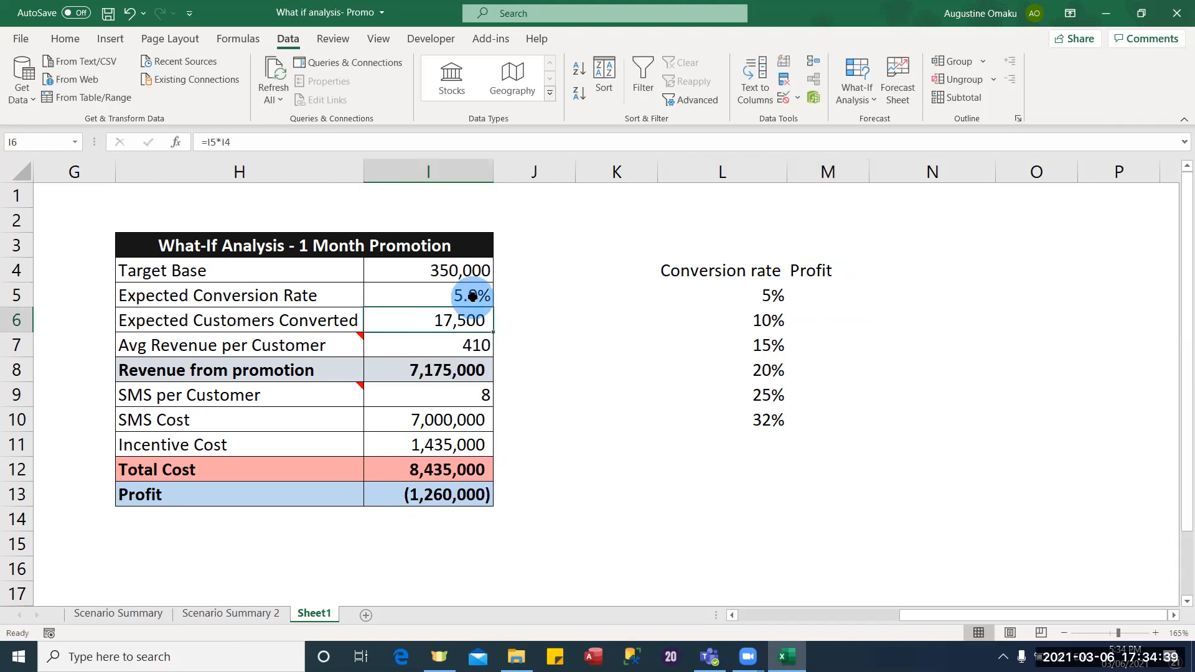
# Step: Link cell M5 to the model's Profit cell I13 with the formula =Profit
pyautogui.click(816, 293)
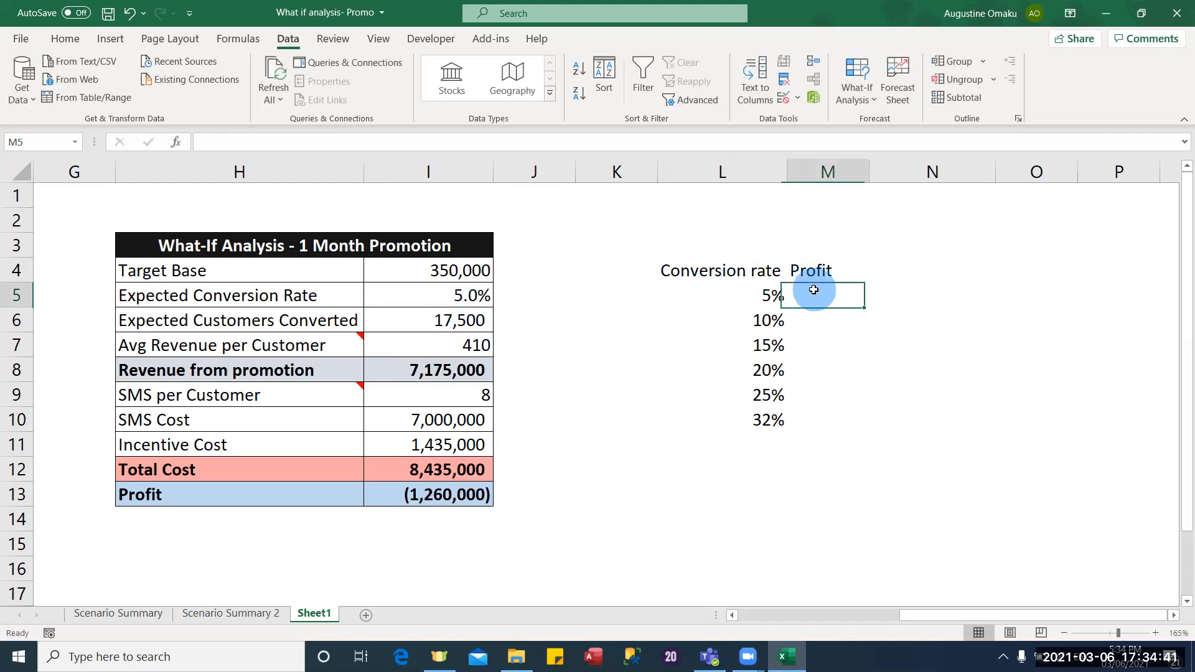
pyautogui.write('=')
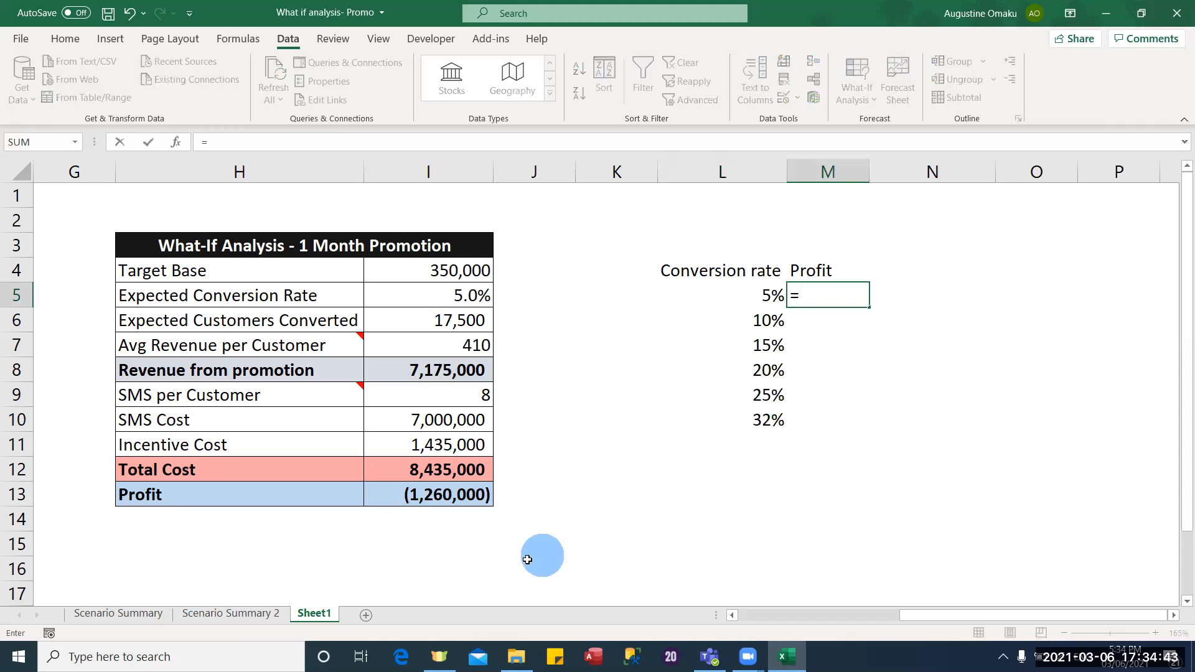
pyautogui.click(448, 498)
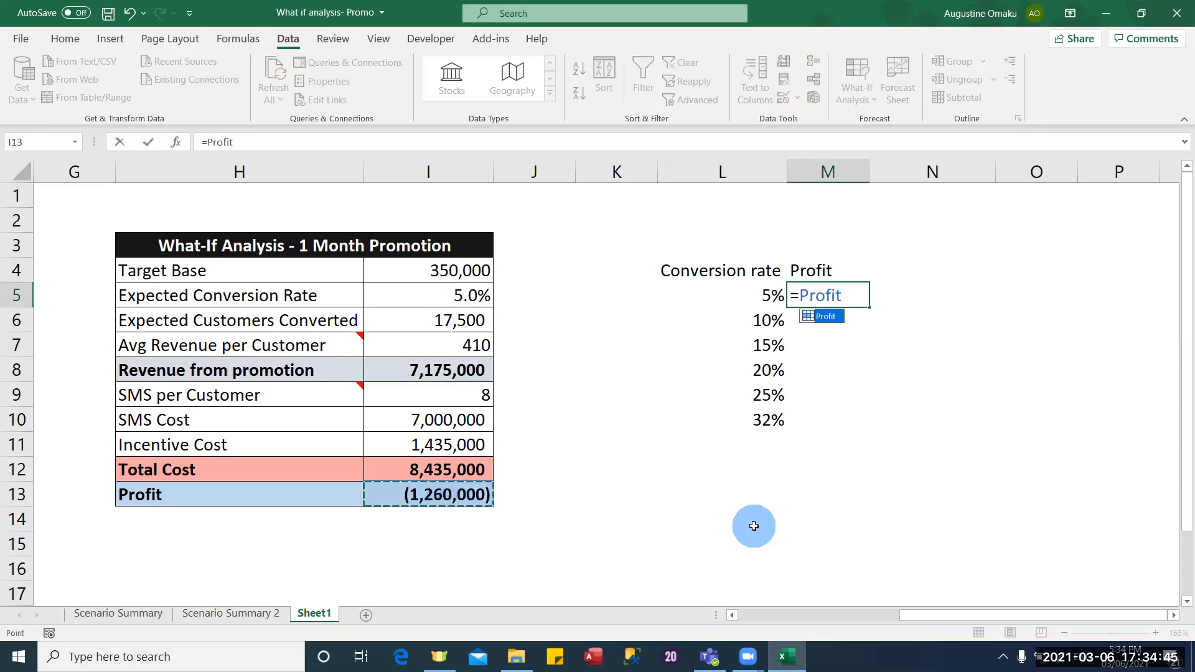
pyautogui.press('Return')
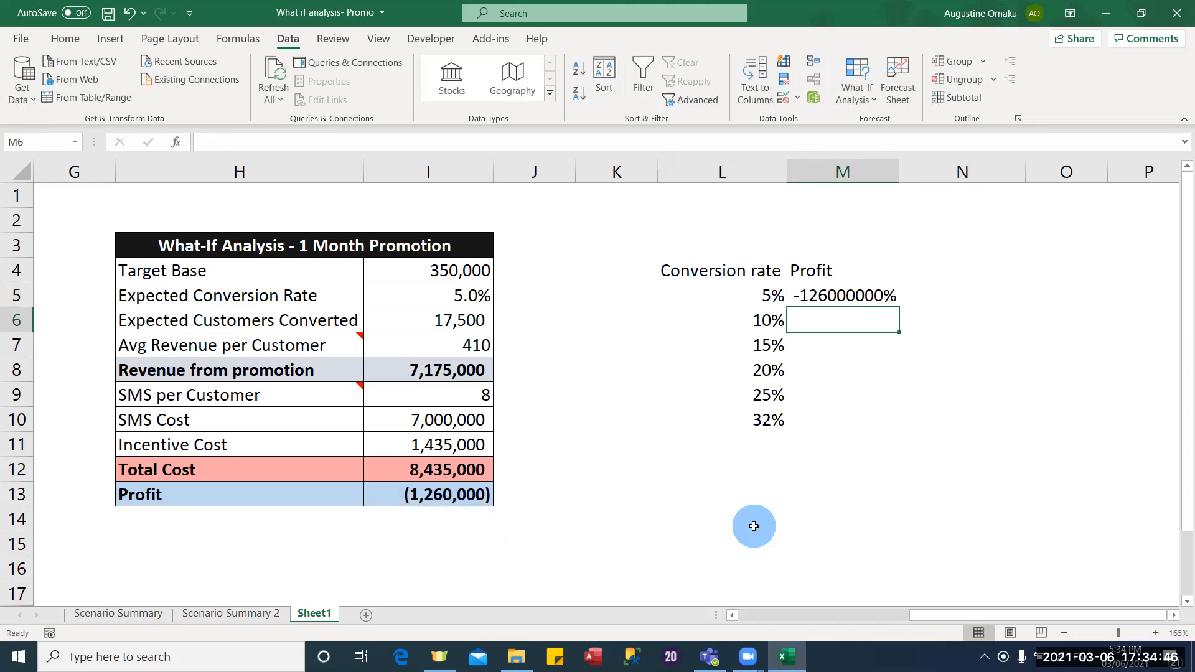
# Step: Format column M as numbers with a thousands separator and no decimal places
pyautogui.click(847, 291)
pyautogui.click(861, 171)
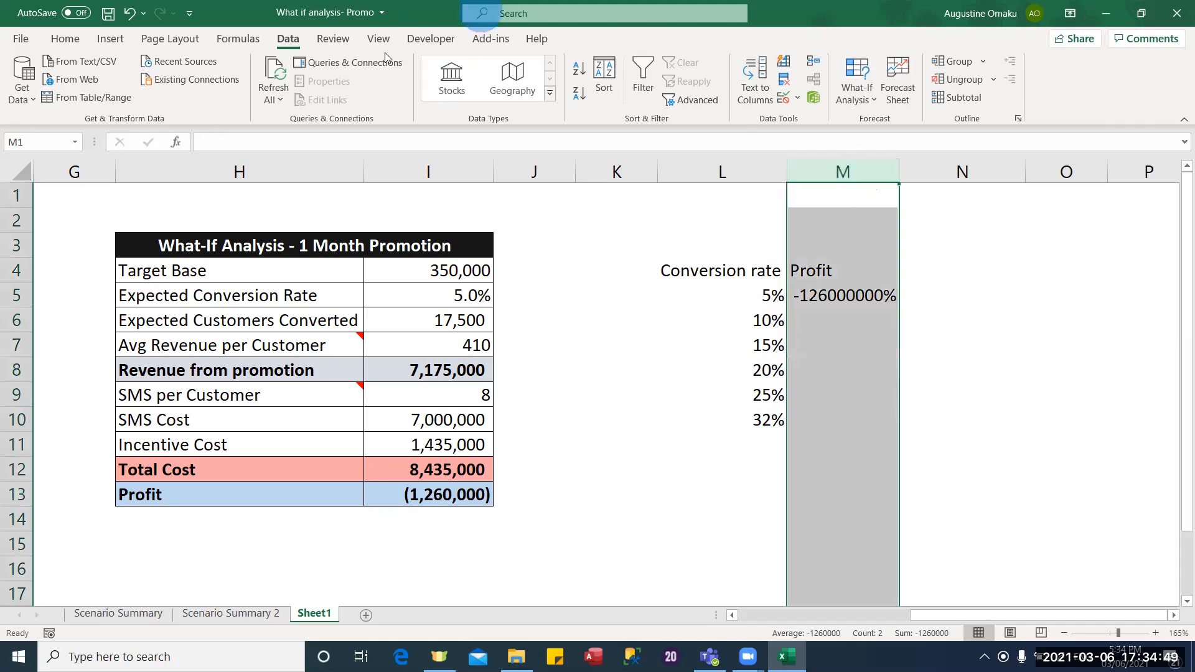
pyautogui.click(69, 39)
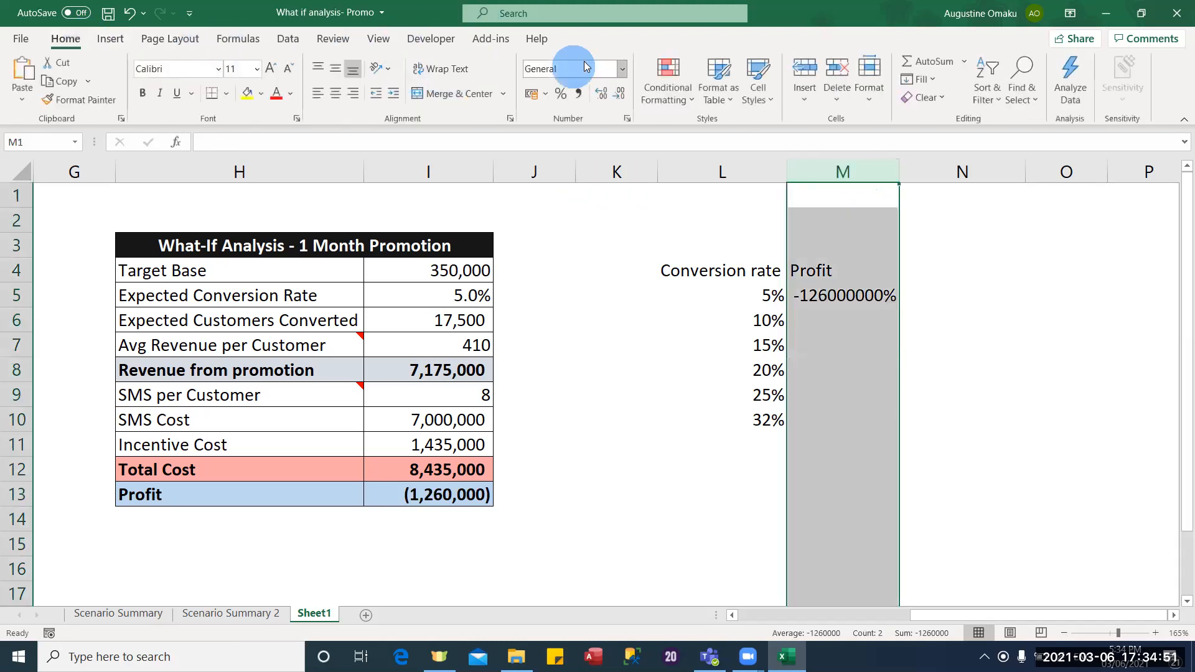
pyautogui.click(621, 67)
pyautogui.click(623, 137)
pyautogui.click(667, 169)
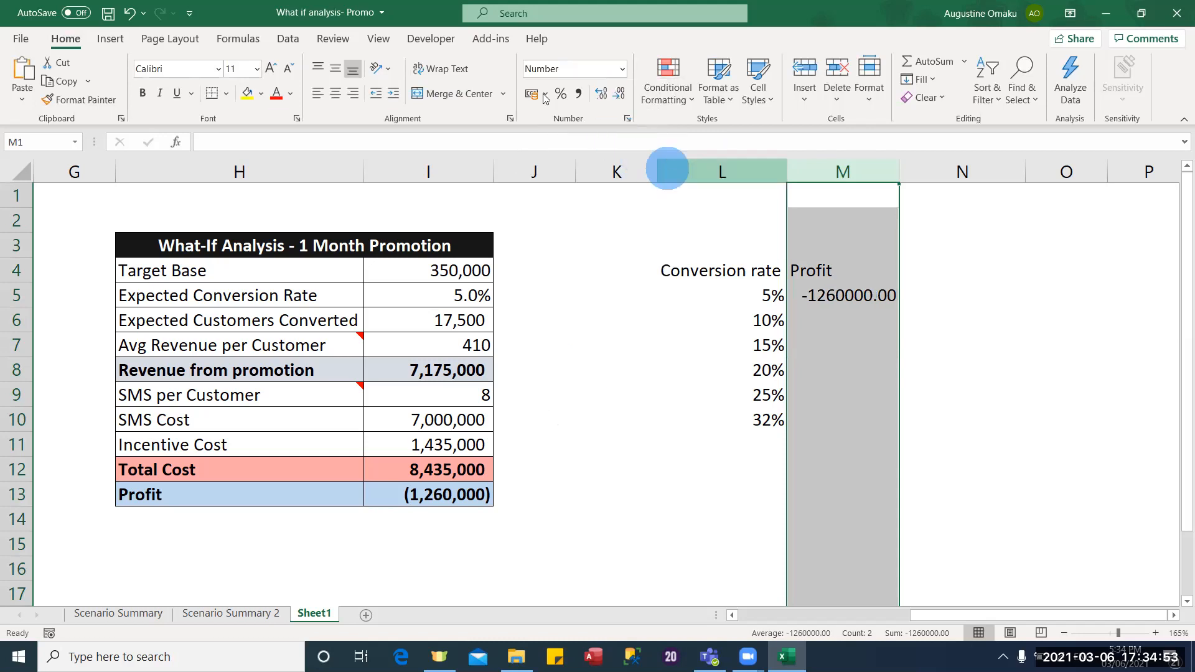
pyautogui.click(579, 93)
pyautogui.click(618, 94)
pyautogui.click(618, 95)
pyautogui.click(863, 316)
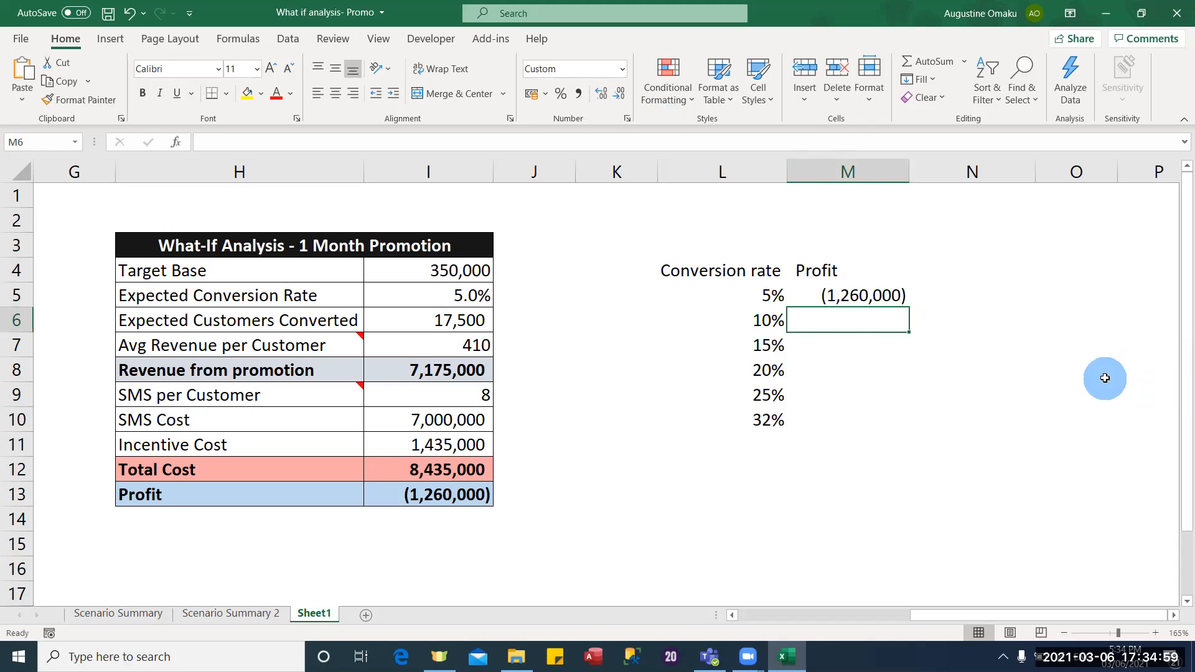
# Step: Create a one-variable data table over L5:M10 with I5 as the column input cell, and make column L slightly narrower
pyautogui.moveTo(734, 294); pyautogui.dragTo(861, 419)
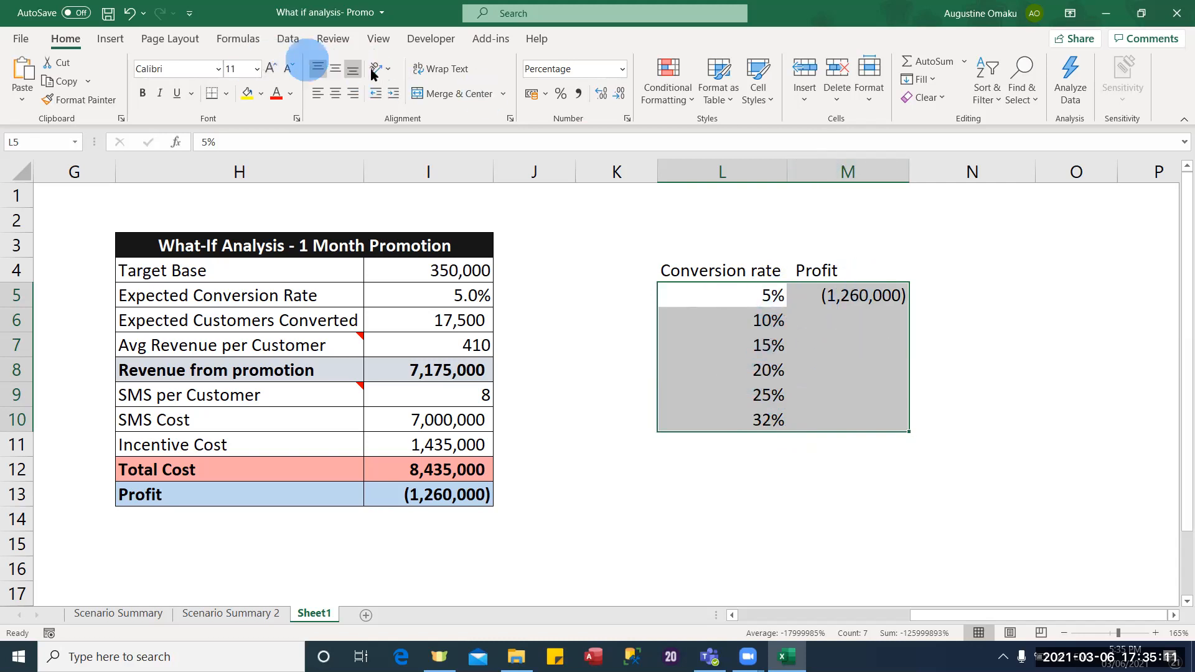
pyautogui.click(287, 39)
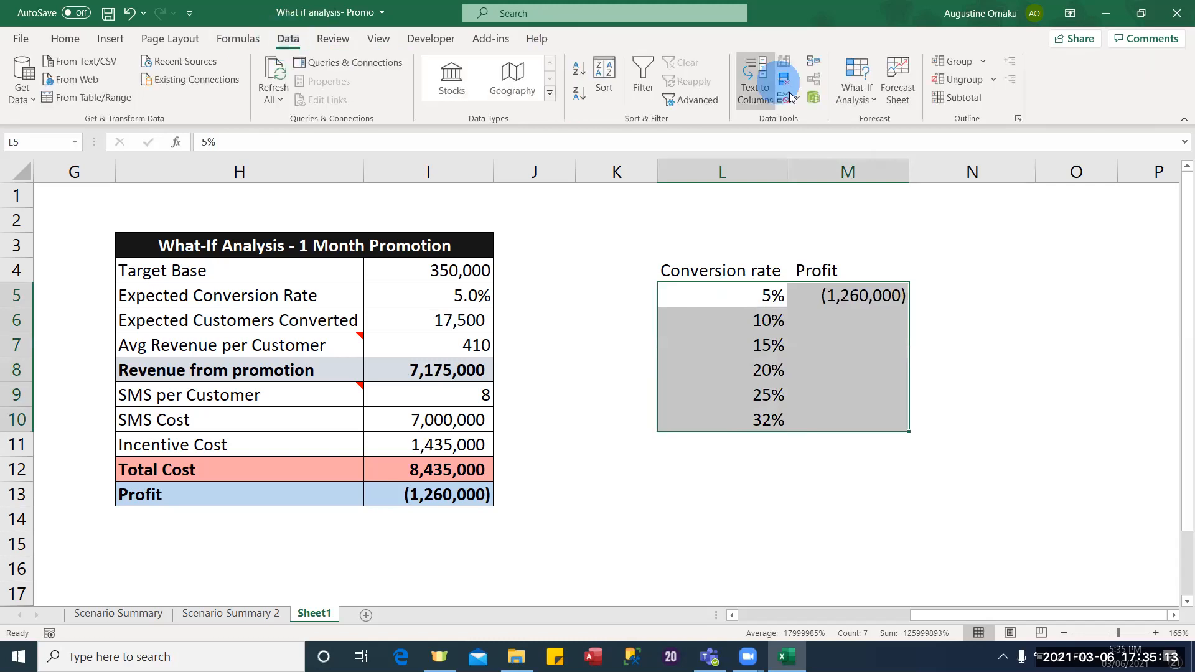
pyautogui.click(875, 106)
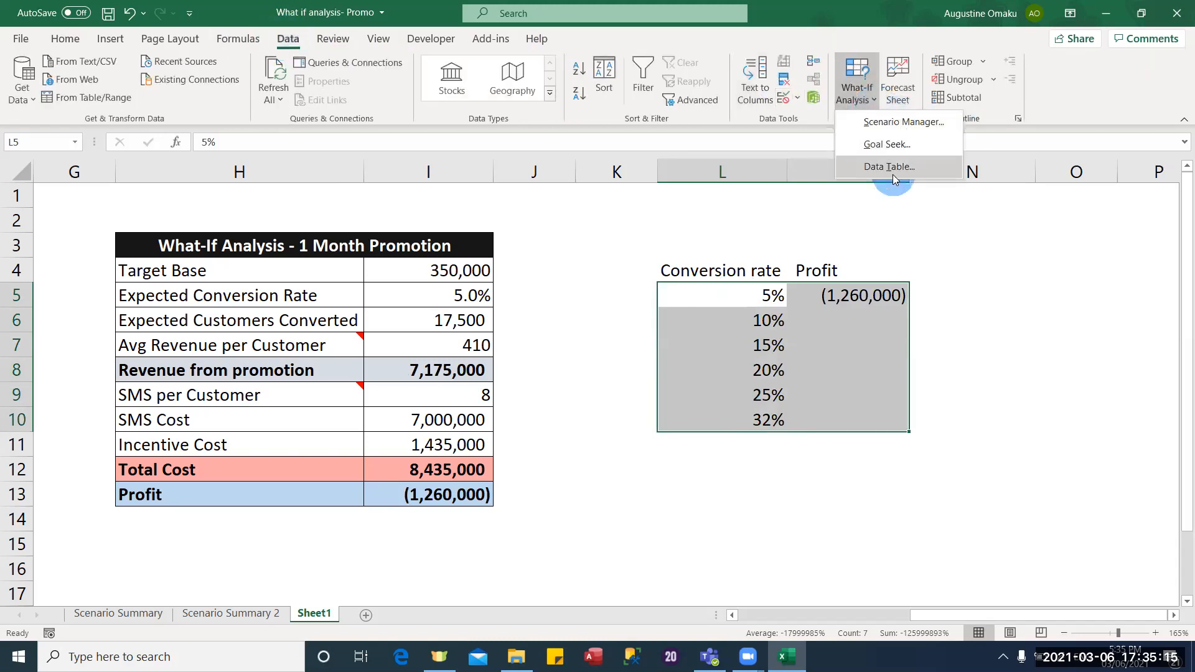
pyautogui.click(916, 166)
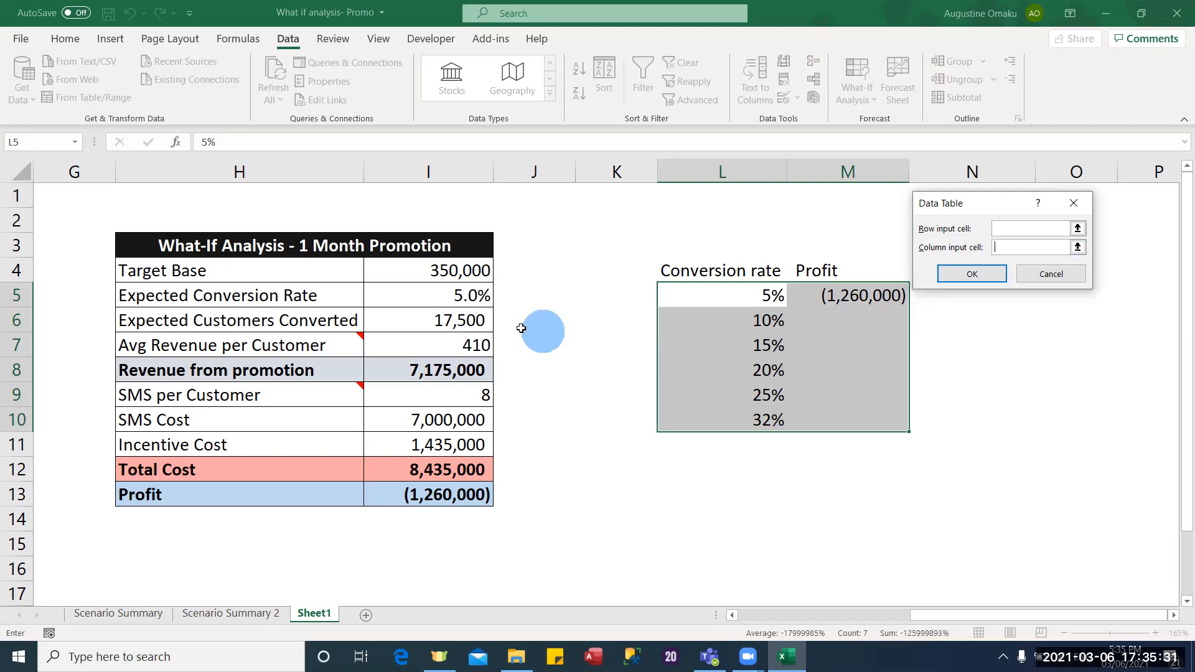
pyautogui.click(423, 290)
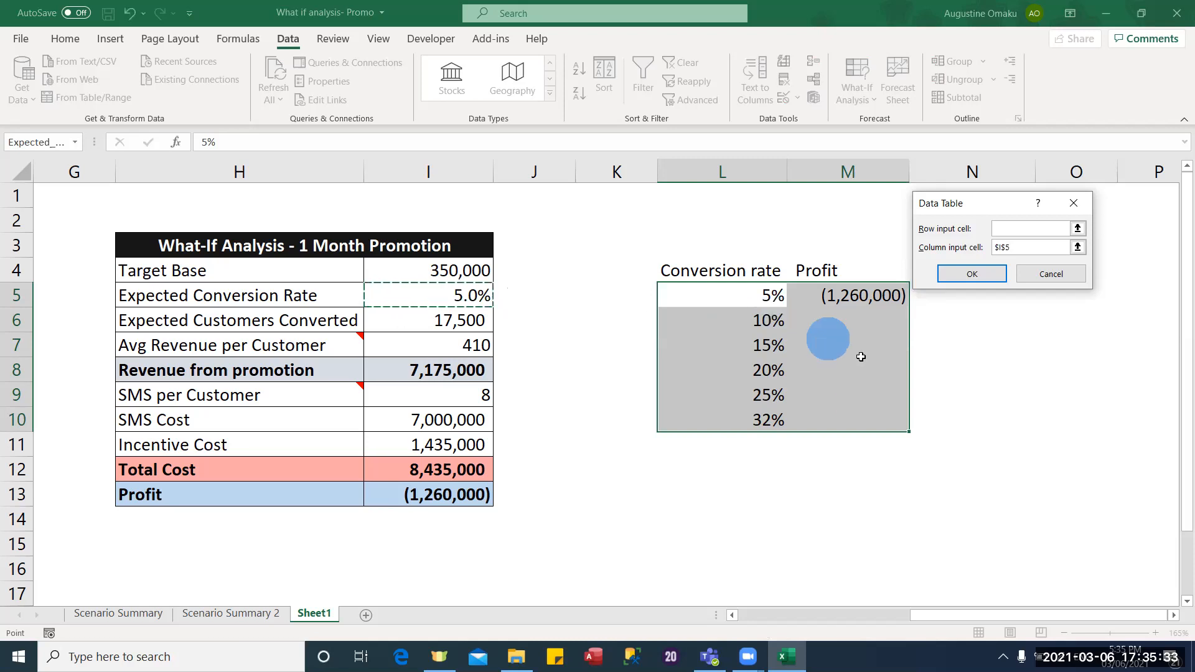
pyautogui.click(978, 274)
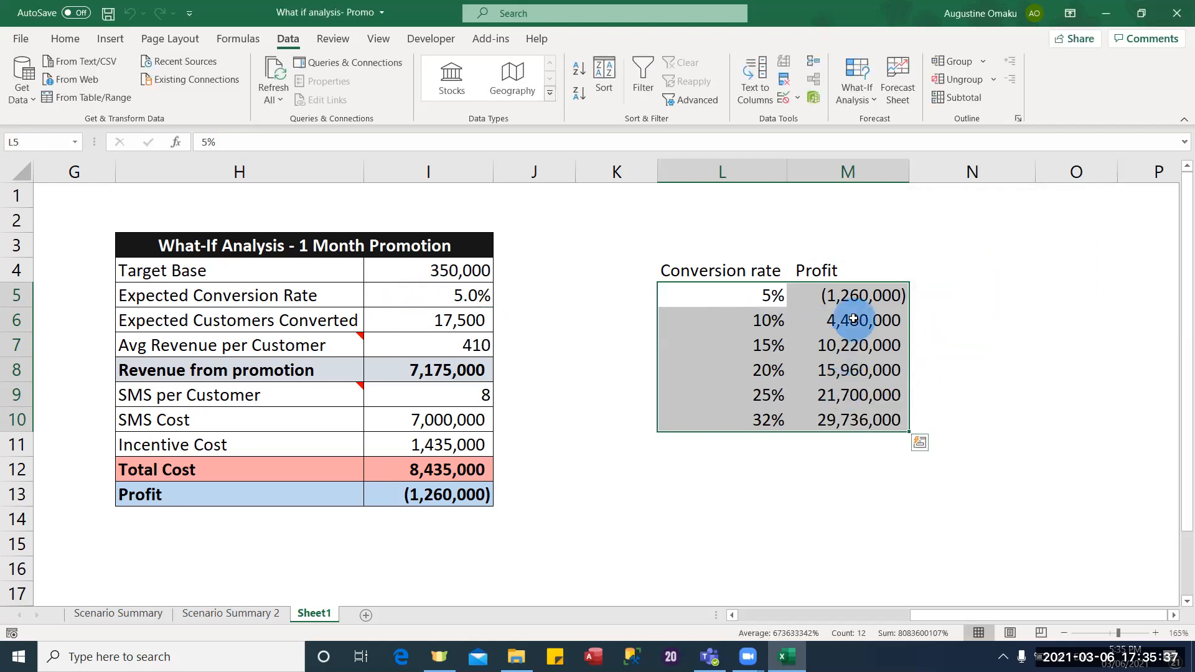
pyautogui.click(817, 316)
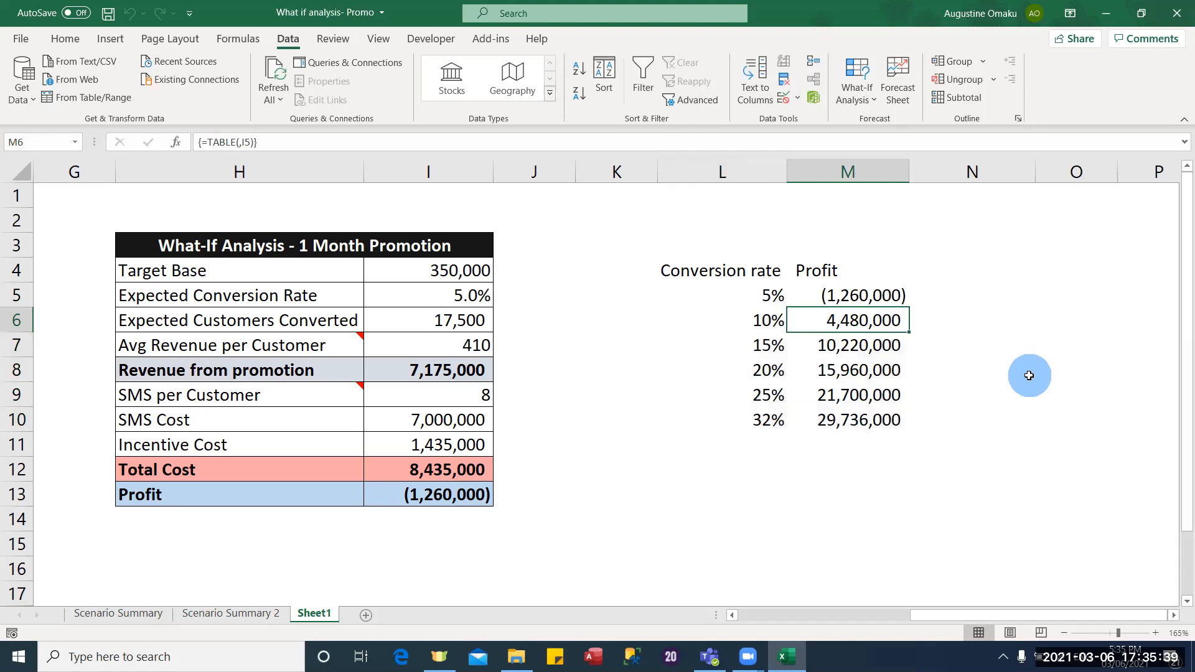
pyautogui.moveTo(787, 173); pyautogui.dragTo(752, 186)
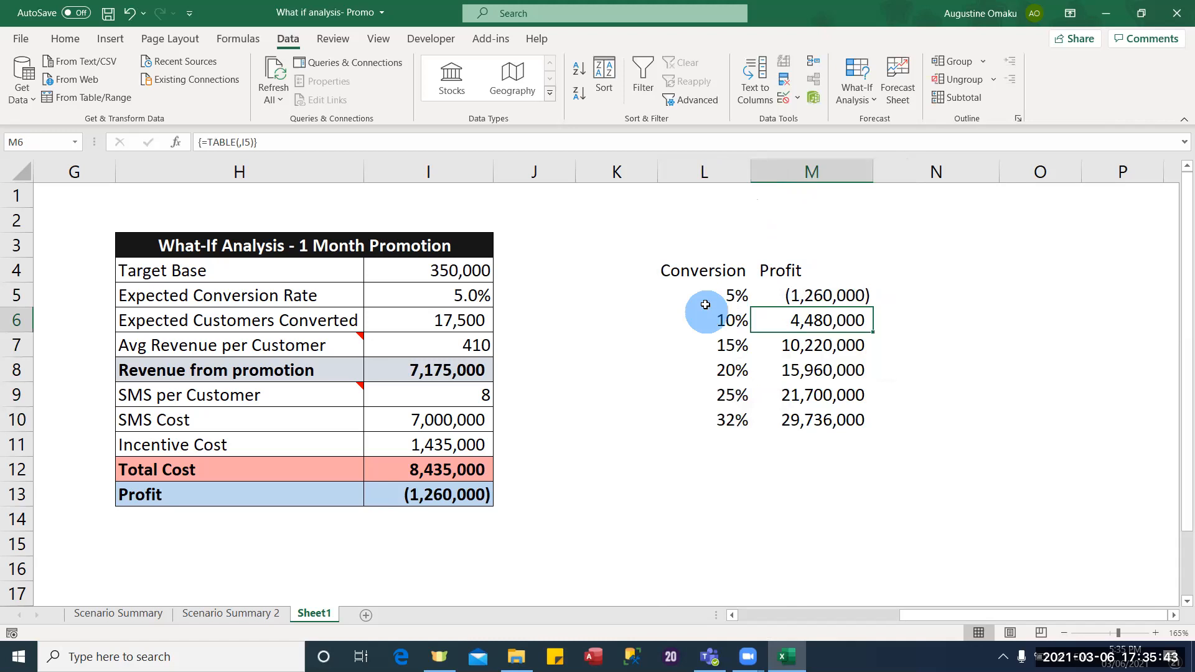
# Step: Compare the data table's profits at the 10% and 20% conversion rates with those on the Scenario Summary 2 sheet
pyautogui.click(735, 319)
pyautogui.click(848, 320)
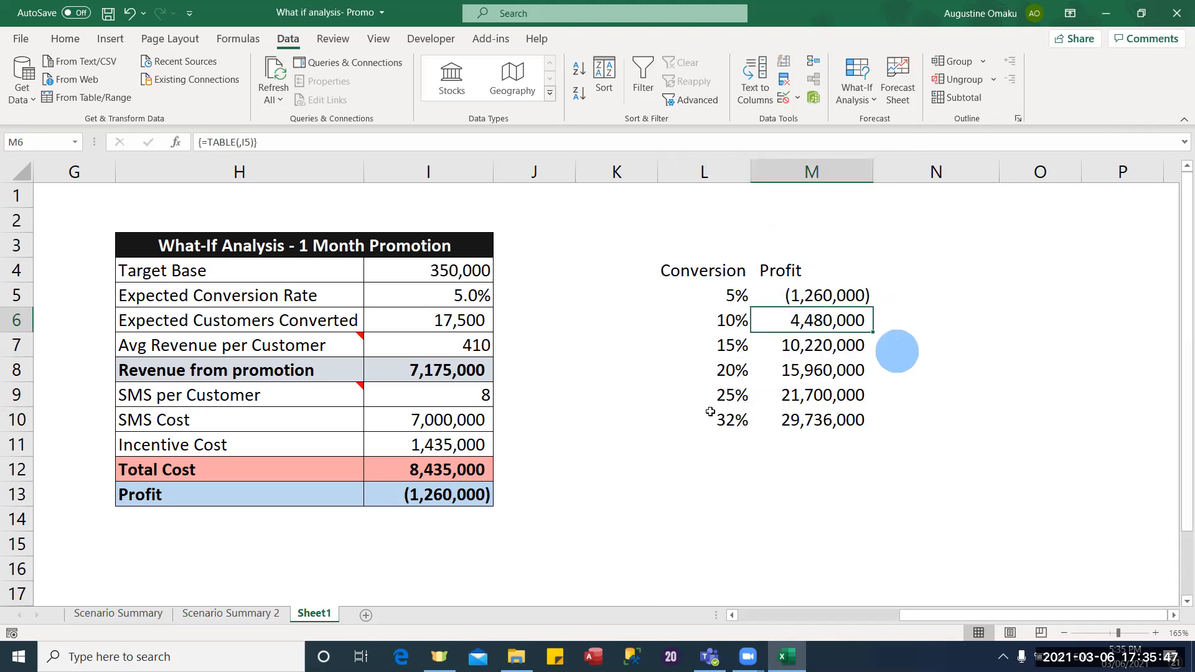
pyautogui.click(215, 614)
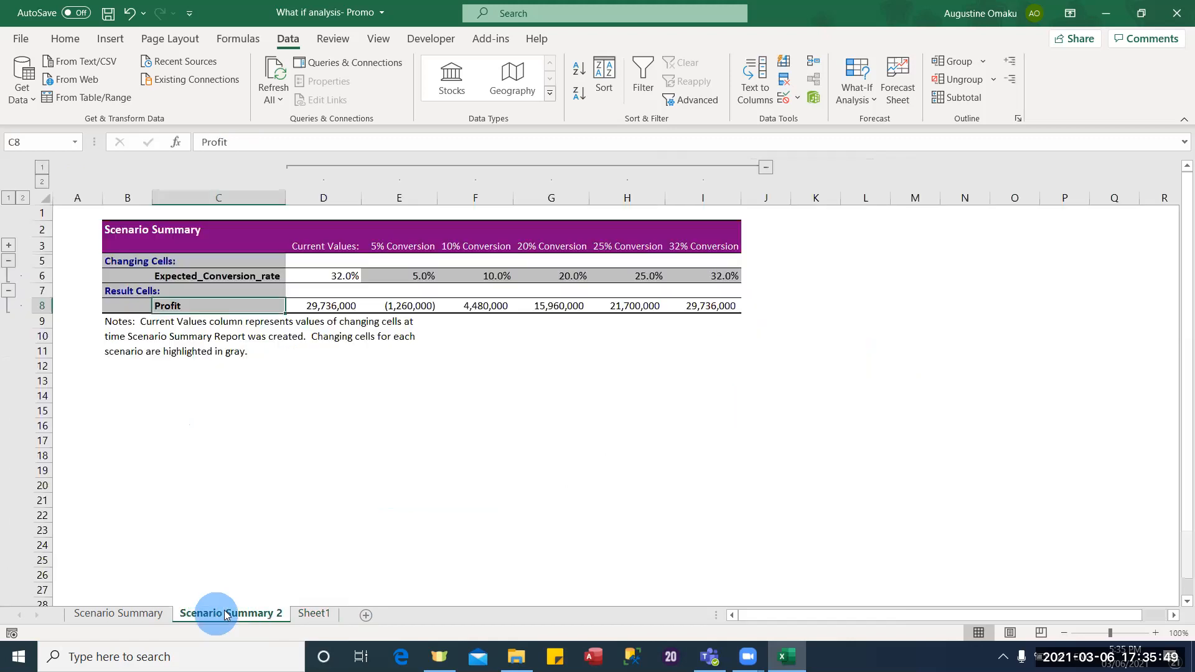
pyautogui.click(498, 307)
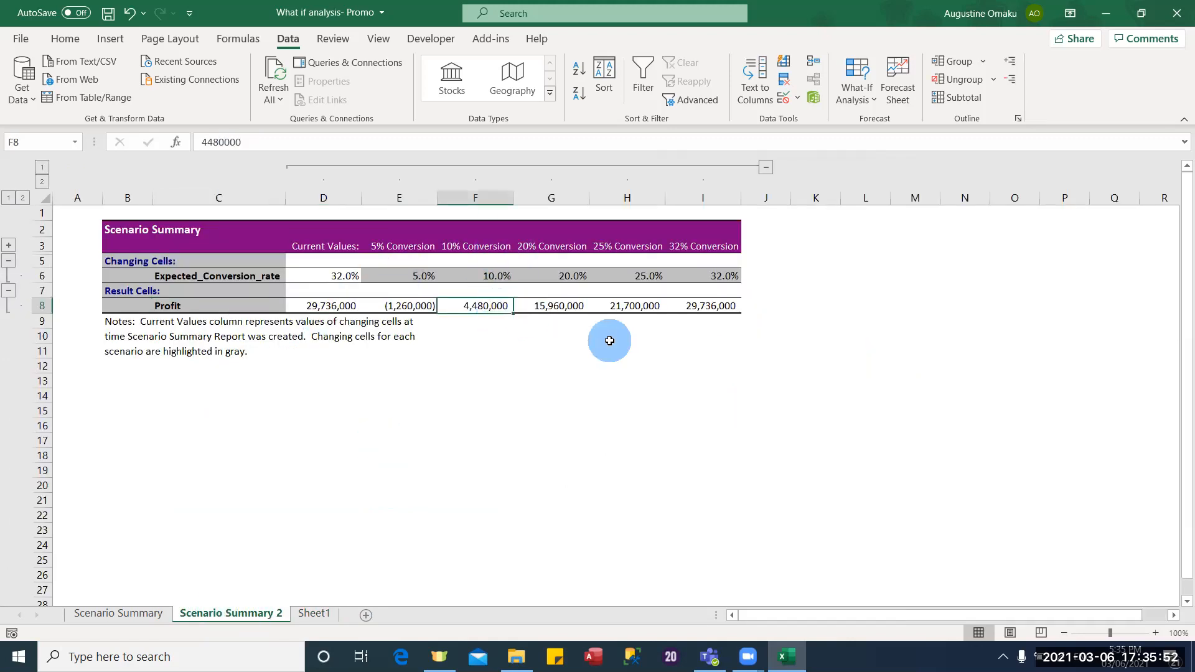
pyautogui.click(562, 245)
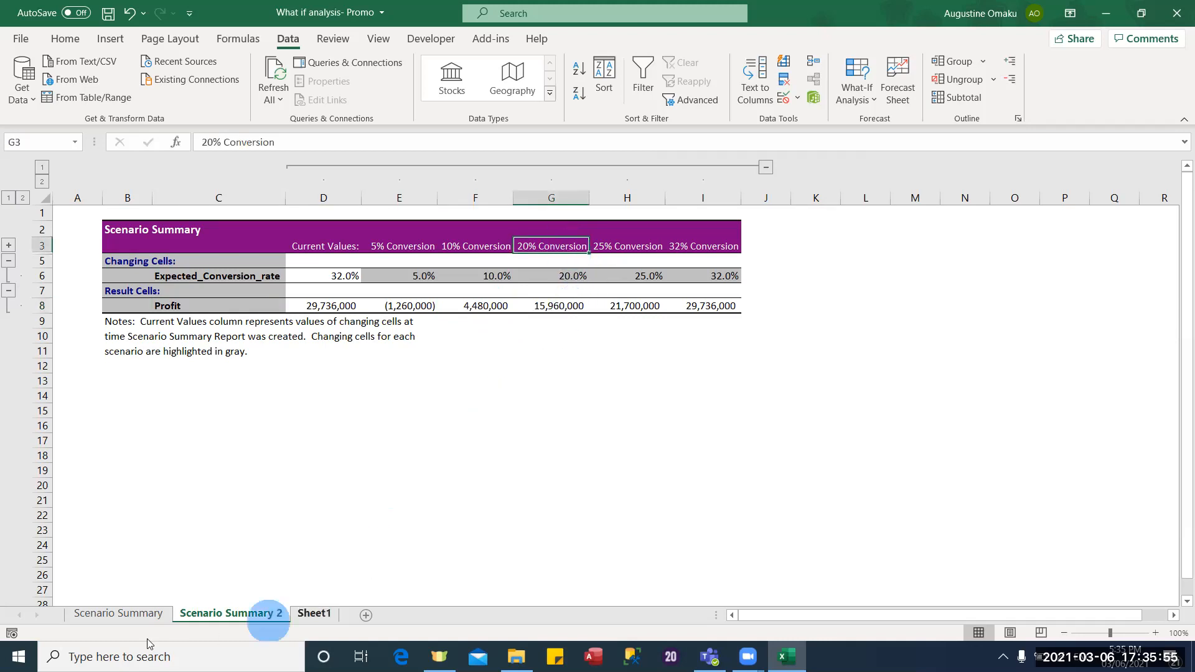
pyautogui.click(314, 614)
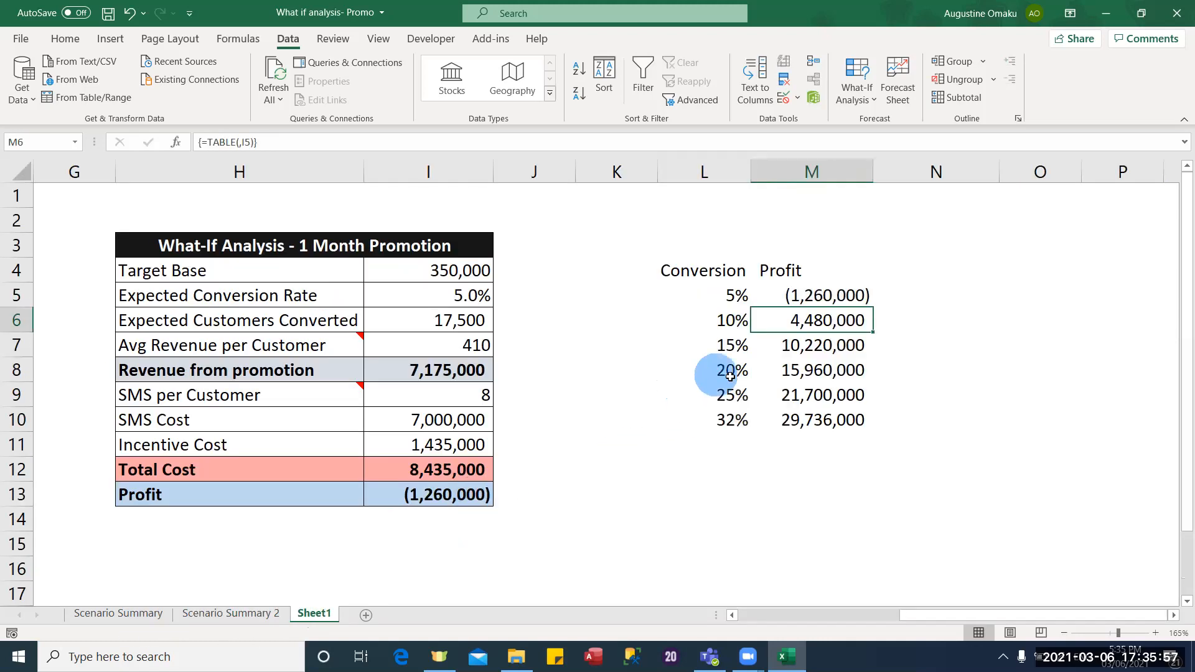
pyautogui.click(816, 372)
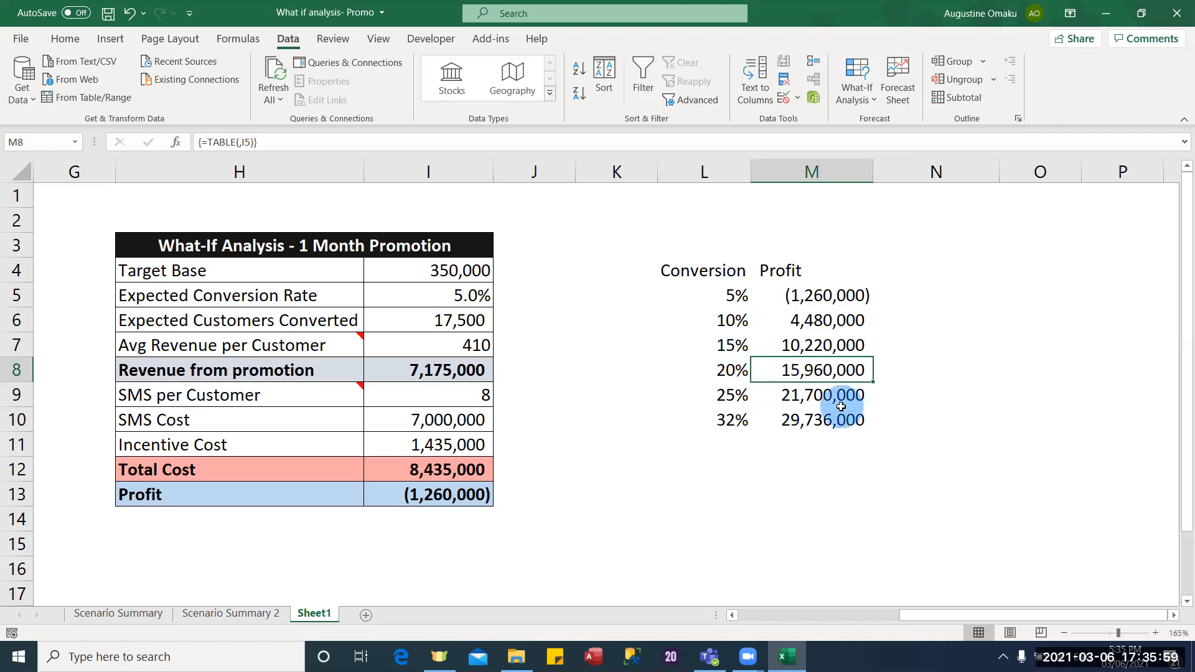